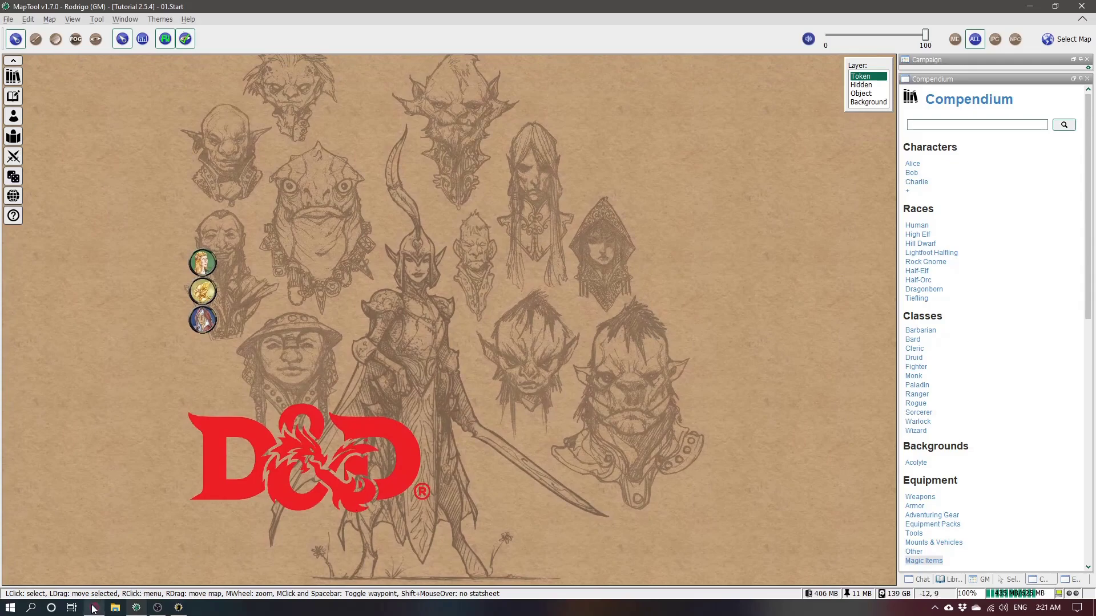
pyautogui.moveTo(94, 607)
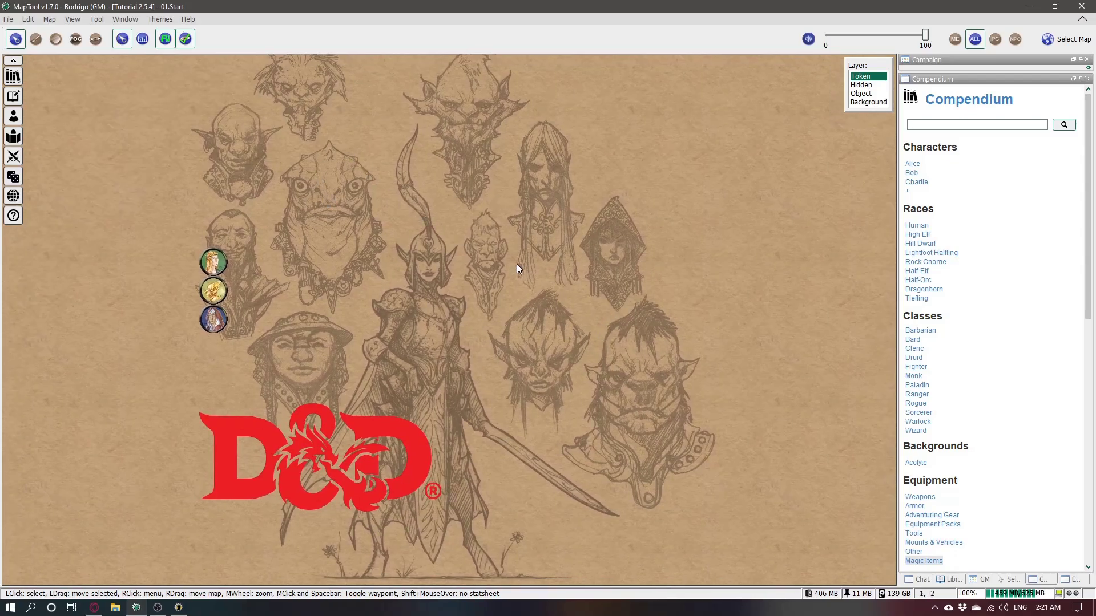
pyautogui.moveTo(374, 149); pyautogui.dragTo(514, 392)
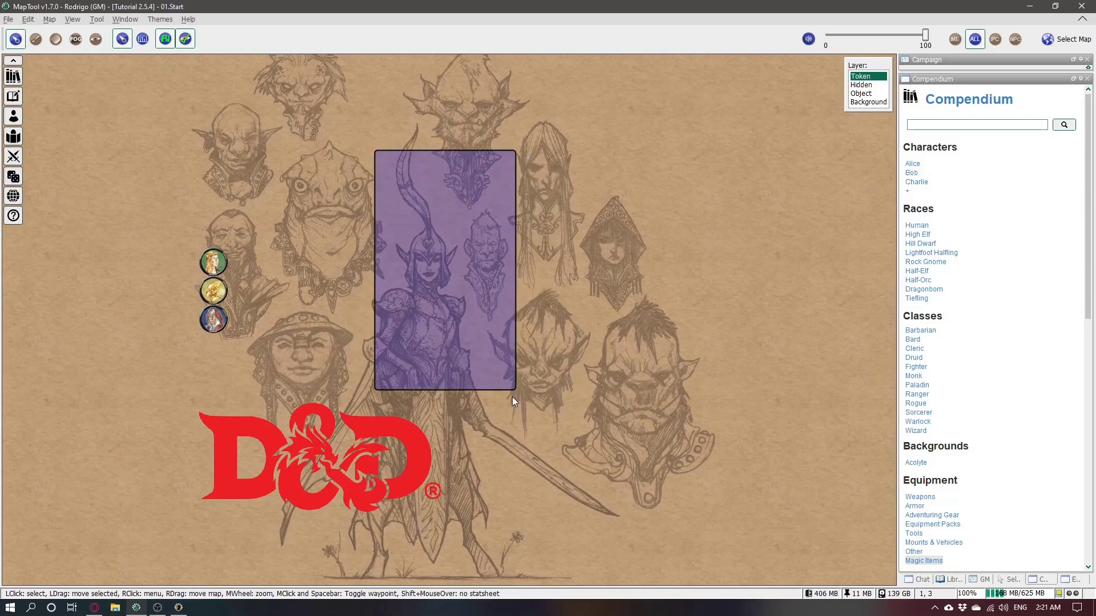
pyautogui.moveTo(432, 241); pyautogui.dragTo(464, 464)
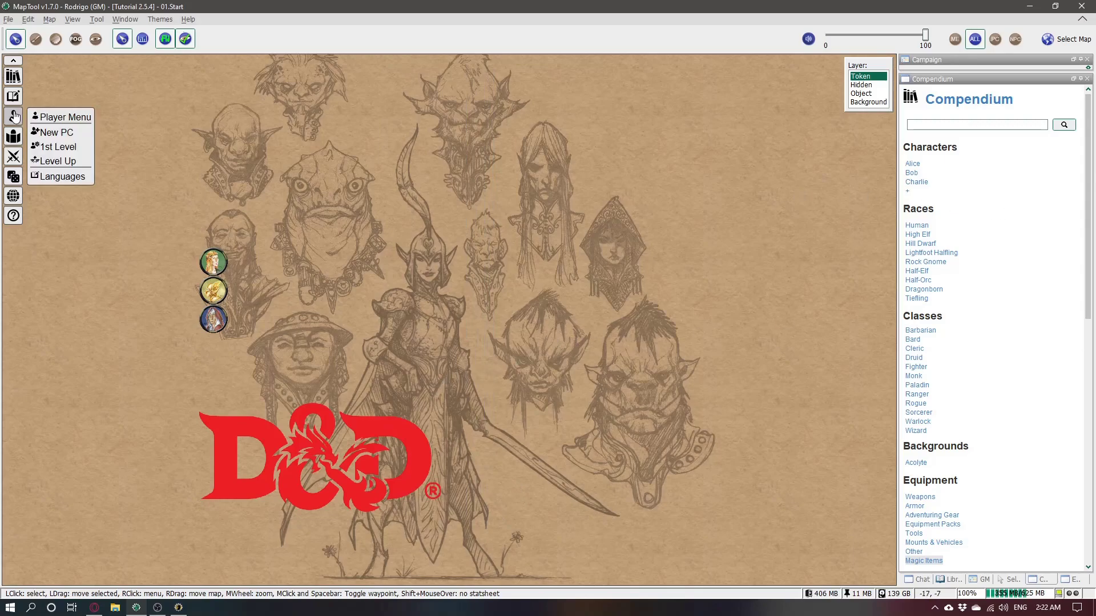
# Step: Open the party management window and review the levels of the party members
pyautogui.moveTo(11, 139)
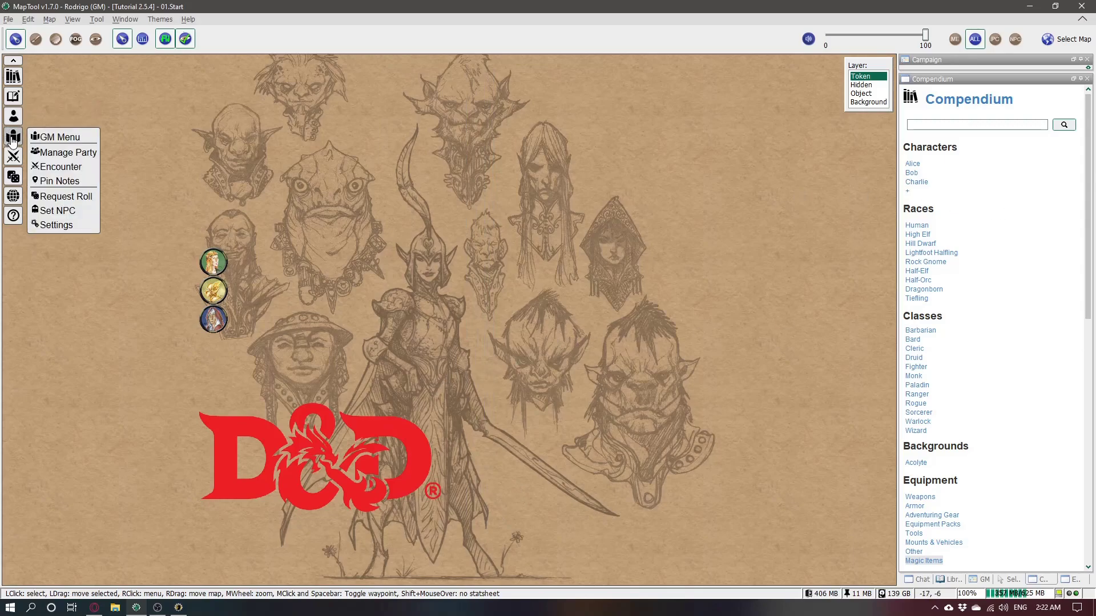
pyautogui.click(65, 159)
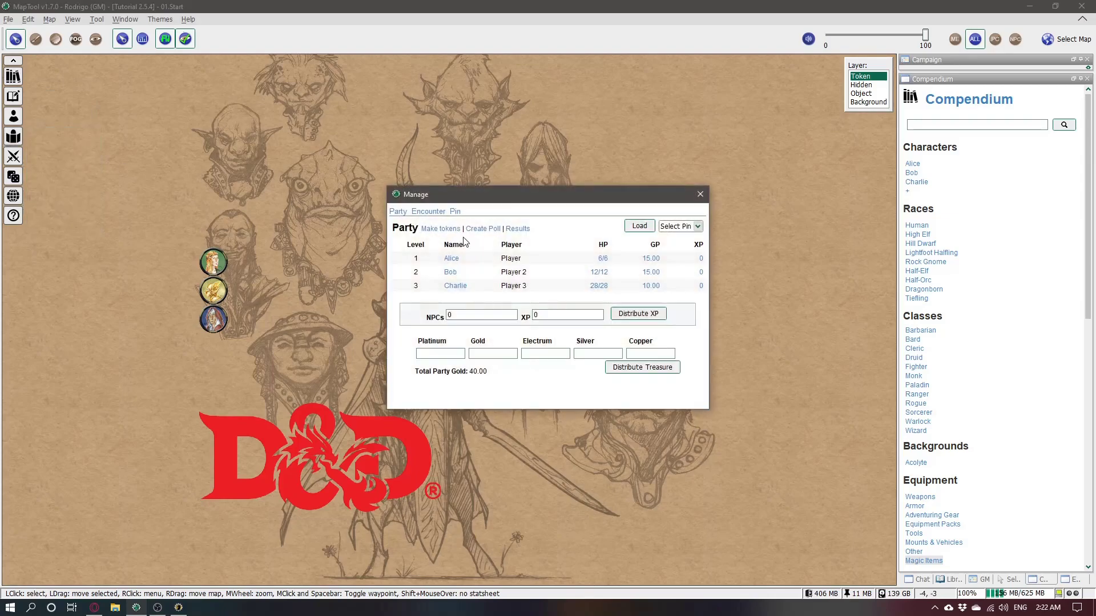
pyautogui.moveTo(506, 194); pyautogui.dragTo(521, 155)
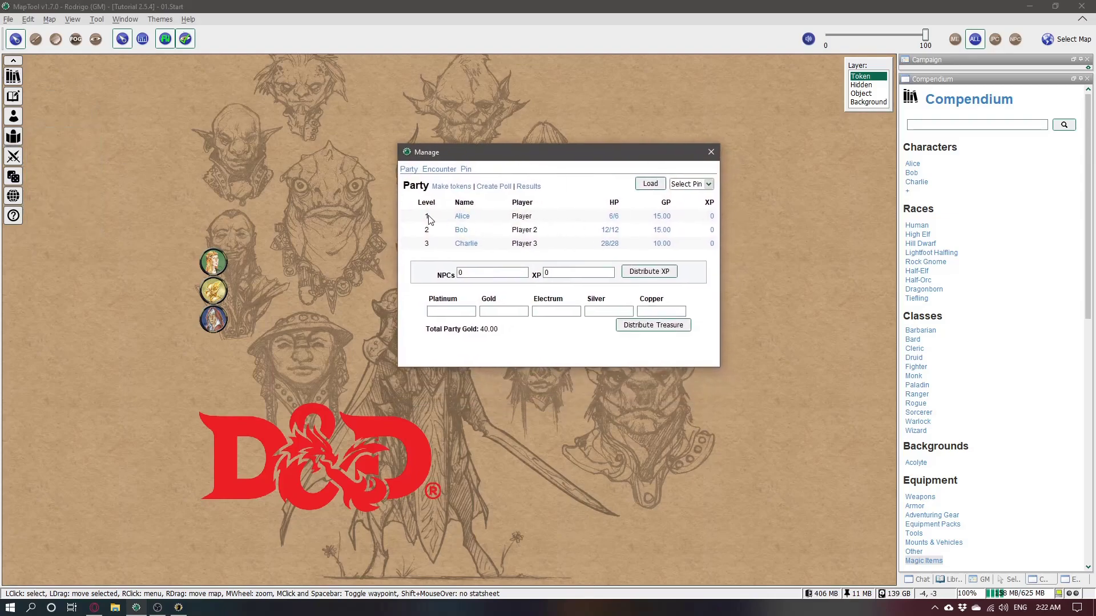
pyautogui.moveTo(422, 220); pyautogui.dragTo(429, 251)
pyautogui.click(430, 252)
# Step: Open the first party member's character sheet from the party list, look through its stats, spells and equipment, and close it
pyautogui.moveTo(587, 153); pyautogui.dragTo(681, 123)
pyautogui.click(385, 196)
pyautogui.scroll(-10, 655, 261)
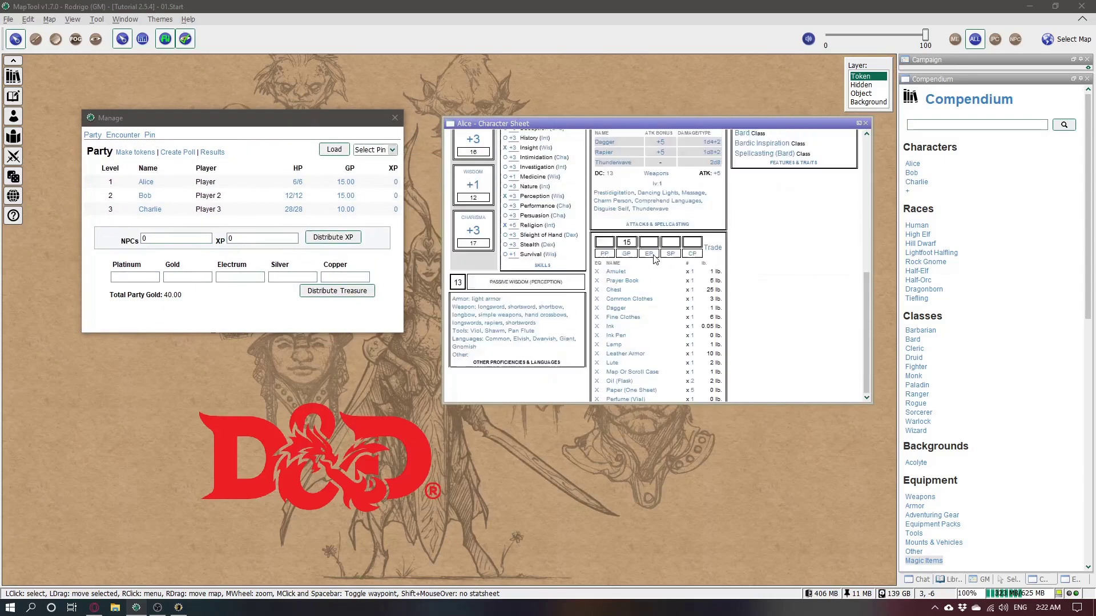
pyautogui.scroll(10, 655, 261)
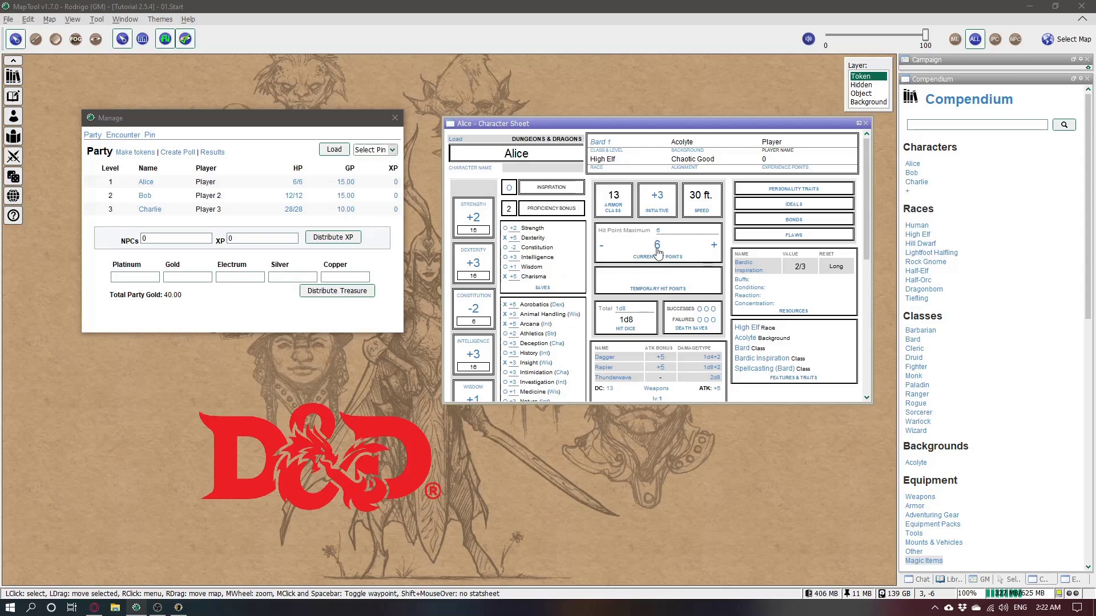
pyautogui.scroll(-3, 535, 251)
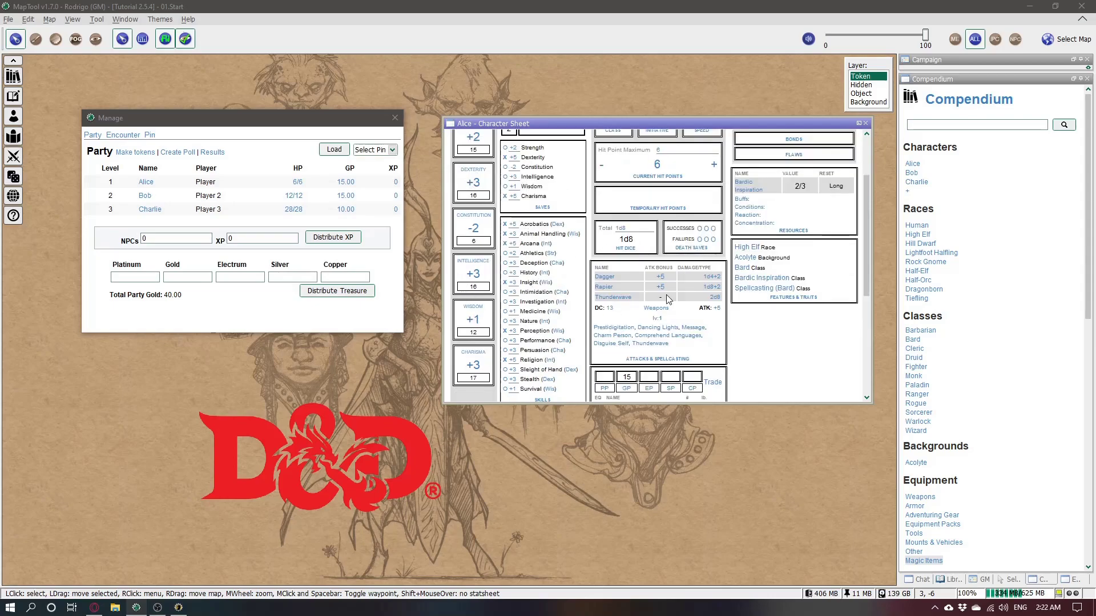
pyautogui.scroll(3, 736, 234)
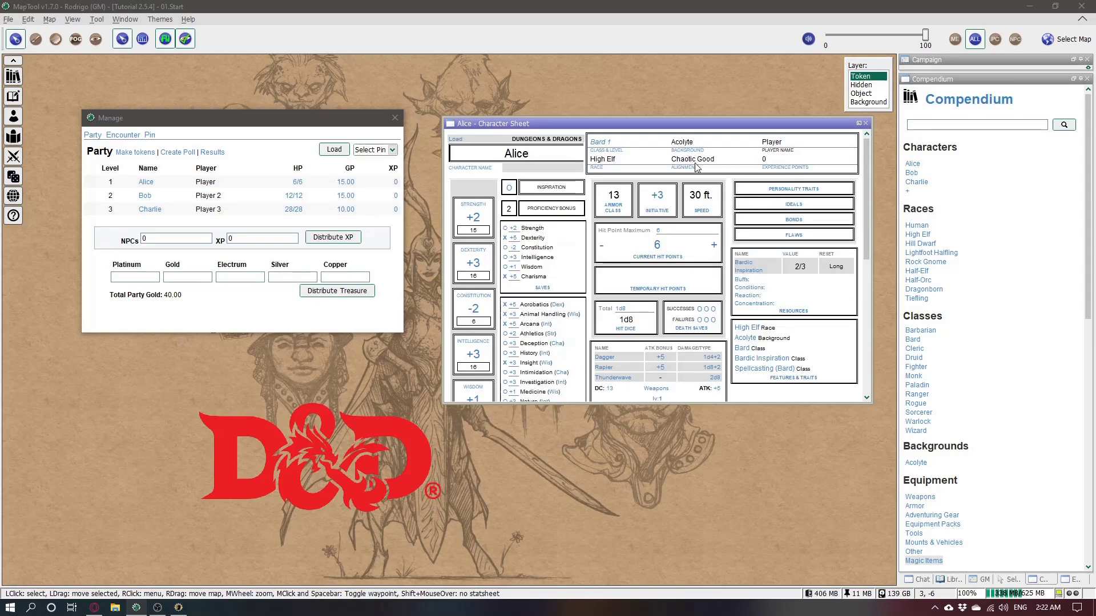
pyautogui.click(455, 140)
pyautogui.click(617, 238)
pyautogui.scroll(-5, 666, 282)
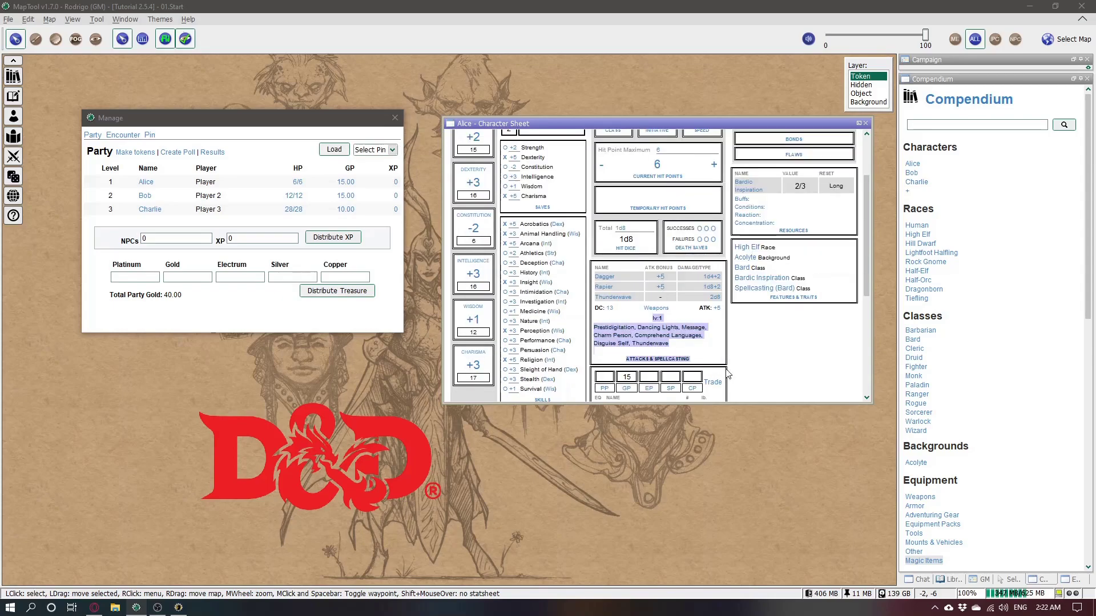
pyautogui.scroll(-5, 742, 366)
pyautogui.scroll(10, 794, 321)
pyautogui.click(865, 124)
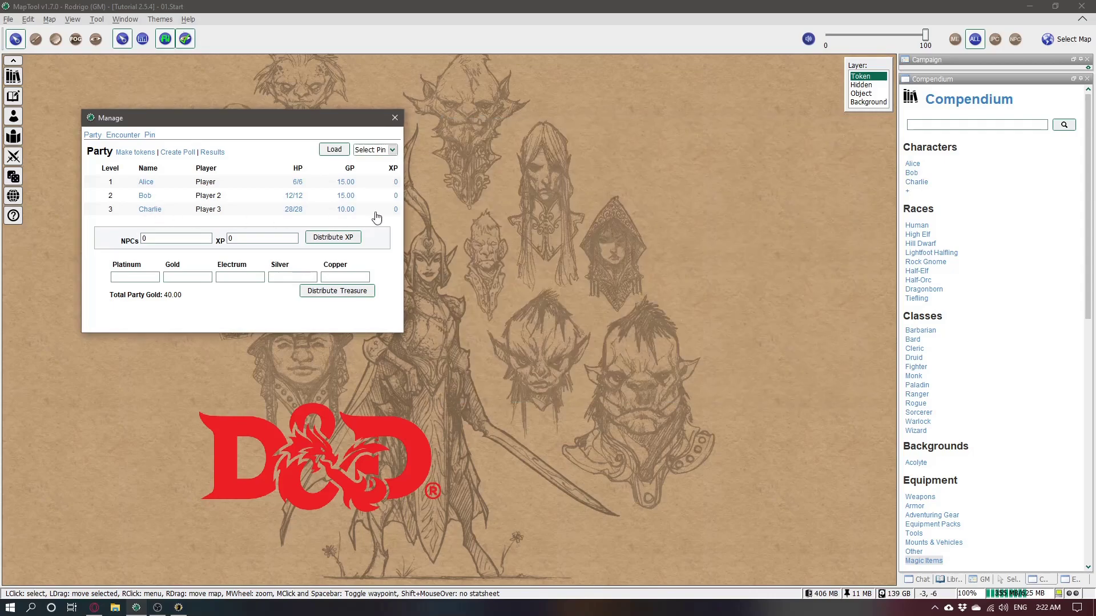
# Step: Search the compendium for "goblin" and clear space on the map beside the party management window
pyautogui.click(753, 162)
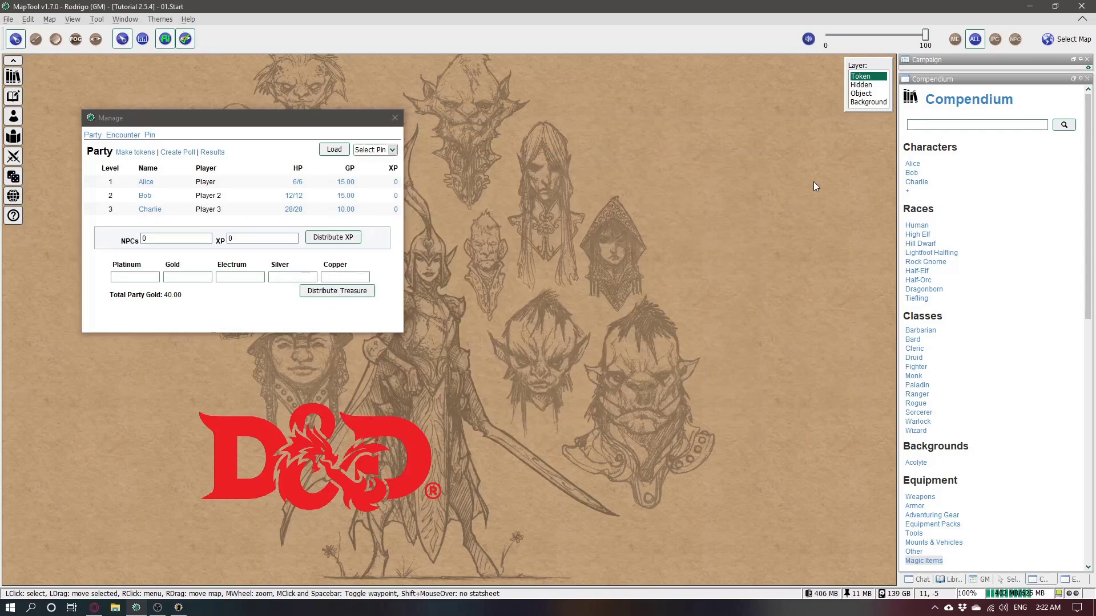
pyautogui.click(955, 123)
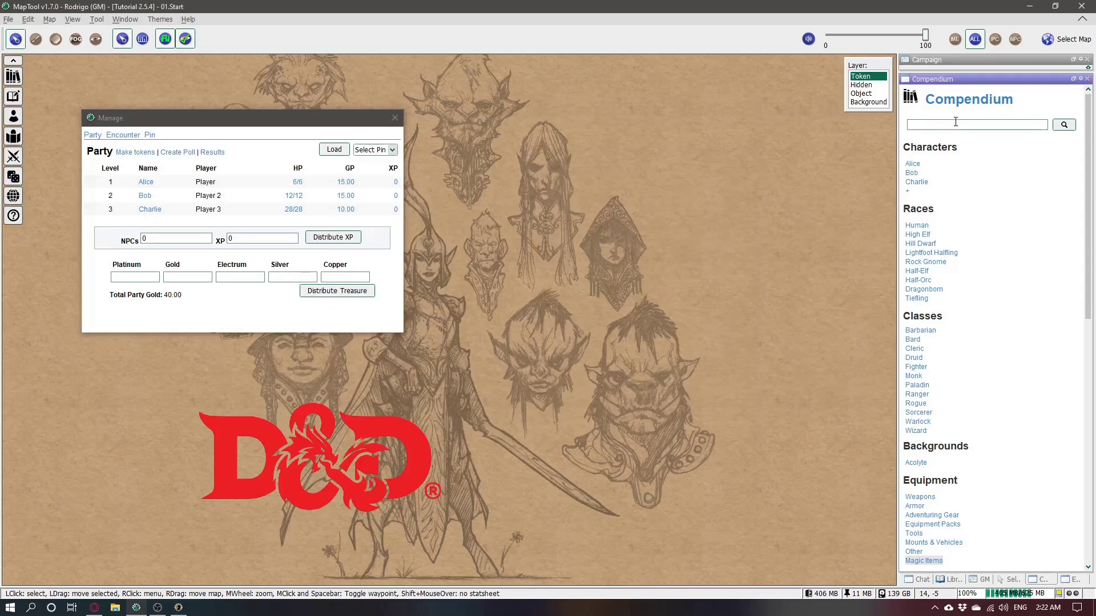
pyautogui.write('goblin')
pyautogui.moveTo(294, 125); pyautogui.dragTo(278, 162)
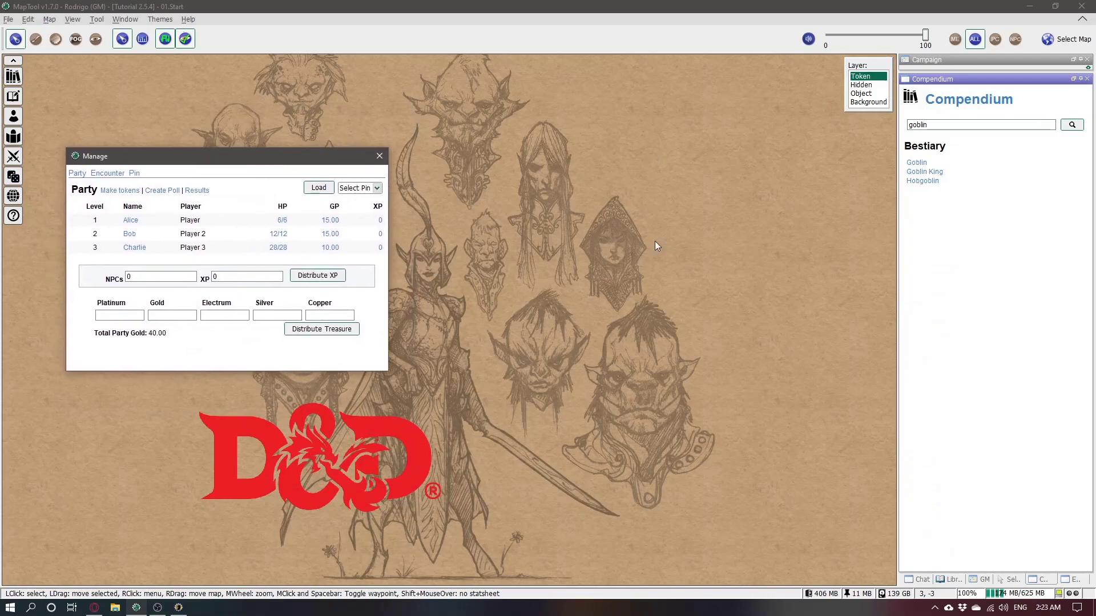
pyautogui.moveTo(656, 240)
pyautogui.mouseDown()
pyautogui.moveTo(782, 194)
pyautogui.moveTo(752, 241)
pyautogui.mouseUp()
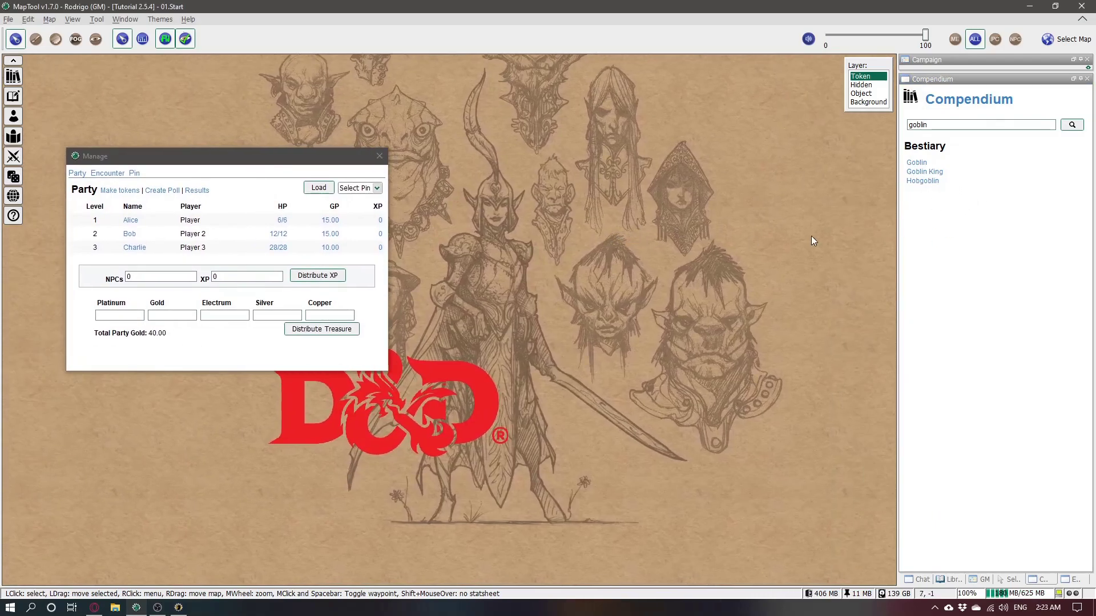
# Step: Make a Goblin King token from its compendium entry and place it on open map space beyond the character artwork
pyautogui.click(936, 172)
pyautogui.moveTo(595, 163); pyautogui.dragTo(681, 163)
pyautogui.click(709, 157)
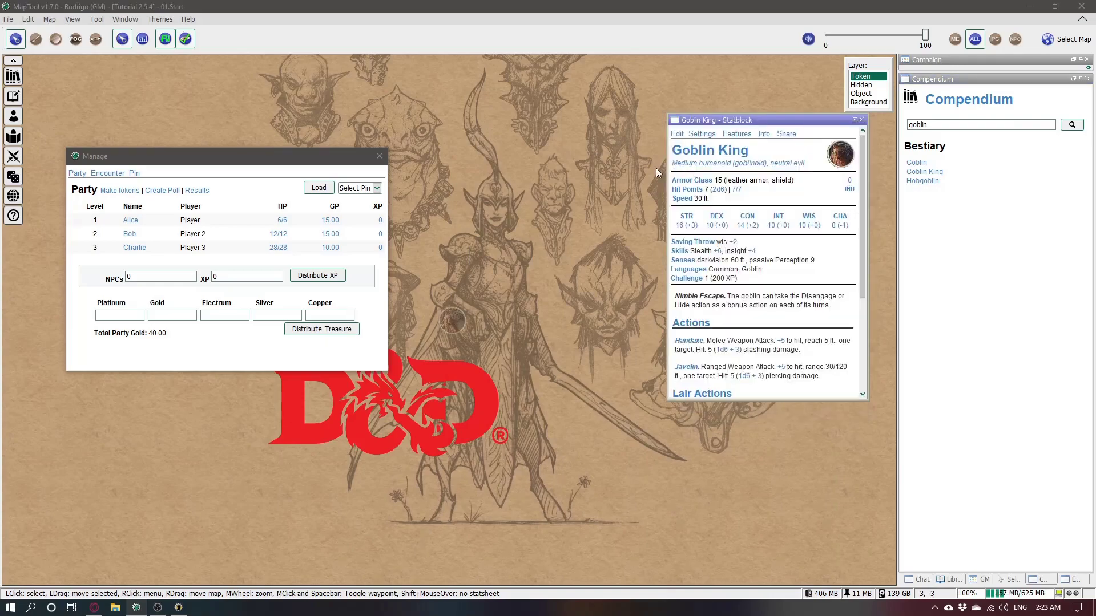
pyautogui.click(861, 120)
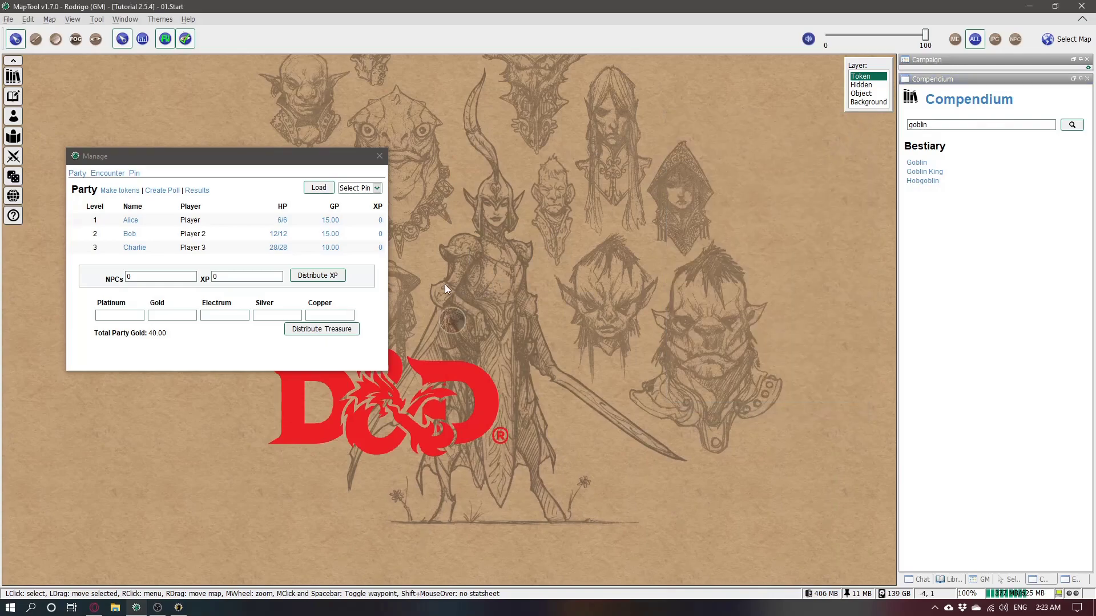
pyautogui.click(461, 326)
pyautogui.moveTo(470, 333); pyautogui.dragTo(814, 242)
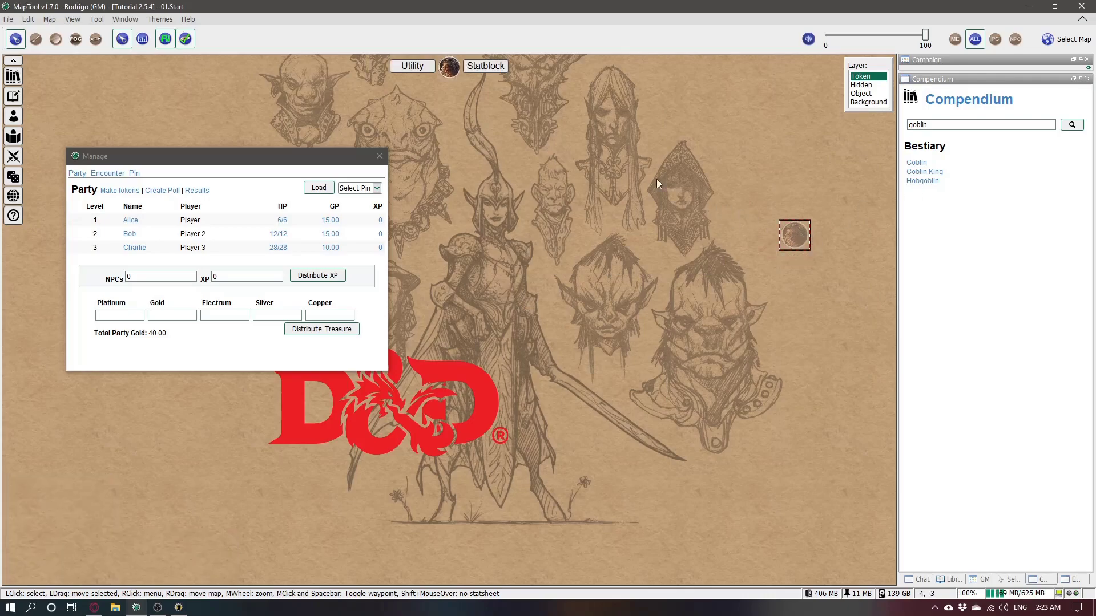
# Step: Open the Goblin King token's statblock, check its stats and challenge rating, and close it
pyautogui.click(498, 71)
pyautogui.click(496, 82)
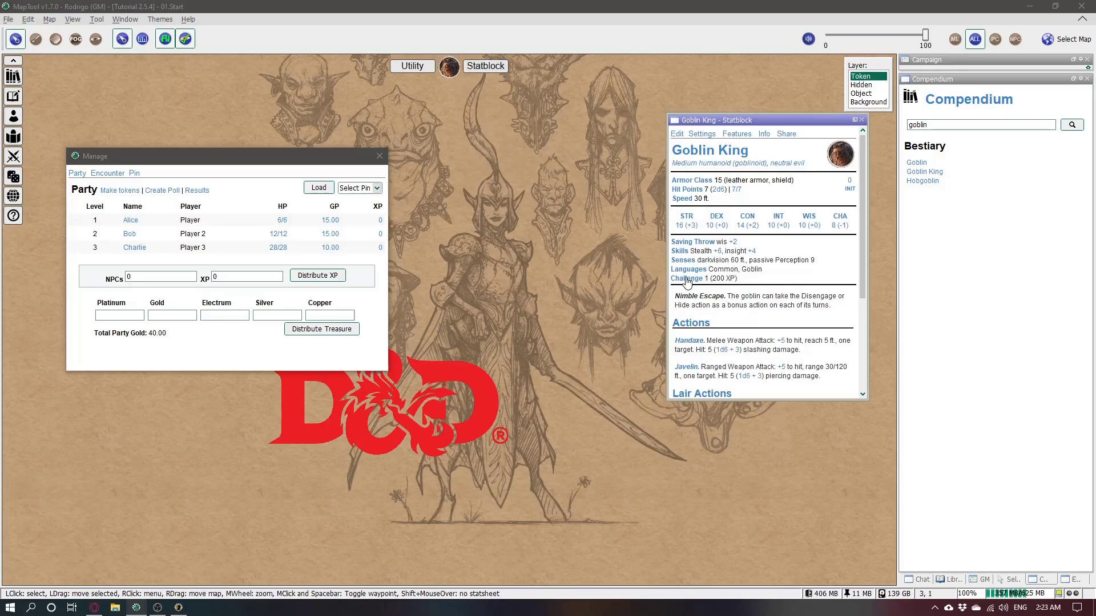
pyautogui.click(861, 120)
# Step: Make a Hobgoblin token from its compendium entry and place two of them diagonally above and below the Goblin King
pyautogui.click(922, 180)
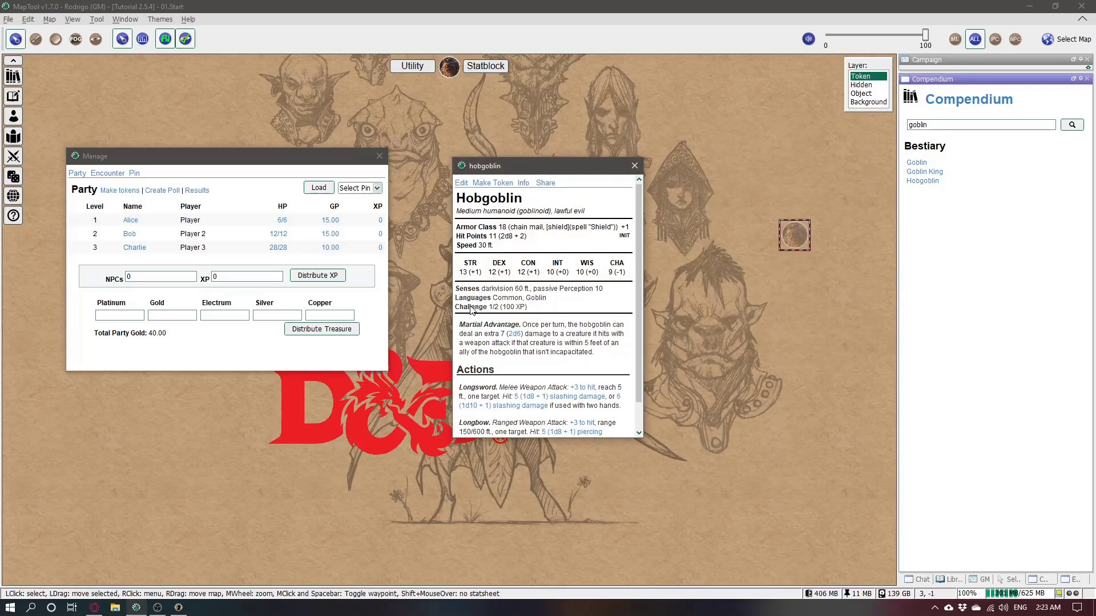
pyautogui.click(505, 184)
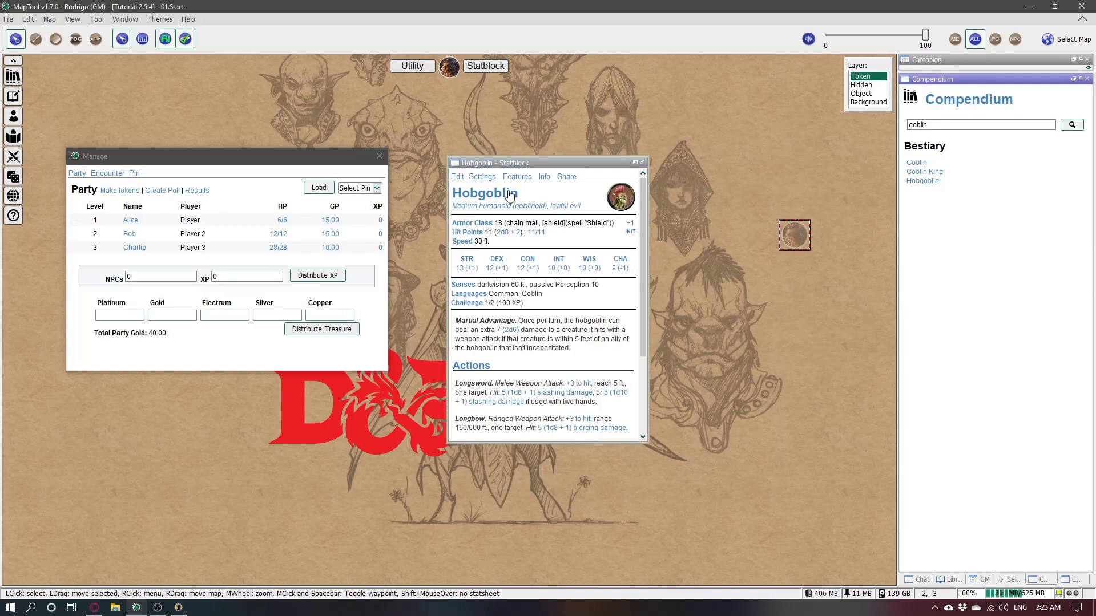
pyautogui.click(641, 163)
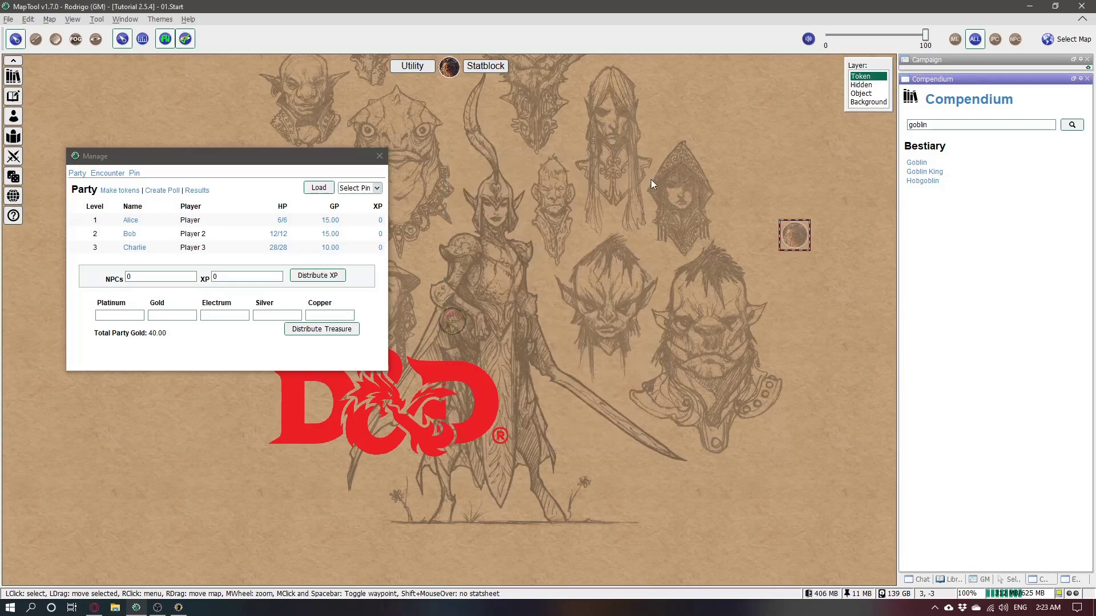
pyautogui.click(444, 301)
pyautogui.moveTo(451, 321); pyautogui.dragTo(682, 260)
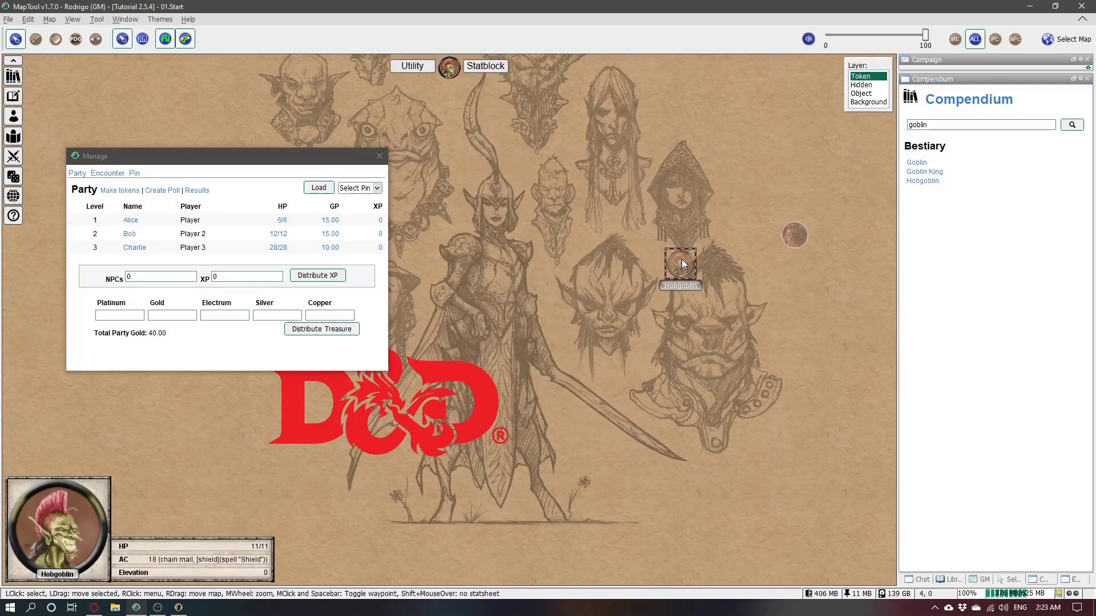
pyautogui.moveTo(631, 100); pyautogui.dragTo(769, 265)
pyautogui.click(885, 207)
# Step: Make a Goblin token from its compendium entry and place it below the hobgoblins on the map
pyautogui.click(916, 162)
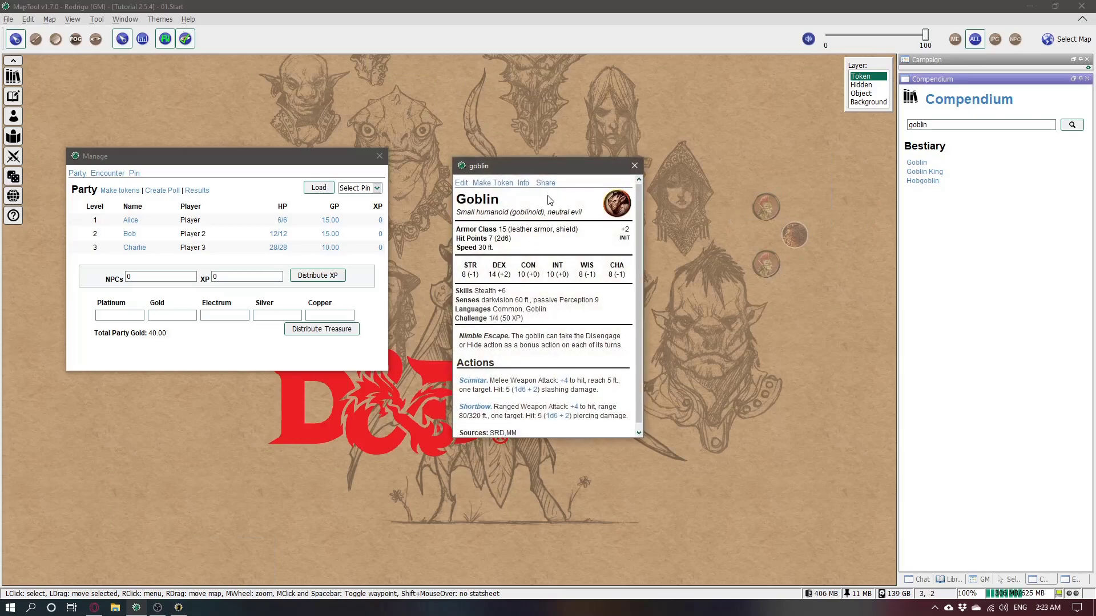
pyautogui.click(501, 183)
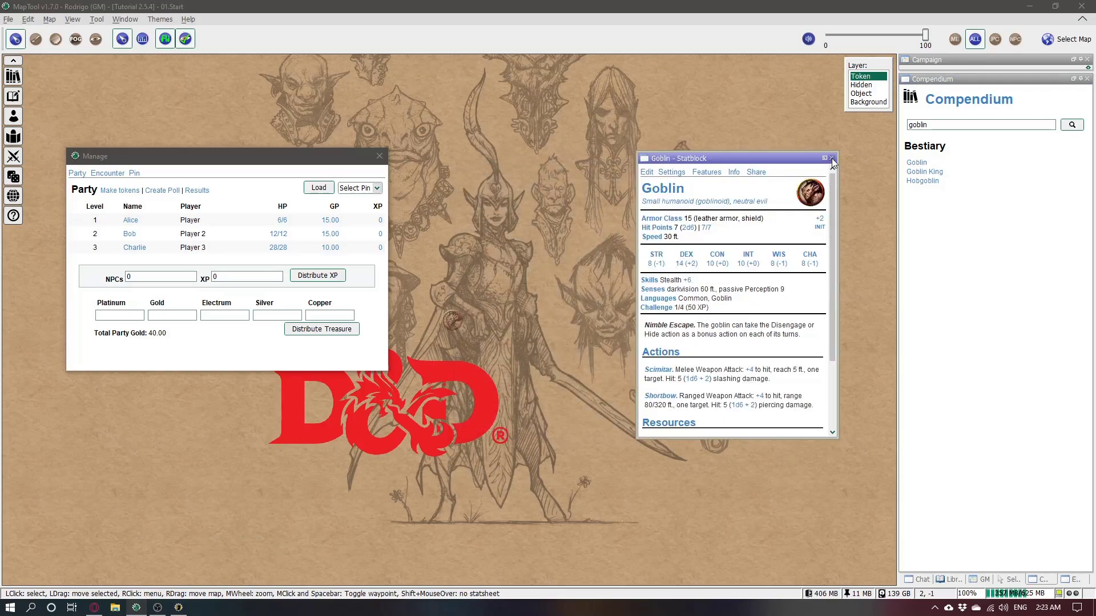
pyautogui.click(833, 155)
pyautogui.moveTo(464, 345); pyautogui.dragTo(742, 330)
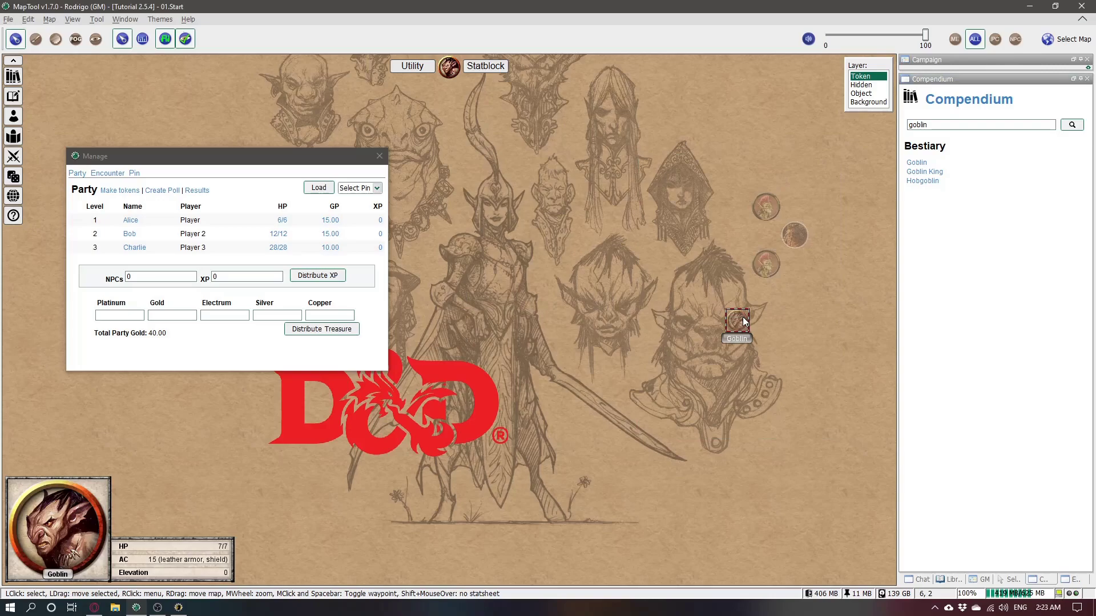
# Step: Open the Goblin token's statblock, check its stats and challenge rating, and close it
pyautogui.click(501, 68)
pyautogui.click(492, 86)
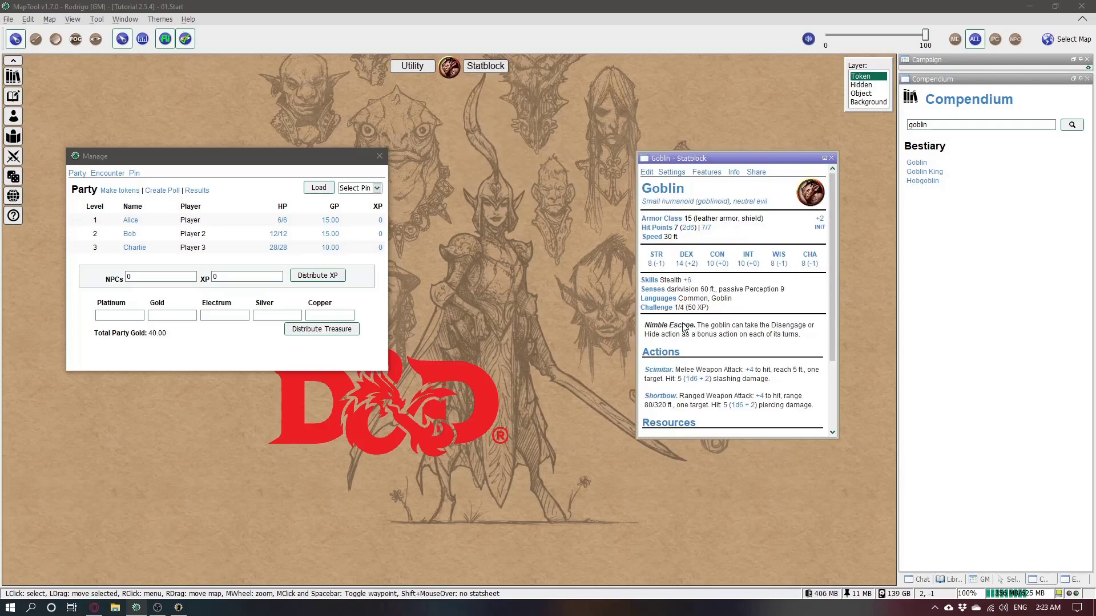
pyautogui.click(832, 161)
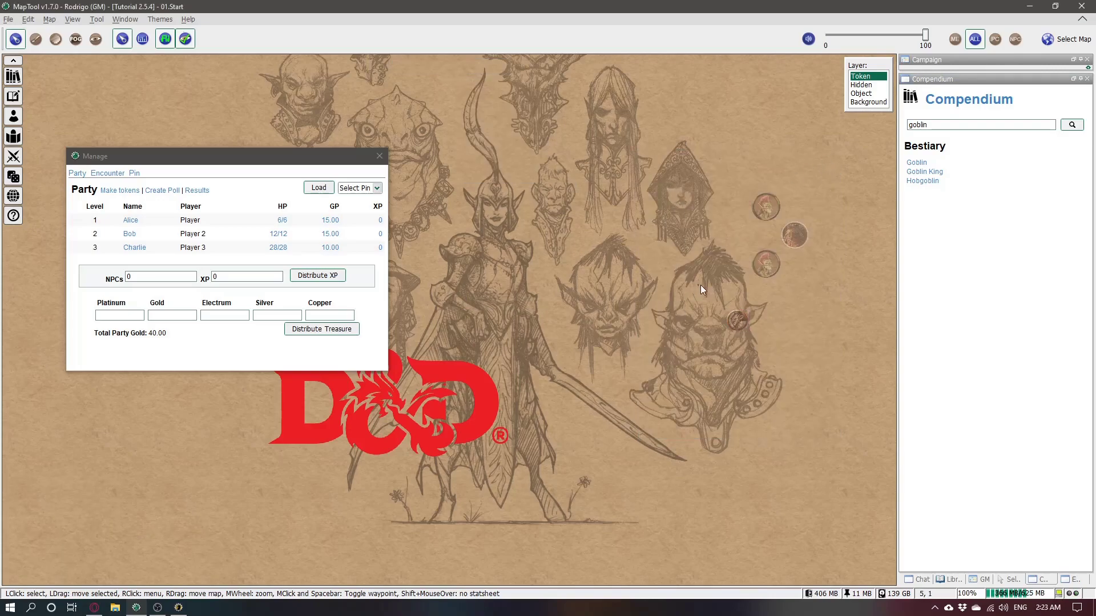
# Step: Paste five copies of the Goblin token in a column above the original goblin
pyautogui.hotkey('ctrl', 'v')
pyautogui.hotkey('ctrl', 'v')
pyautogui.hotkey('ctrl', 'v')
pyautogui.hotkey('ctrl', 'v')
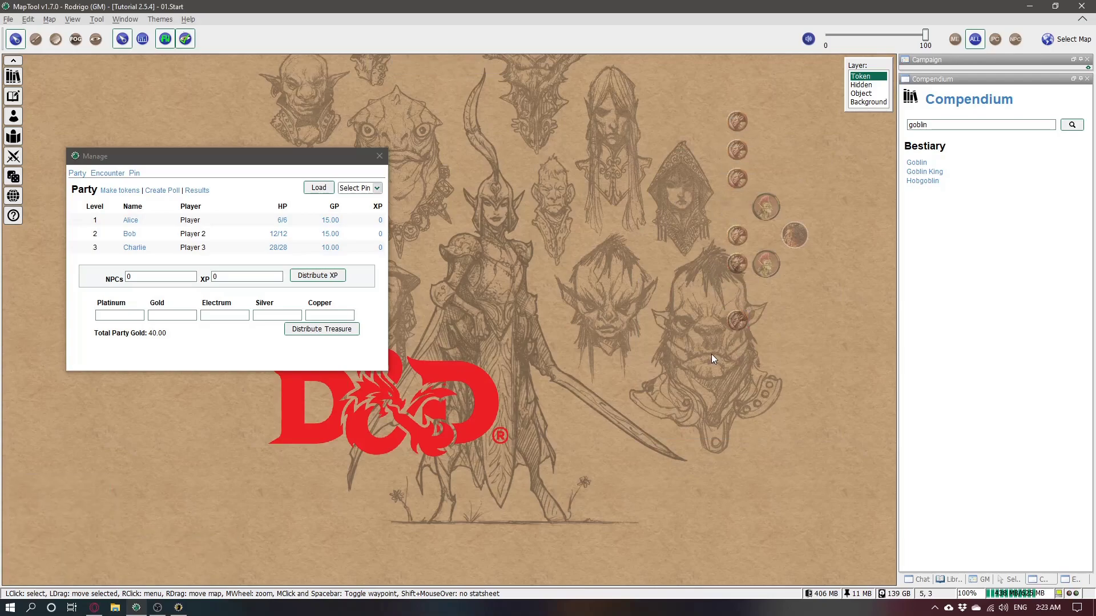
# Step: Select all the goblinoid tokens on the map and list them in the Encounter view of the management window
pyautogui.moveTo(666, 91); pyautogui.dragTo(842, 394)
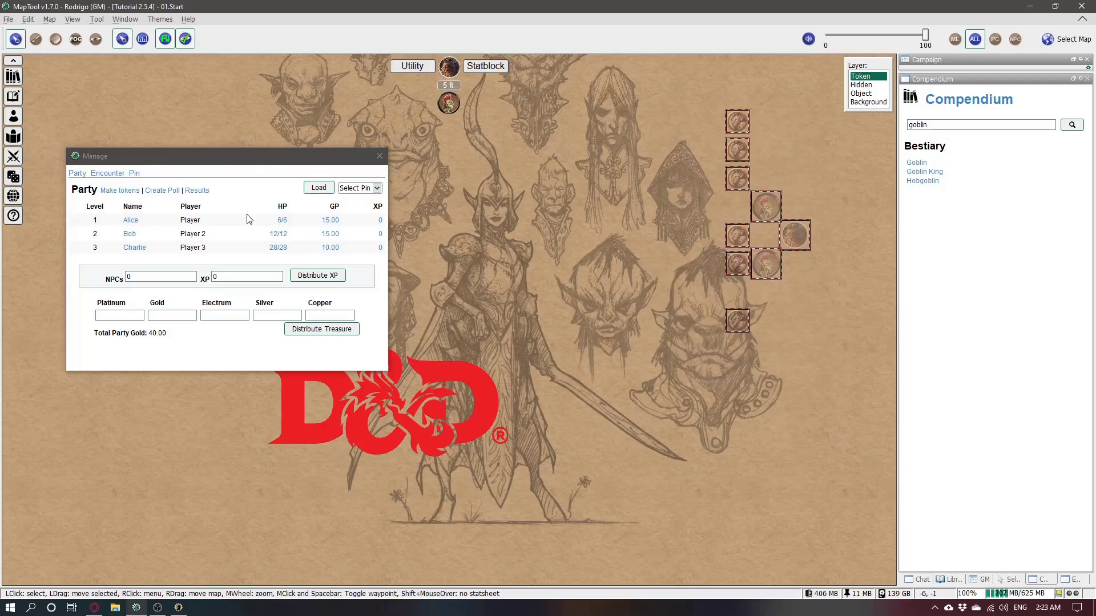
pyautogui.click(110, 174)
pyautogui.moveTo(193, 161); pyautogui.dragTo(245, 116)
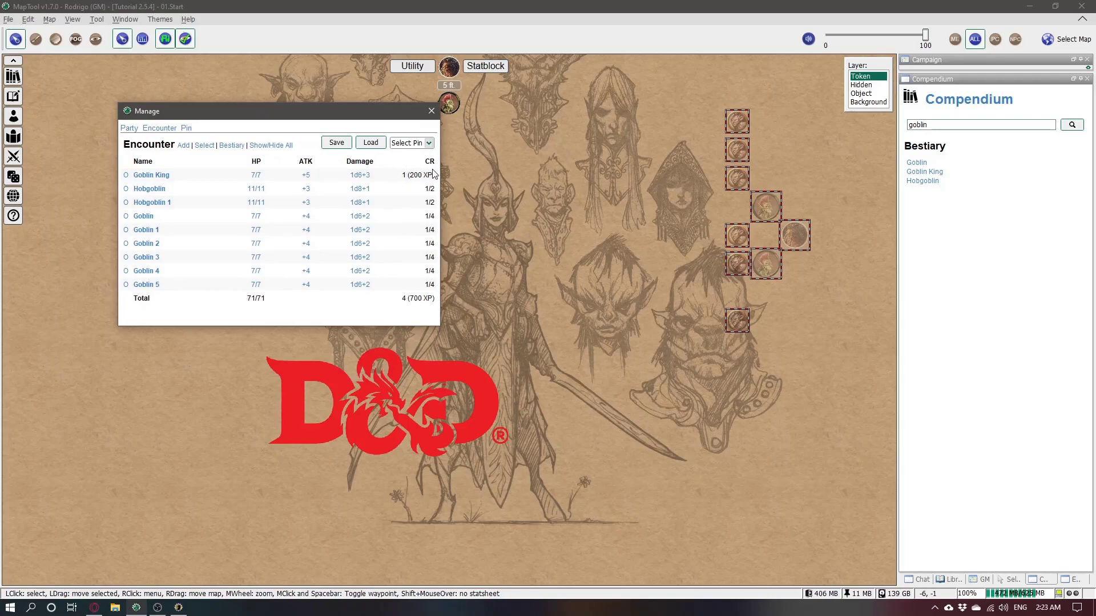
pyautogui.moveTo(392, 112); pyautogui.dragTo(322, 312)
pyautogui.click(350, 202)
# Step: Delete the three uppermost Goblin tokens and refresh the encounter list with the remaining goblinoid tokens selected
pyautogui.moveTo(696, 86); pyautogui.dragTo(744, 193)
pyautogui.press('Delete')
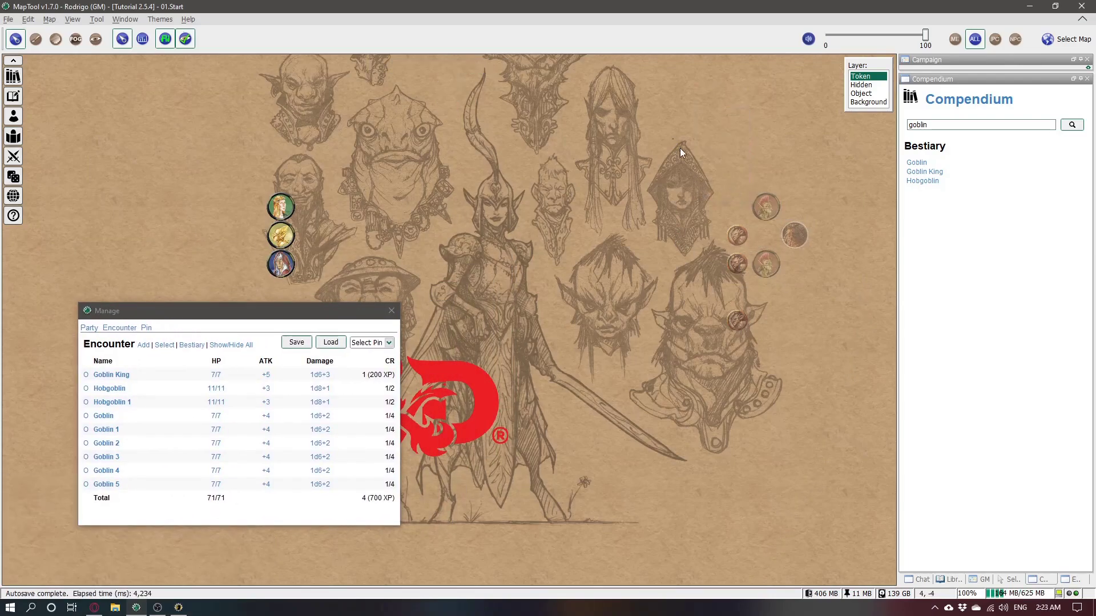
pyautogui.moveTo(675, 145); pyautogui.dragTo(815, 359)
pyautogui.click(117, 330)
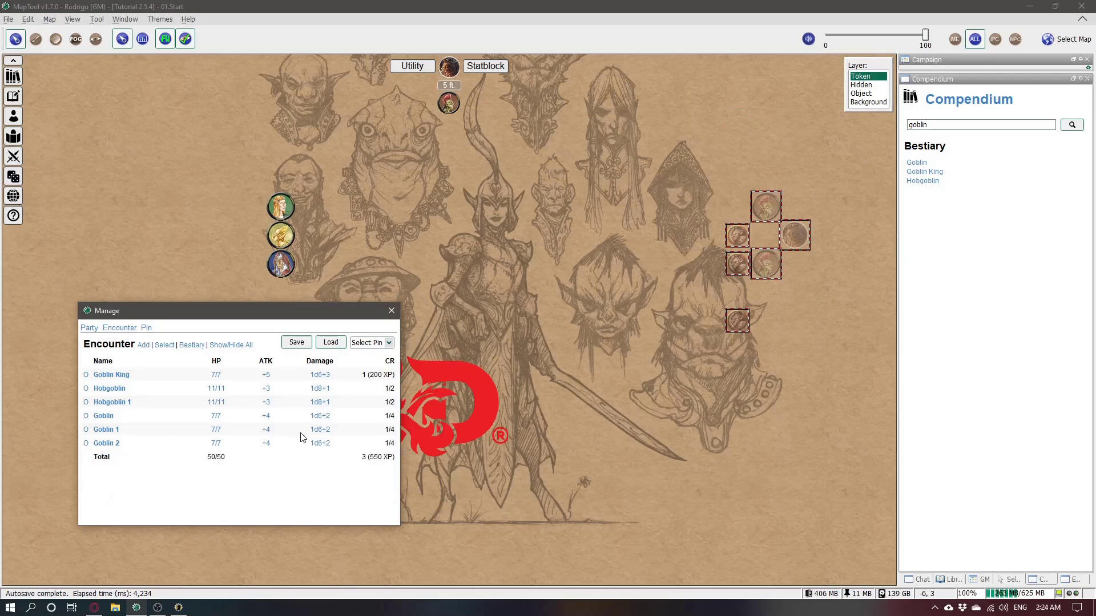
pyautogui.click(645, 236)
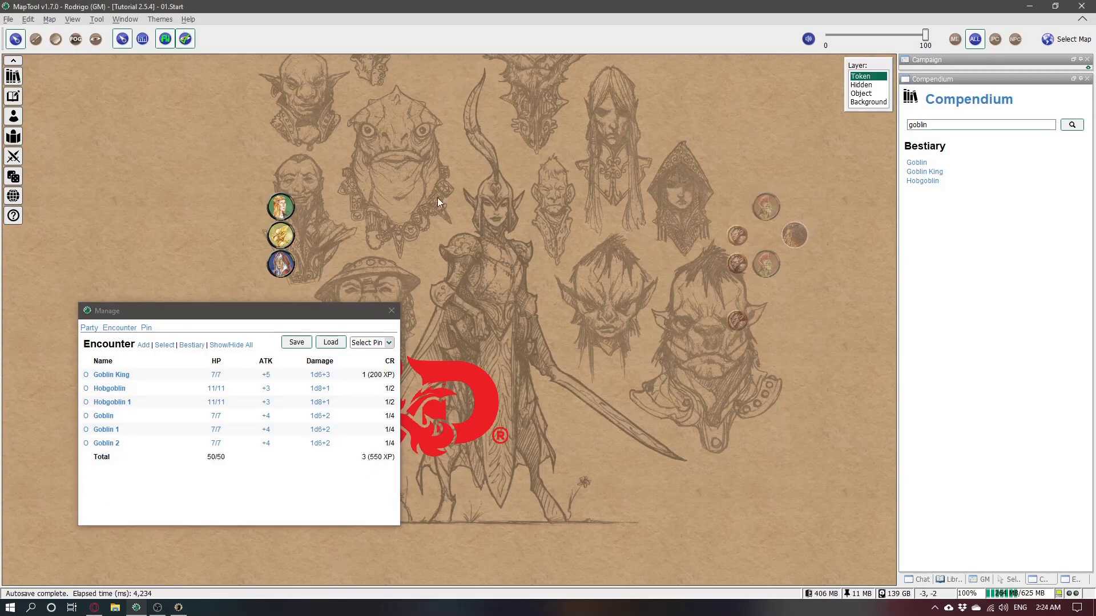
# Step: Move the Manage window aside and shift the three party library tokens to the left edge of the map area
pyautogui.click(286, 266)
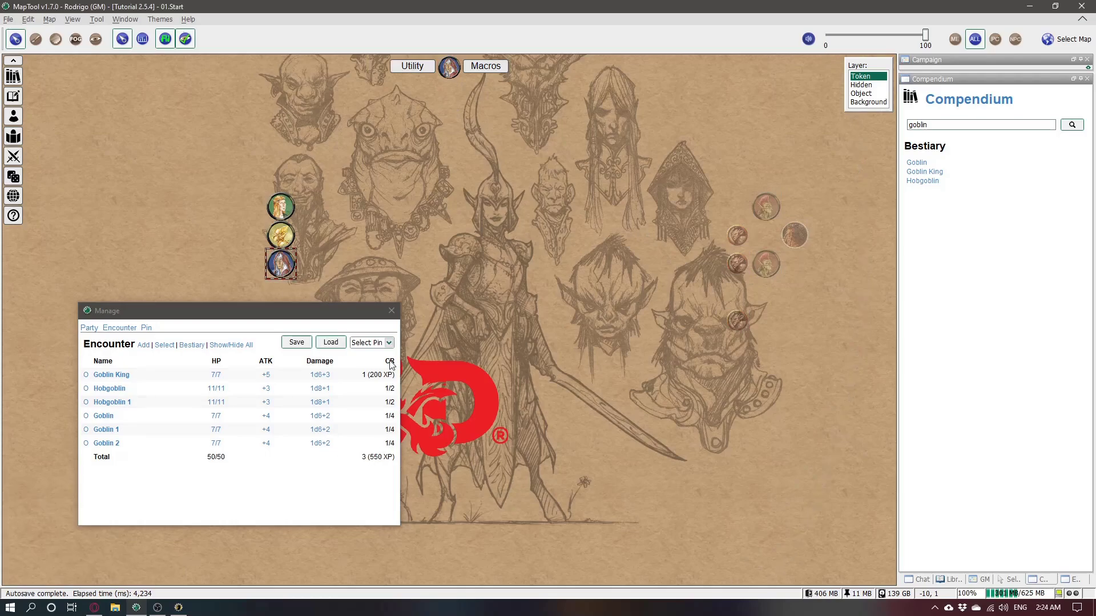
pyautogui.moveTo(345, 313); pyautogui.dragTo(462, 238)
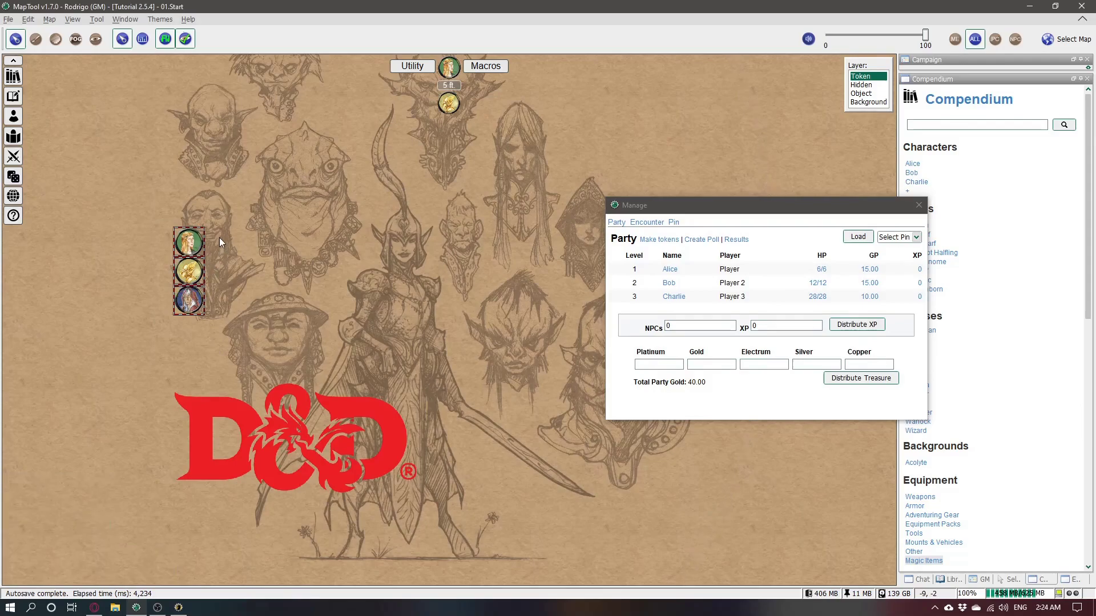
pyautogui.moveTo(194, 260)
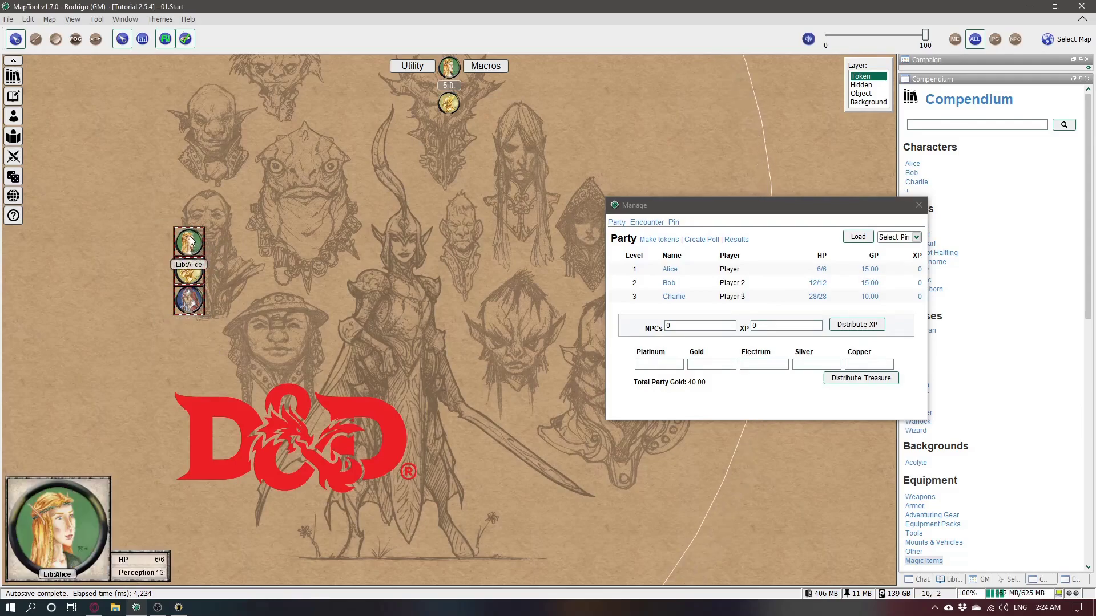
pyautogui.moveTo(190, 246); pyautogui.dragTo(46, 245)
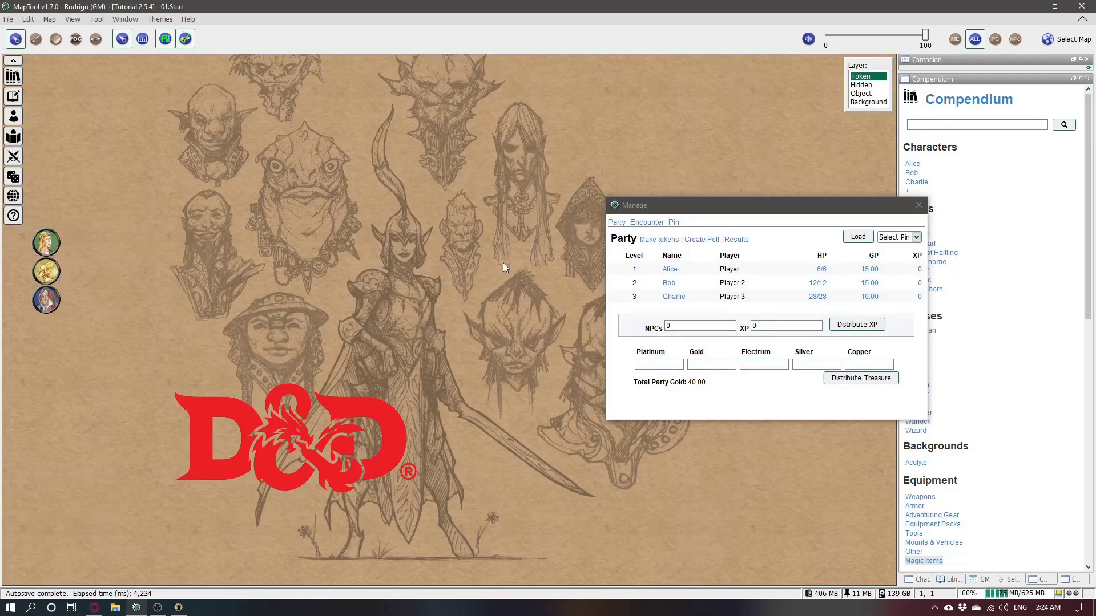
# Step: Make tokens for all party members from the Party view, and make them again over another area of the map
pyautogui.click(656, 240)
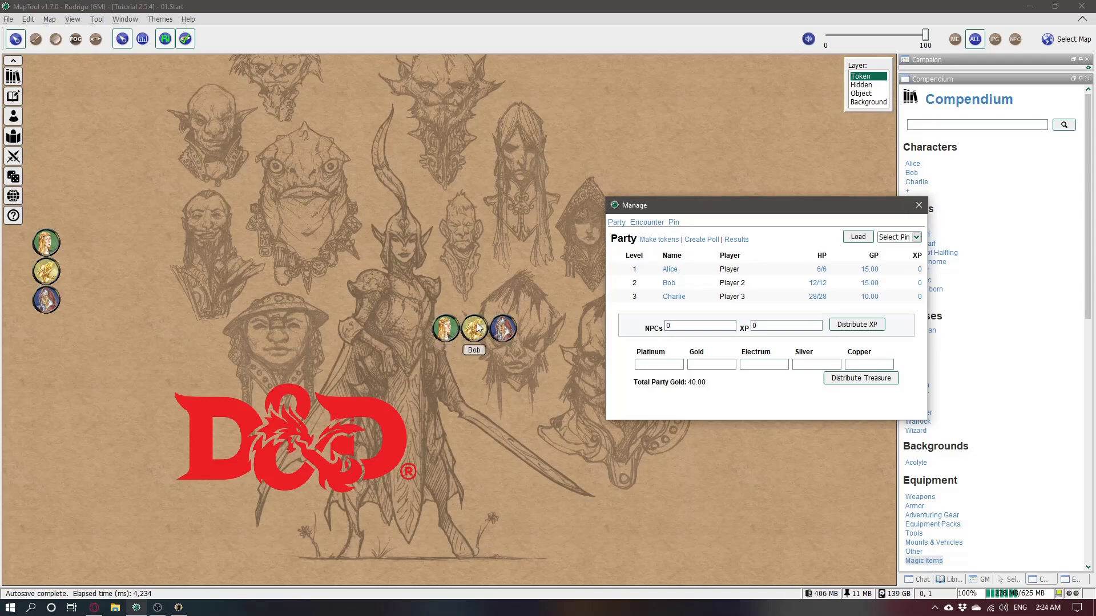
pyautogui.moveTo(492, 338); pyautogui.dragTo(394, 286)
pyautogui.moveTo(474, 328)
pyautogui.mouseDown()
pyautogui.moveTo(447, 66)
pyautogui.moveTo(160, 100)
pyautogui.mouseUp()
pyautogui.moveTo(377, 227); pyautogui.dragTo(385, 218)
pyautogui.moveTo(448, 359); pyautogui.dragTo(320, 143)
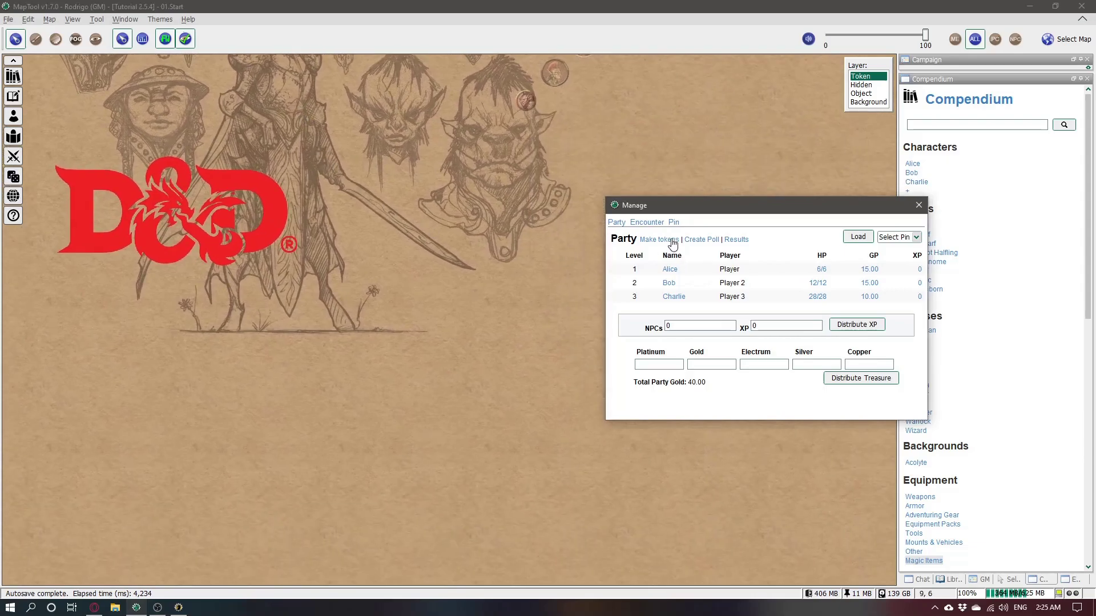
pyautogui.click(659, 240)
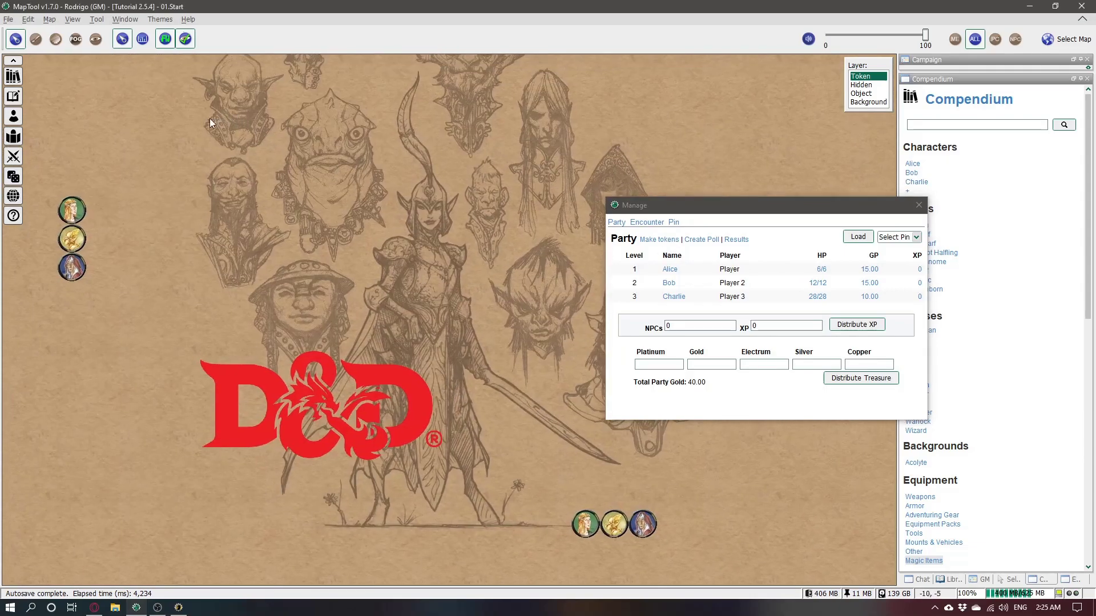
# Step: Select the row of party tokens and make the tokens again to bring them to the centre of the current map view
pyautogui.moveTo(671, 562); pyautogui.dragTo(568, 505)
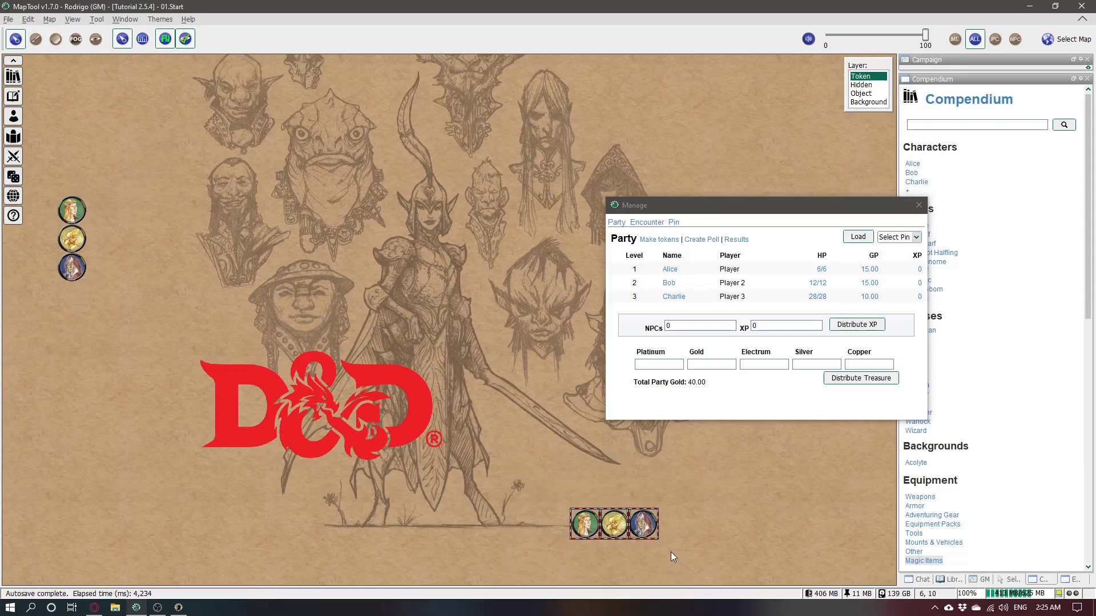
pyautogui.click(666, 242)
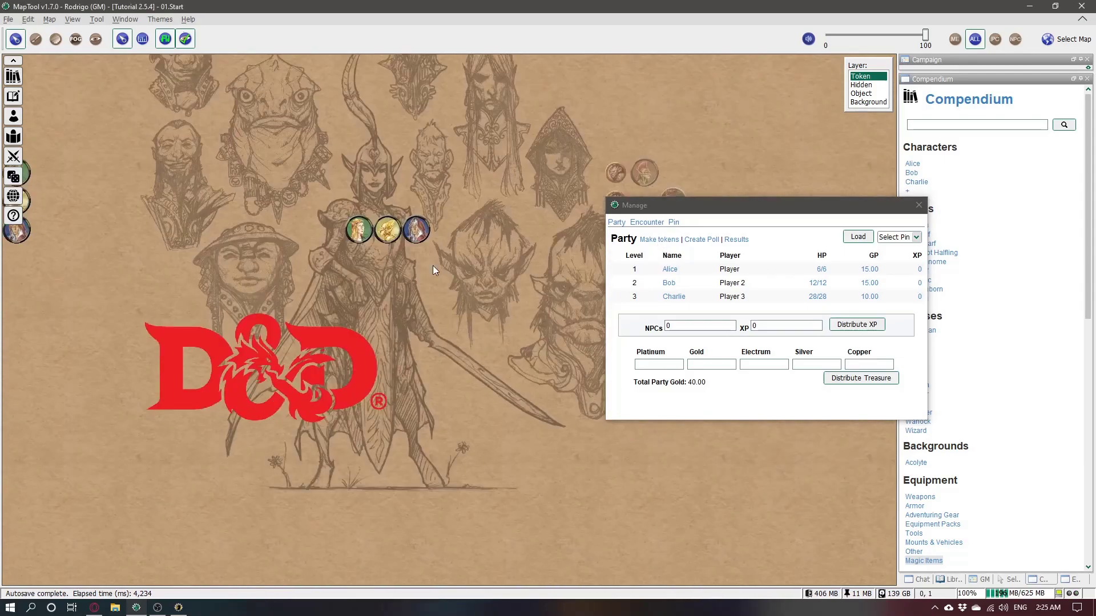
pyautogui.click(659, 241)
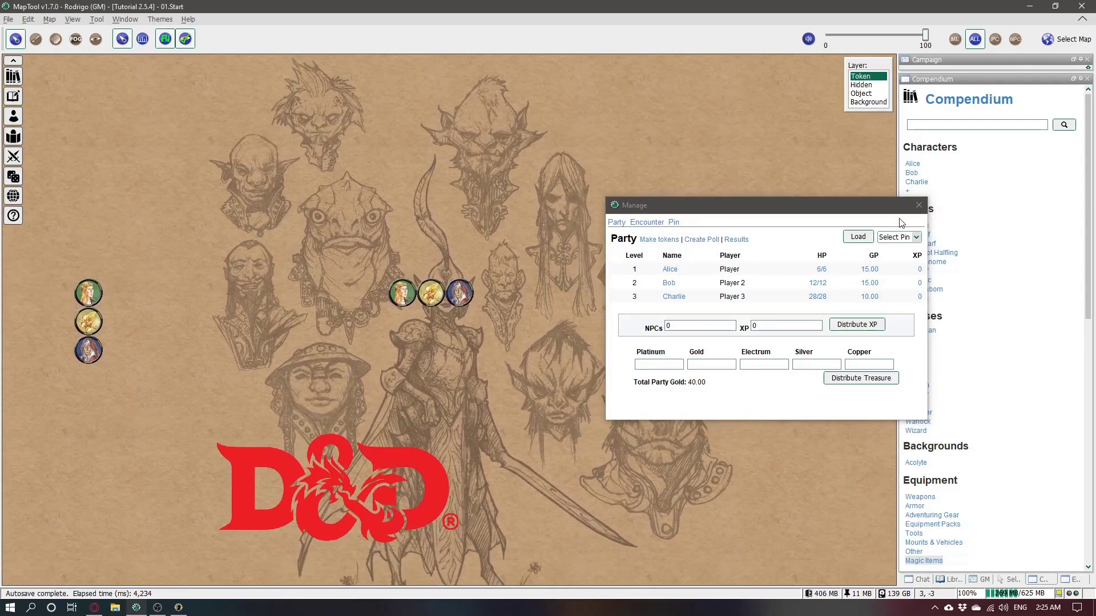
# Step: List the goblinoid encounter in the Manage window and make the Goblin King and both Hobgoblins visible individually
pyautogui.click(649, 224)
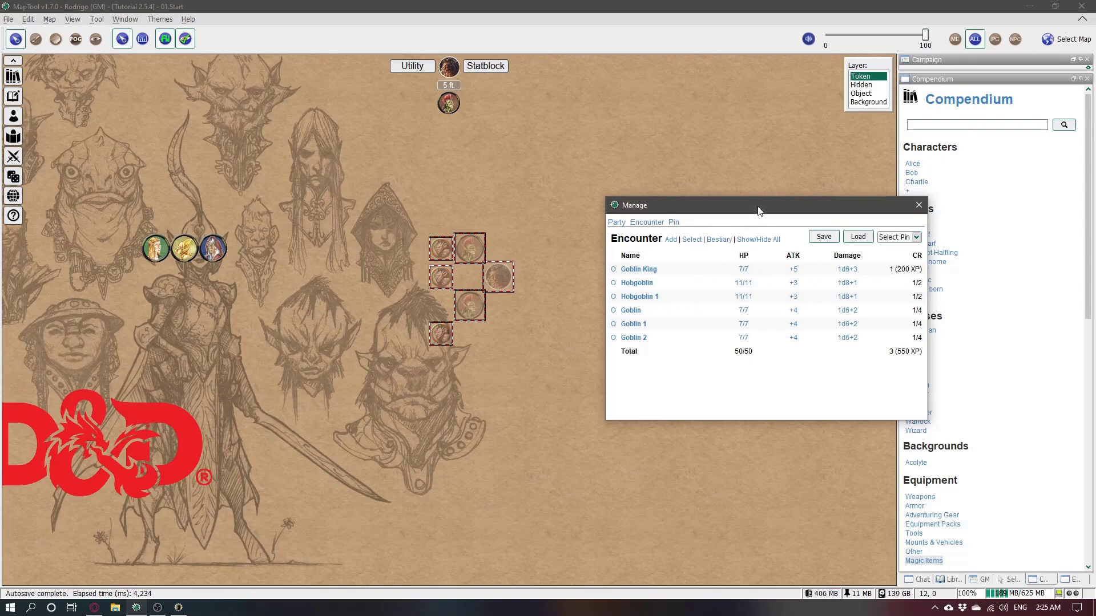
pyautogui.moveTo(758, 209); pyautogui.dragTo(709, 127)
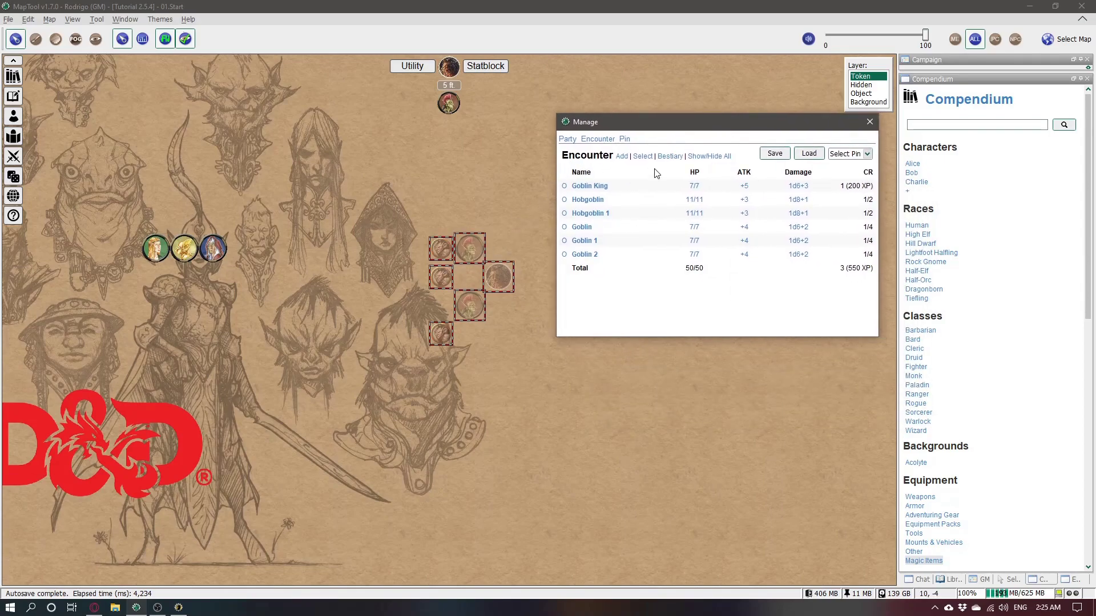
pyautogui.click(564, 186)
pyautogui.click(564, 199)
pyautogui.click(564, 213)
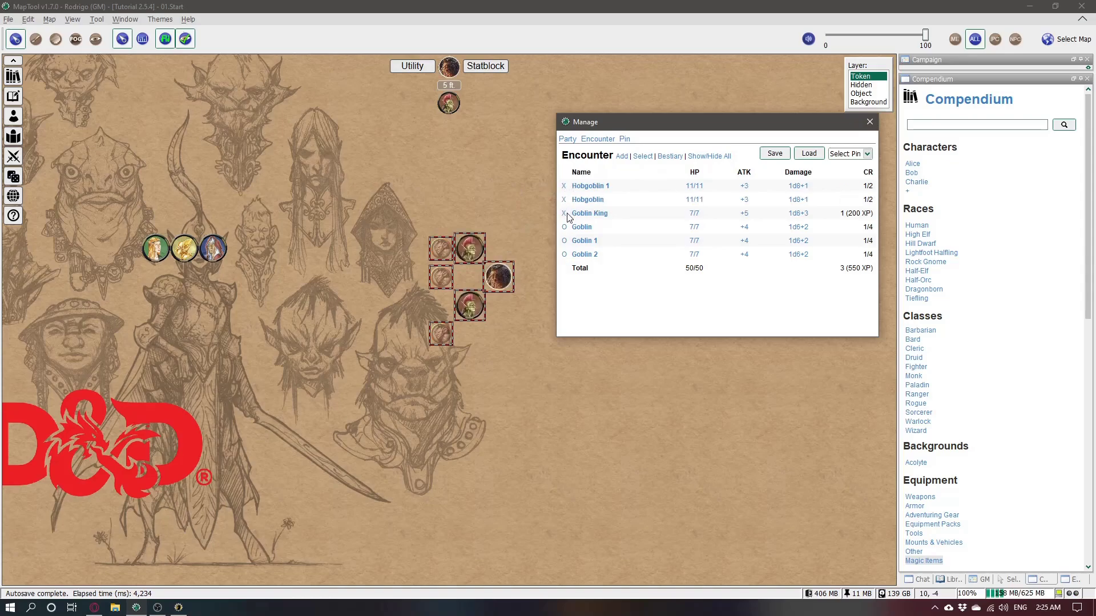
# Step: Hide the Goblin King and both Hobgoblins again individually in the encounter list
pyautogui.click(565, 214)
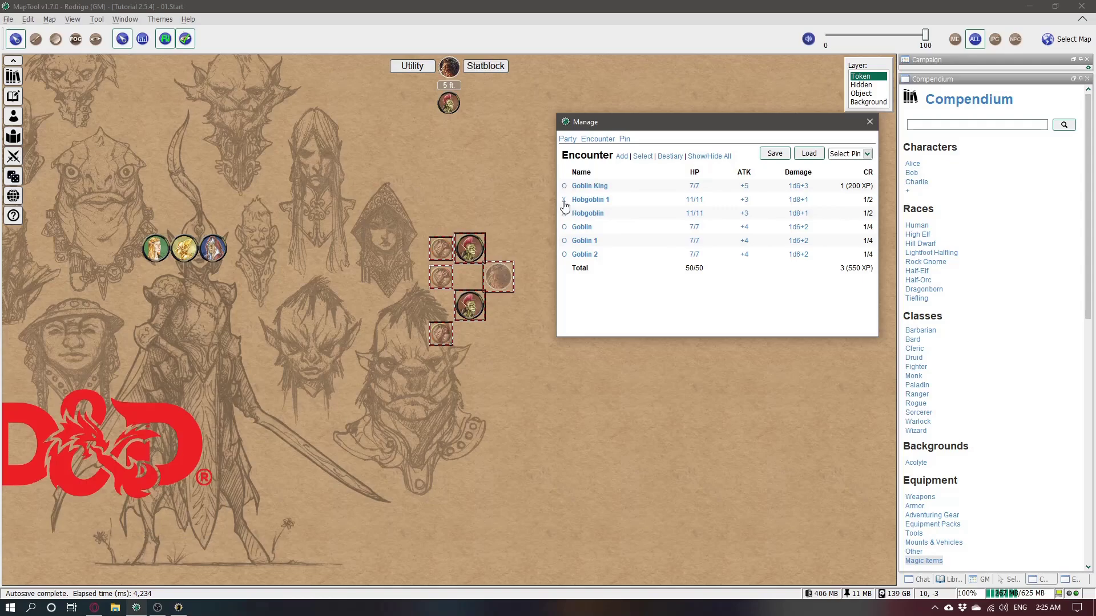
pyautogui.click(564, 199)
pyautogui.click(564, 214)
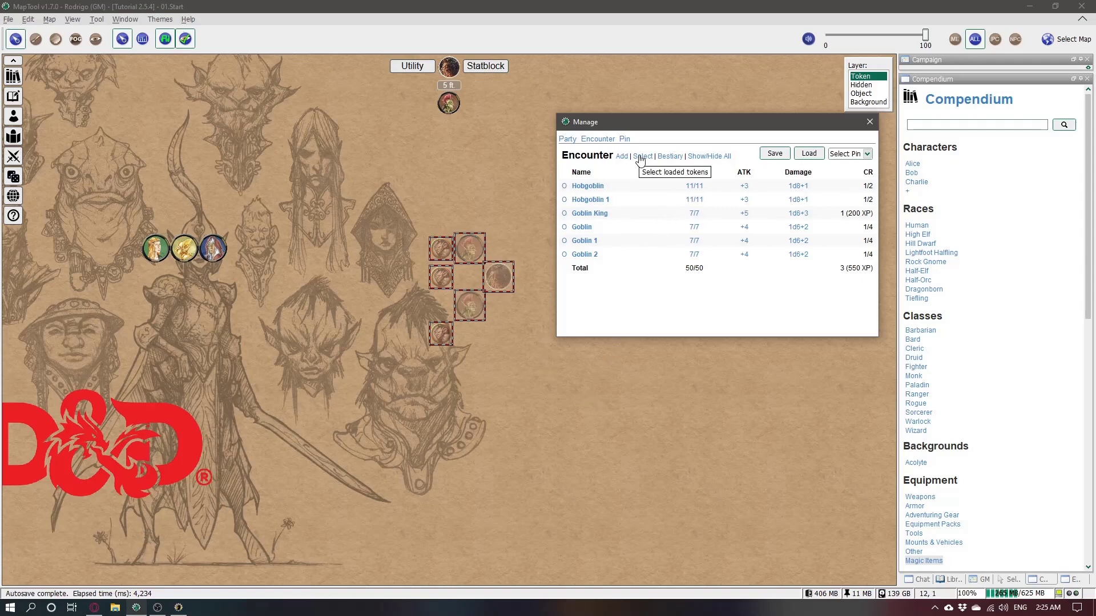
# Step: Show all encounter tokens at once, deselect them on the map and hide them all again
pyautogui.click(700, 158)
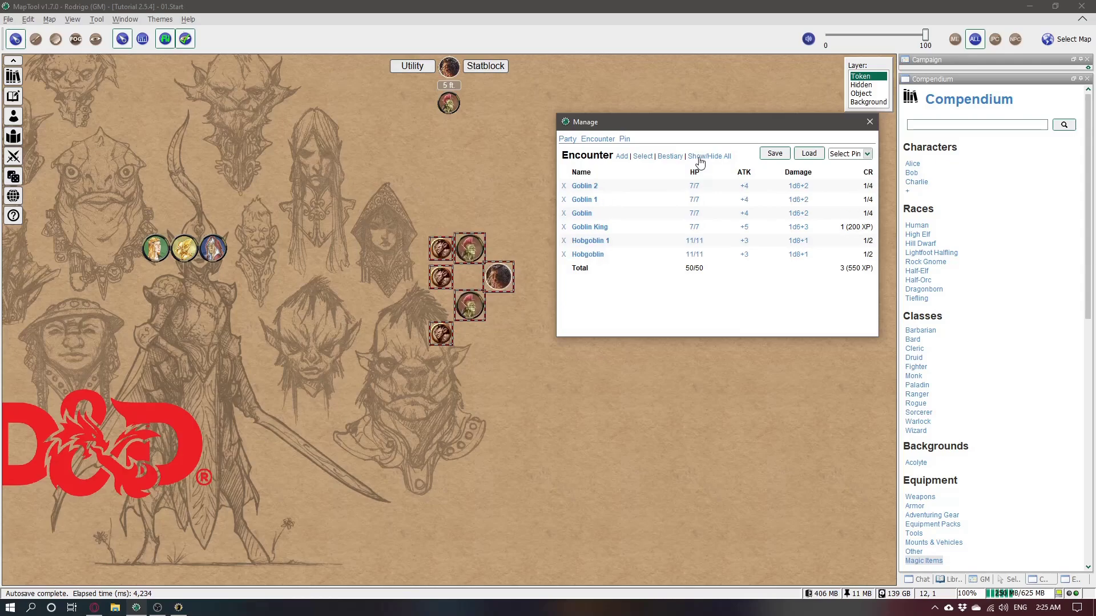
pyautogui.click(471, 246)
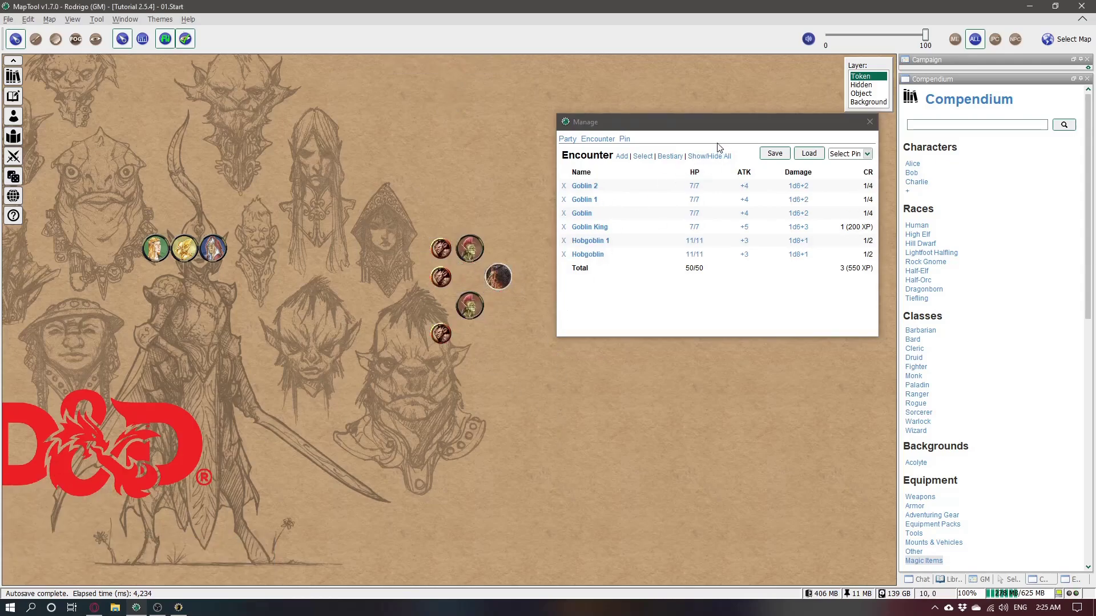
pyautogui.click(710, 157)
# Step: Select all the goblinoid tokens on the map, show them all at once and clear the selection
pyautogui.moveTo(347, 191); pyautogui.dragTo(553, 424)
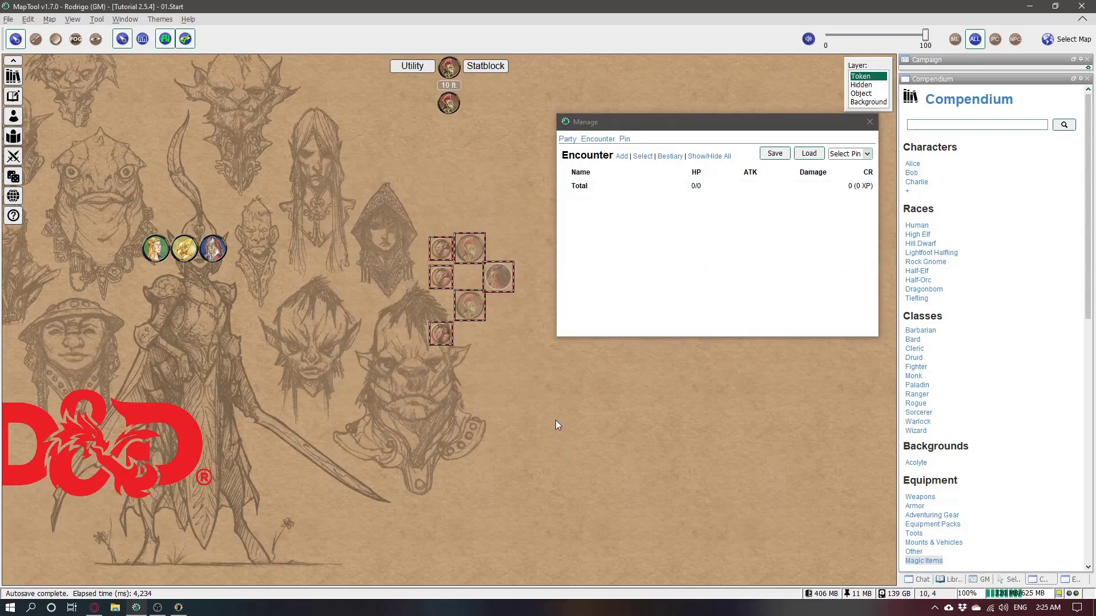
pyautogui.click(714, 156)
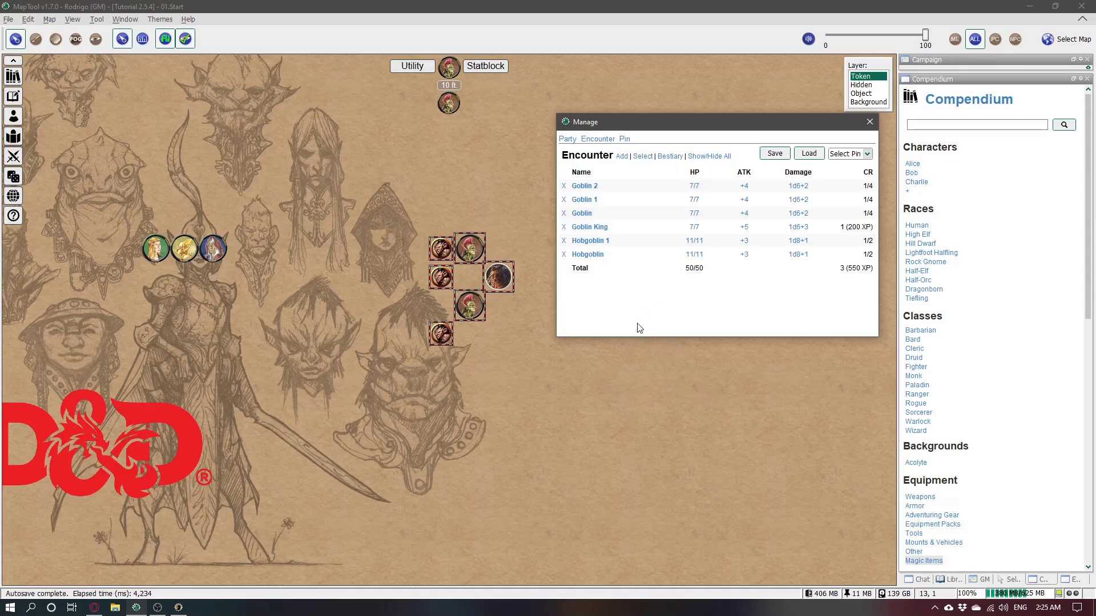
pyautogui.click(590, 437)
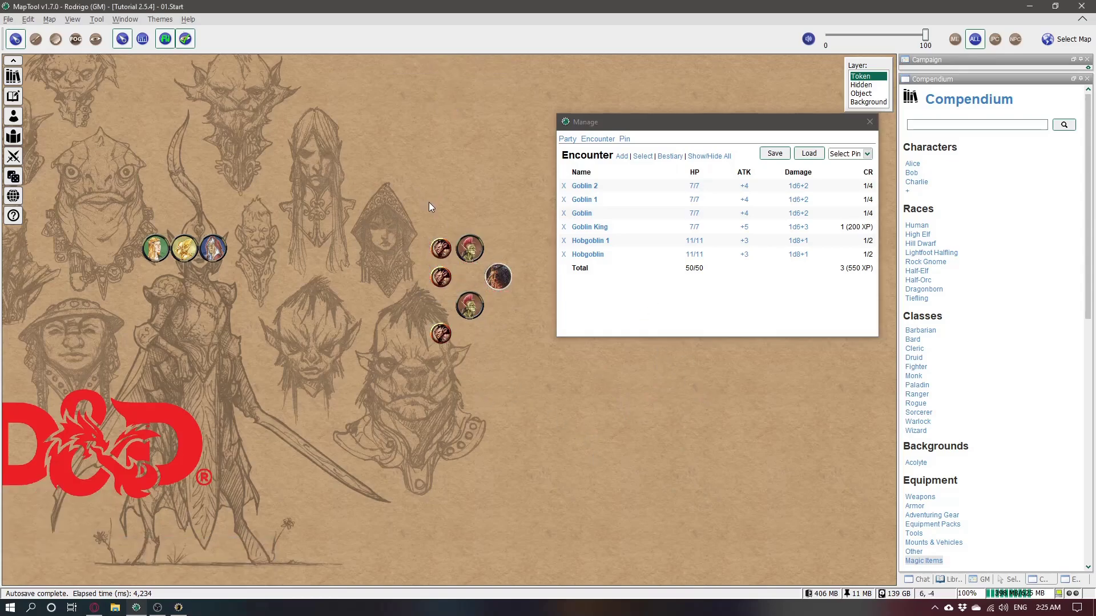
# Step: Try the encounter's Bestiary option and close the Manage window
pyautogui.moveTo(398, 227); pyautogui.dragTo(489, 326)
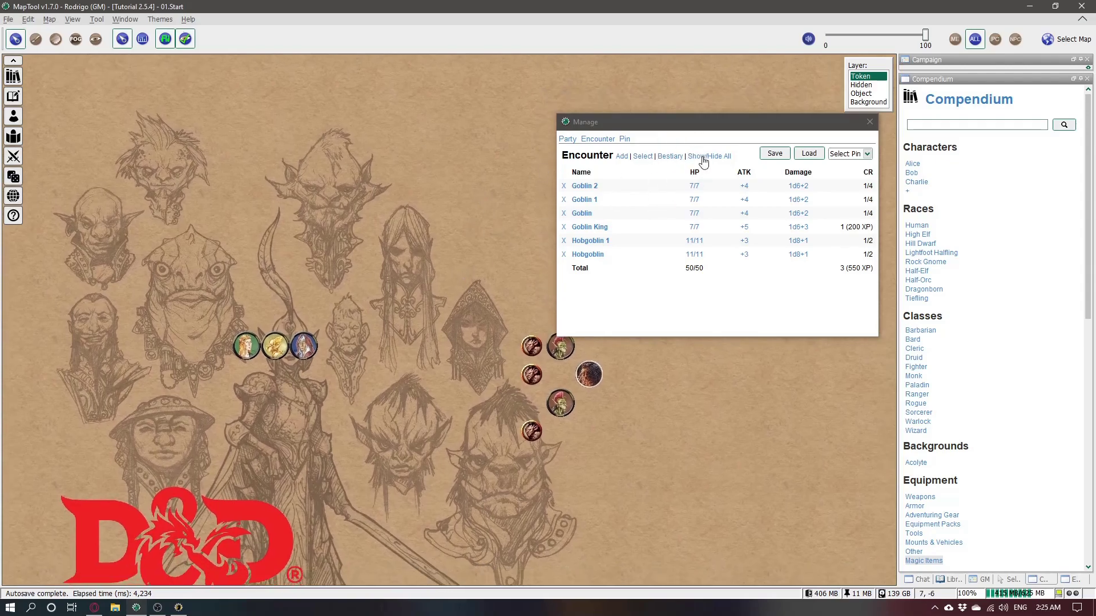
pyautogui.click(669, 157)
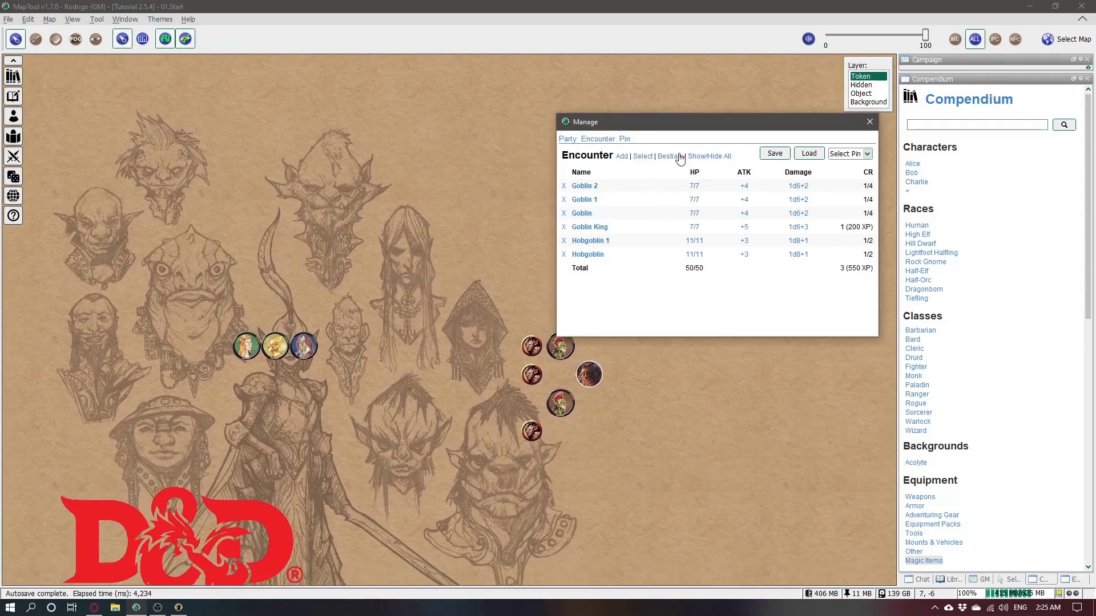
pyautogui.click(670, 157)
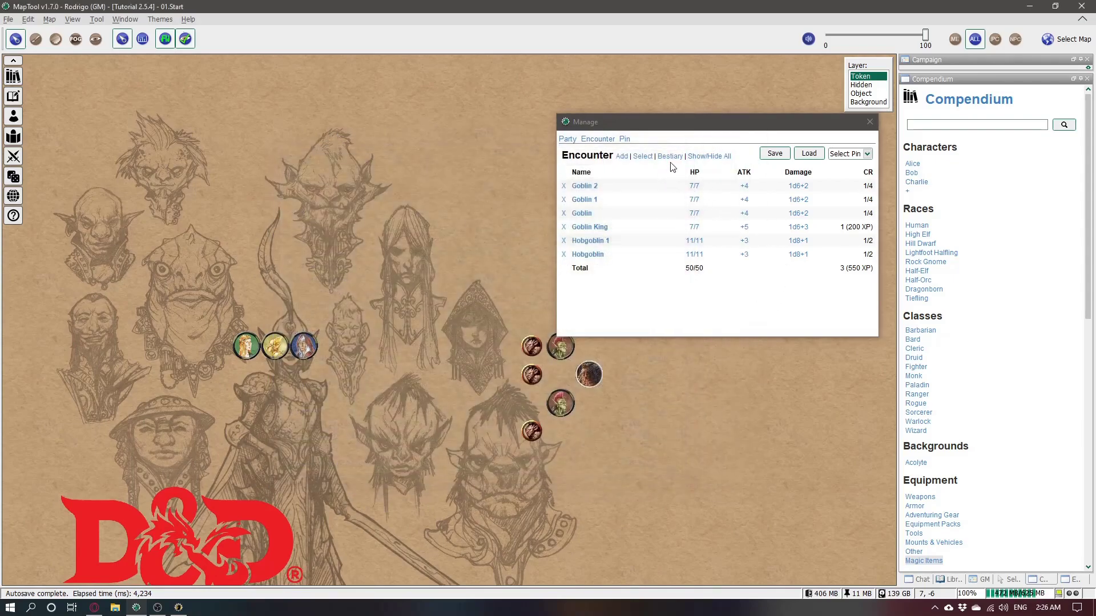
pyautogui.click(869, 121)
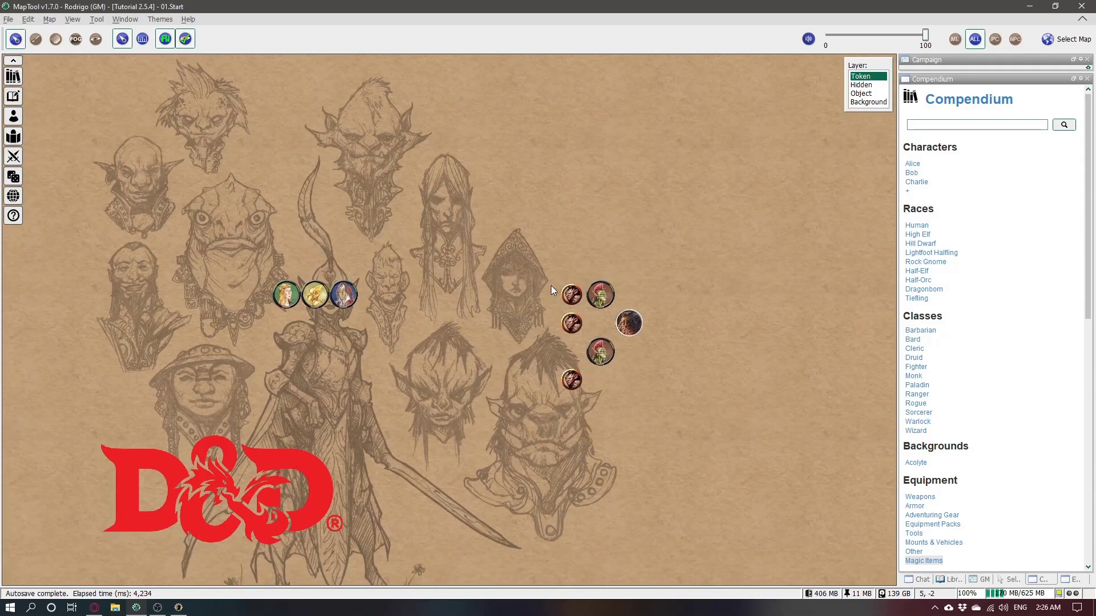
pyautogui.moveTo(551, 286); pyautogui.dragTo(694, 420)
pyautogui.click(421, 228)
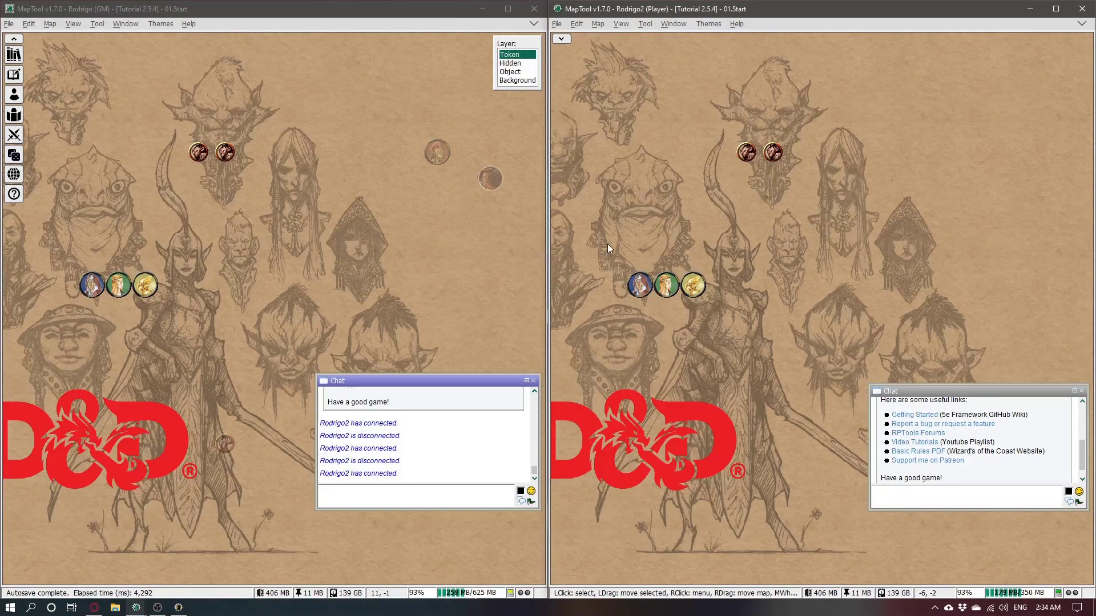
pyautogui.scroll(2, 844, 240)
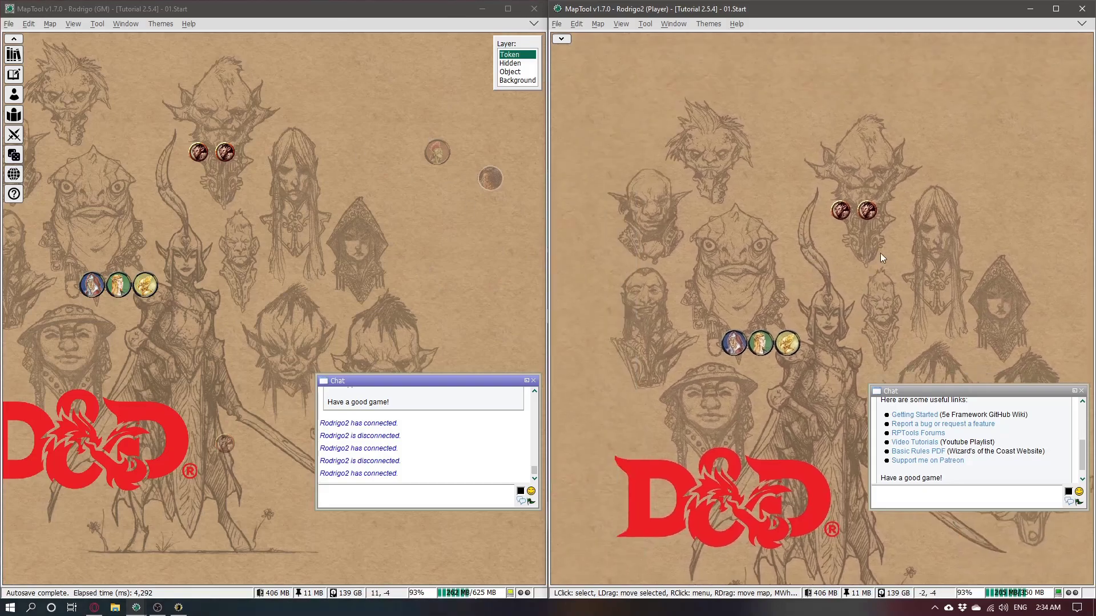
pyautogui.scroll(-2, 751, 221)
pyautogui.moveTo(317, 266); pyautogui.dragTo(357, 262)
pyautogui.moveTo(275, 276); pyautogui.dragTo(284, 245)
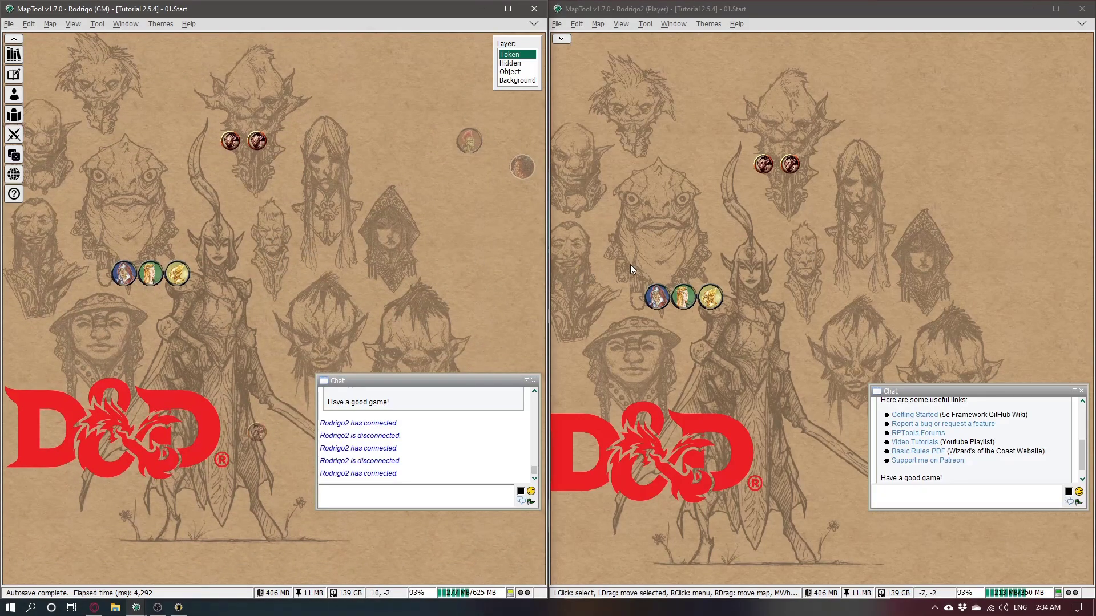
pyautogui.moveTo(292, 237); pyautogui.dragTo(207, 218)
pyautogui.click(834, 276)
pyautogui.moveTo(835, 277); pyautogui.dragTo(825, 251)
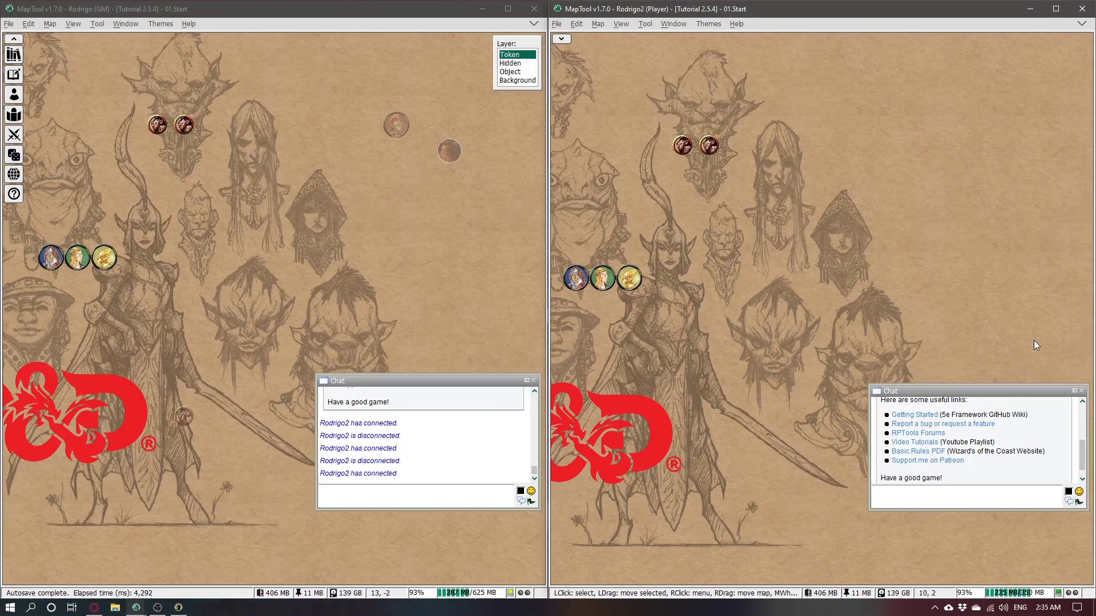
pyautogui.moveTo(368, 235); pyautogui.dragTo(425, 199)
pyautogui.scroll(-2, 425, 200)
# Step: Select the three party tokens in the GM window and request an Initiative roll from them
pyautogui.moveTo(114, 202); pyautogui.dragTo(242, 251)
pyautogui.click(237, 46)
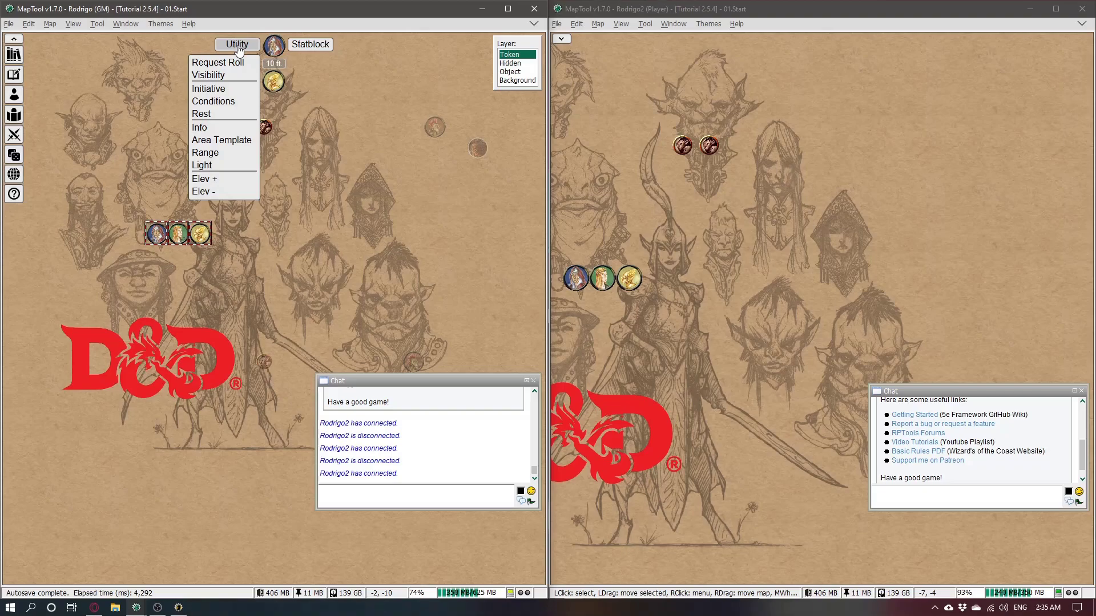
pyautogui.click(224, 64)
pyautogui.click(264, 318)
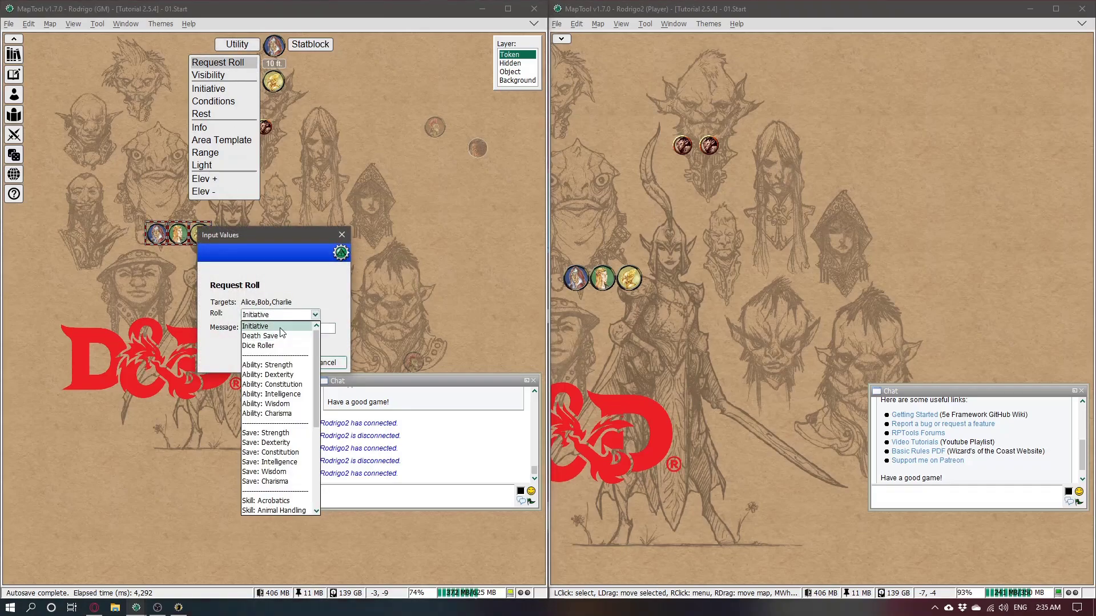
pyautogui.click(281, 331)
pyautogui.click(246, 315)
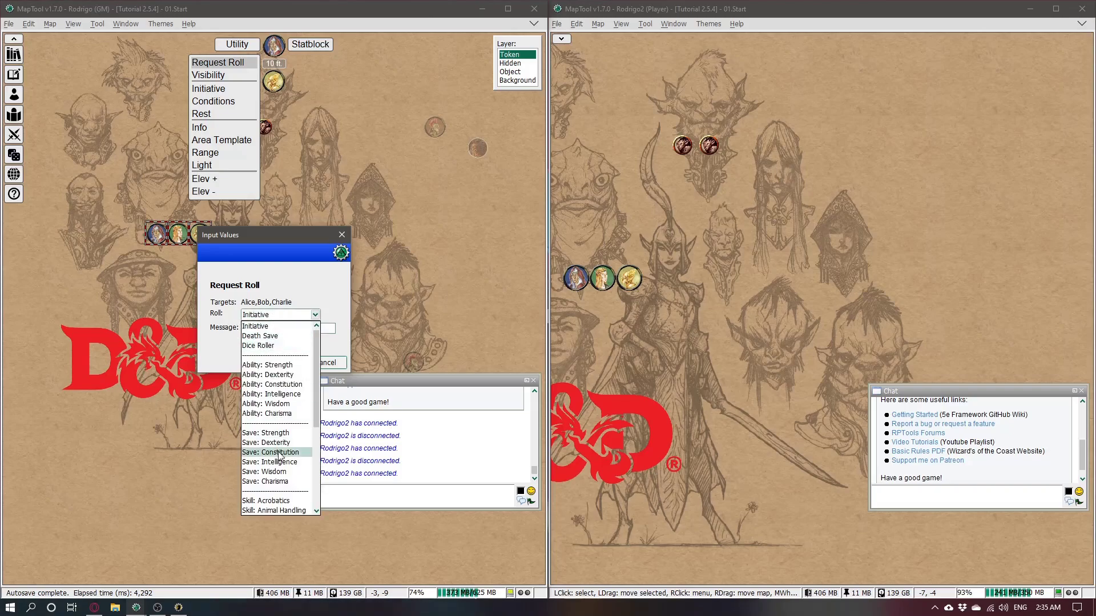
pyautogui.click(275, 329)
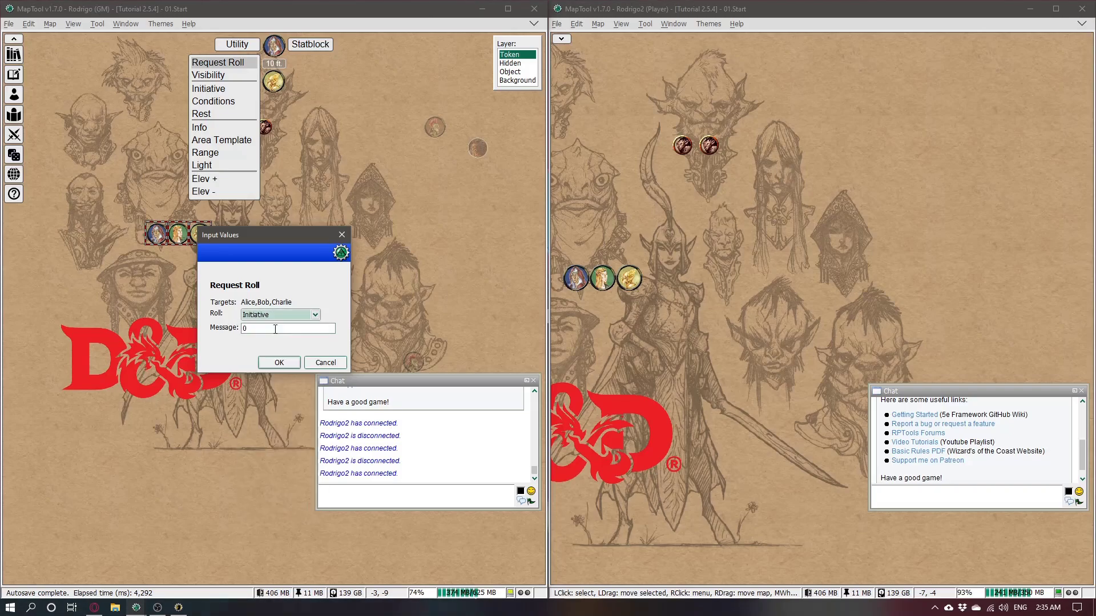
pyautogui.click(279, 363)
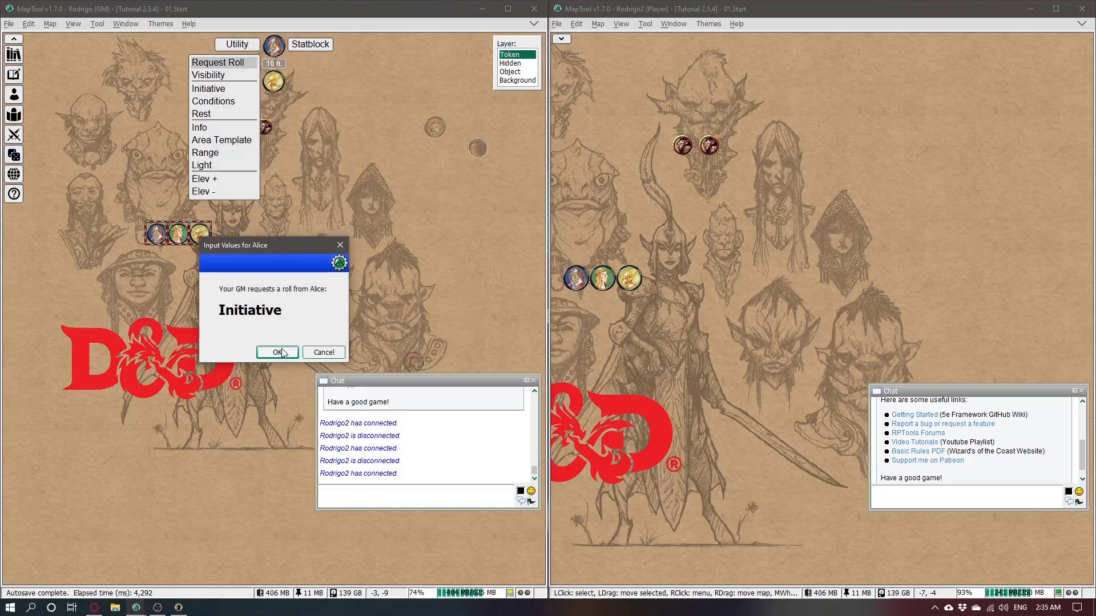
# Step: Accept the requested Initiative roll for each of the three party characters
pyautogui.click(277, 352)
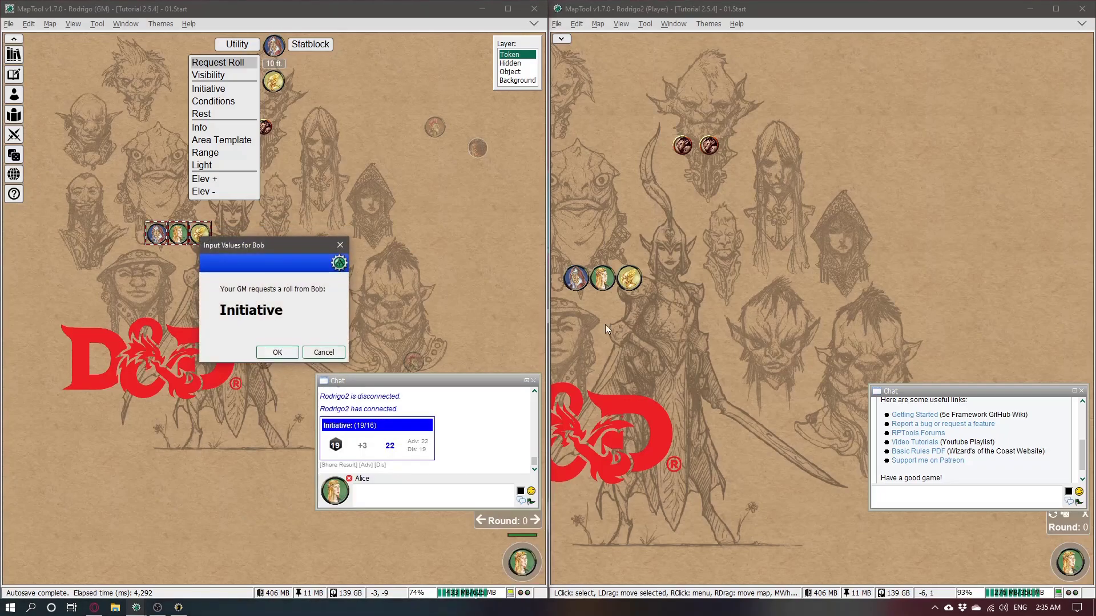
pyautogui.click(278, 352)
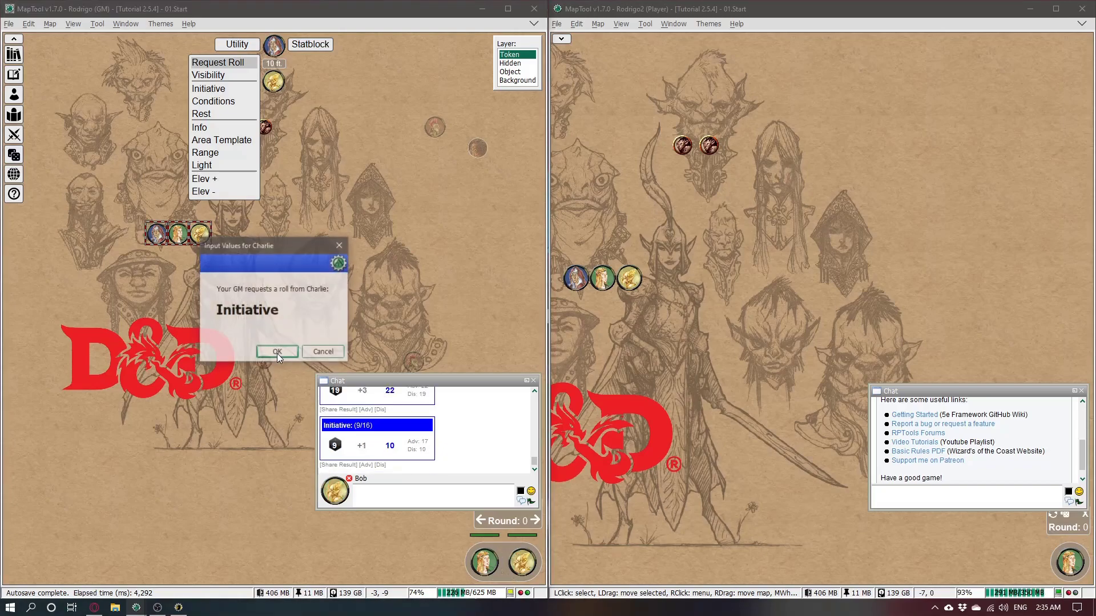
pyautogui.click(276, 354)
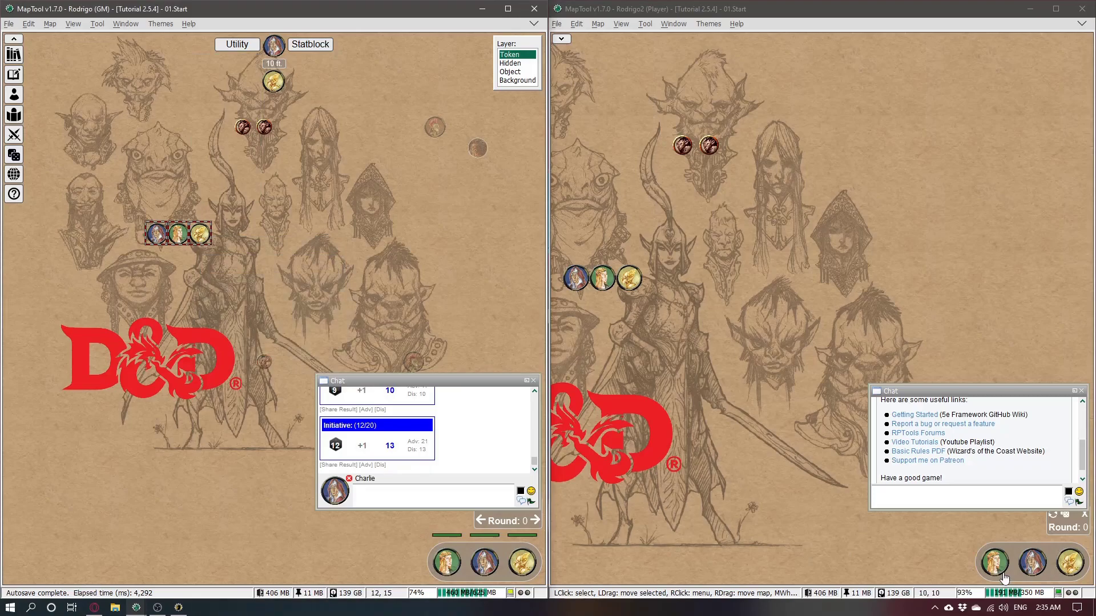
# Step: Move the player window's chat up clear of the initiative panel and clear the token selection in the GM window
pyautogui.moveTo(1004, 510); pyautogui.dragTo(1002, 501)
pyautogui.moveTo(957, 384); pyautogui.dragTo(957, 367)
pyautogui.click(293, 217)
pyautogui.scroll(-3, 294, 216)
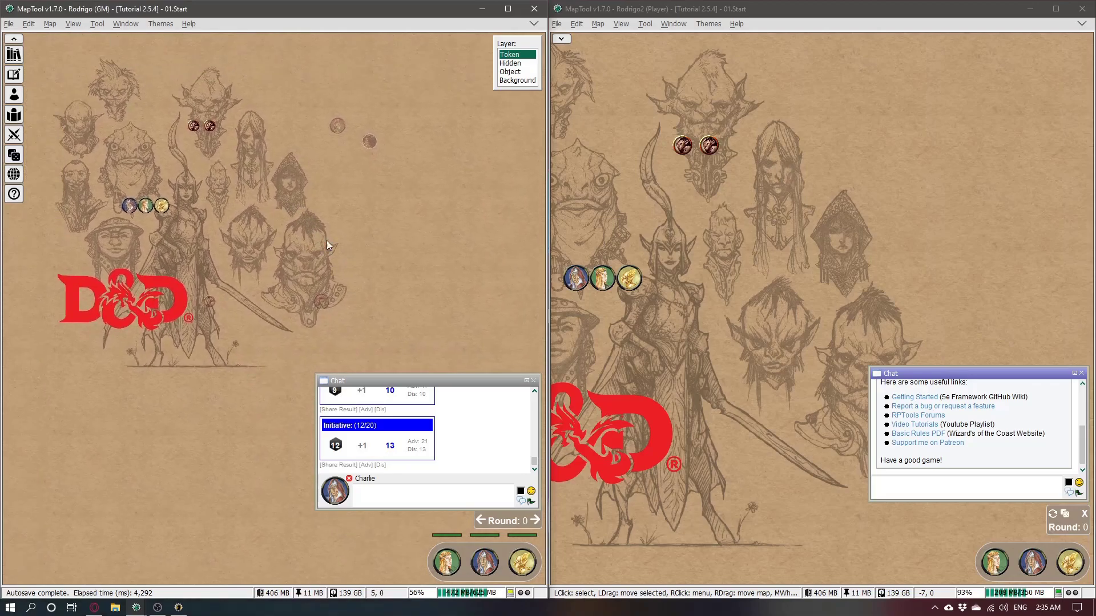
# Step: Open the paladin's statblock in the player window, examine its Roll Initiative option and close the statblock
pyautogui.click(628, 277)
pyautogui.click(858, 44)
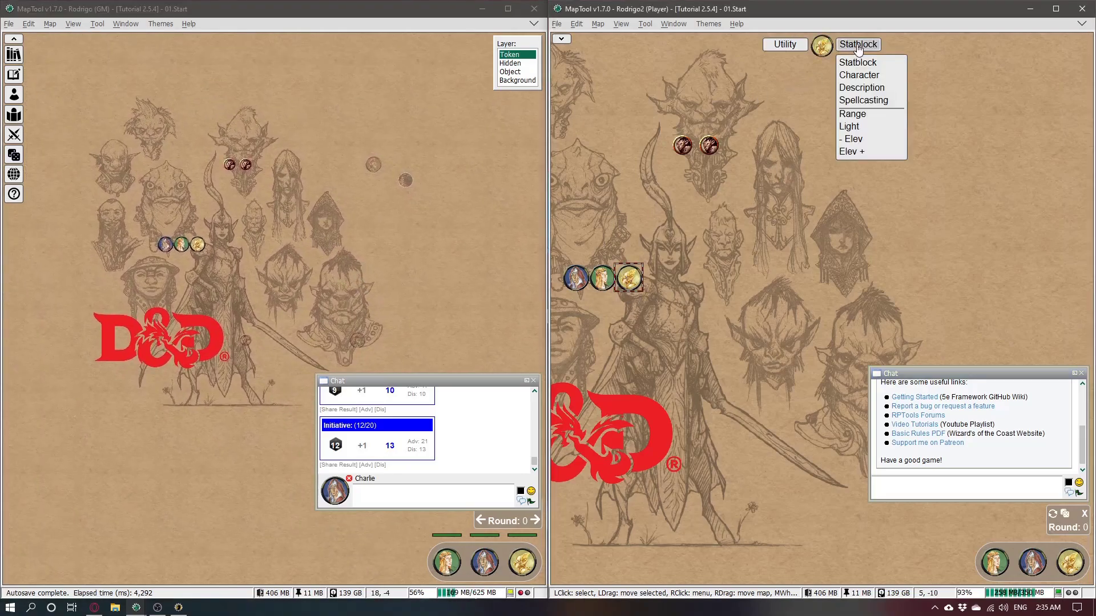
pyautogui.click(857, 62)
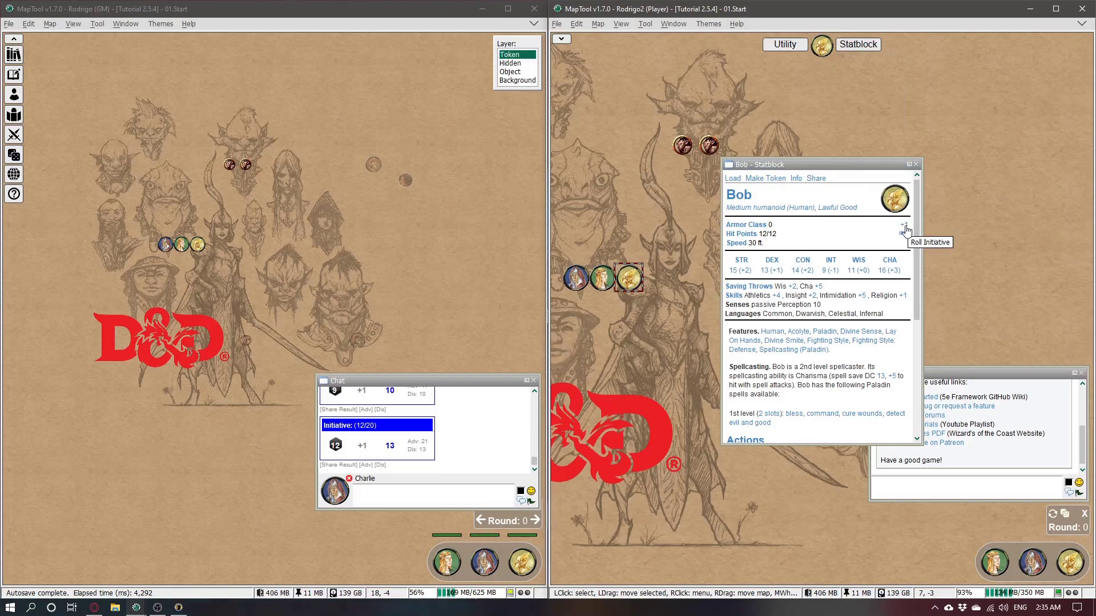
pyautogui.click(916, 164)
pyautogui.moveTo(366, 255); pyautogui.dragTo(400, 186)
pyautogui.moveTo(183, 111); pyautogui.dragTo(517, 360)
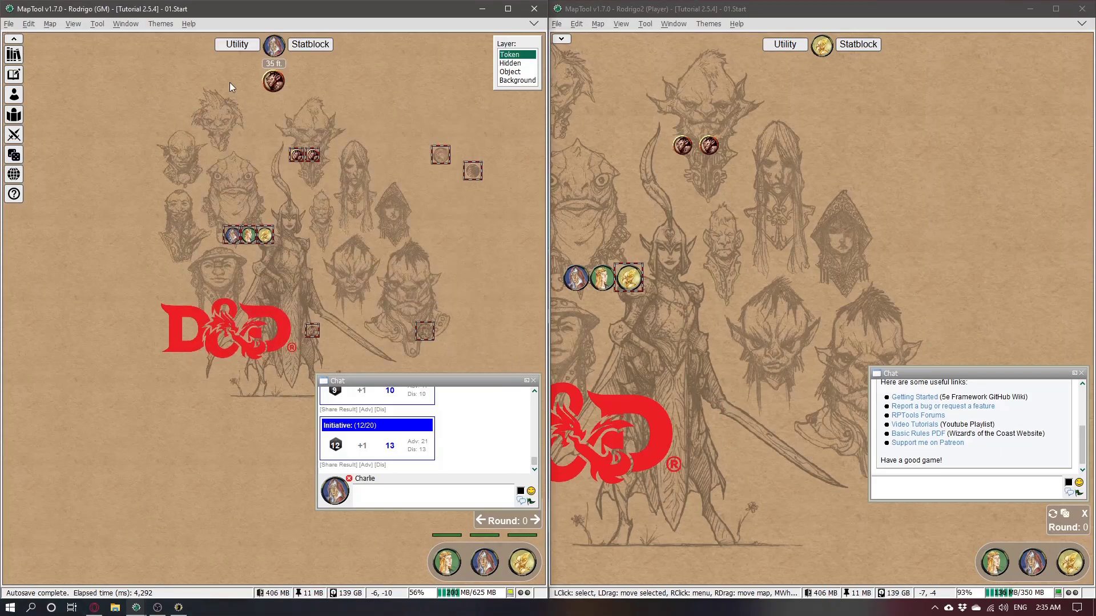
pyautogui.click(237, 44)
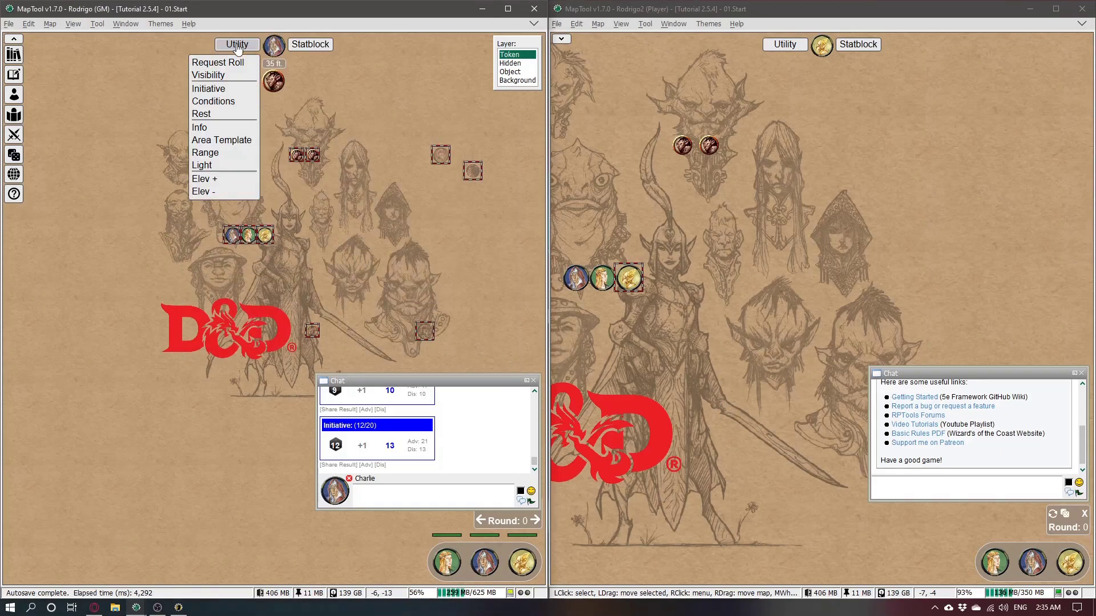
pyautogui.click(229, 90)
pyautogui.click(285, 122)
# Step: Select all the goblinoid tokens in the GM window, roll initiative for NPCs only and clear the selection
pyautogui.moveTo(292, 121); pyautogui.dragTo(495, 357)
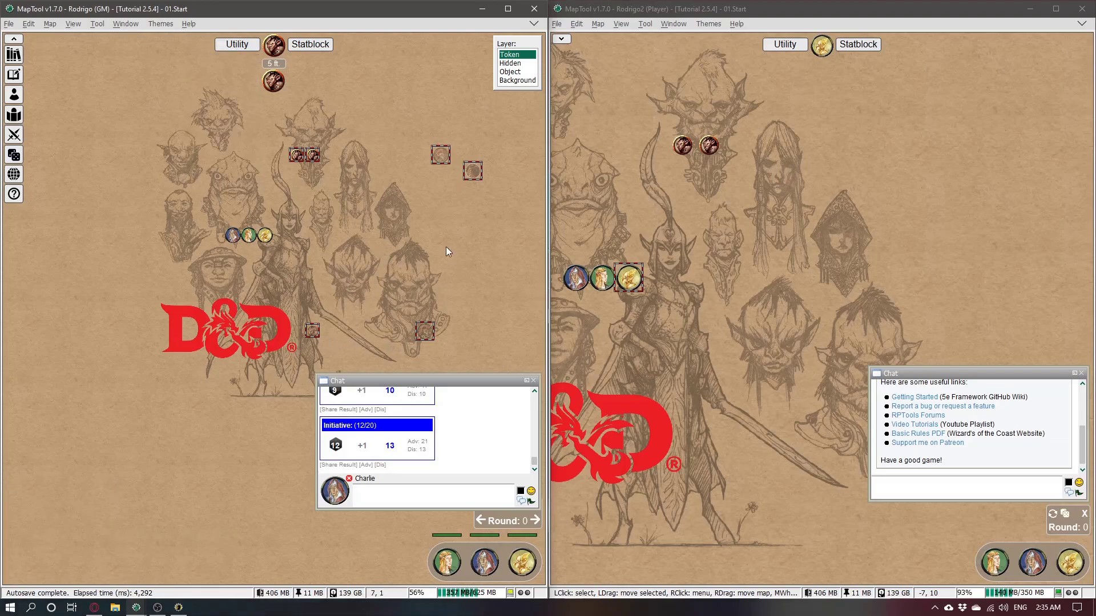
pyautogui.moveTo(236, 45)
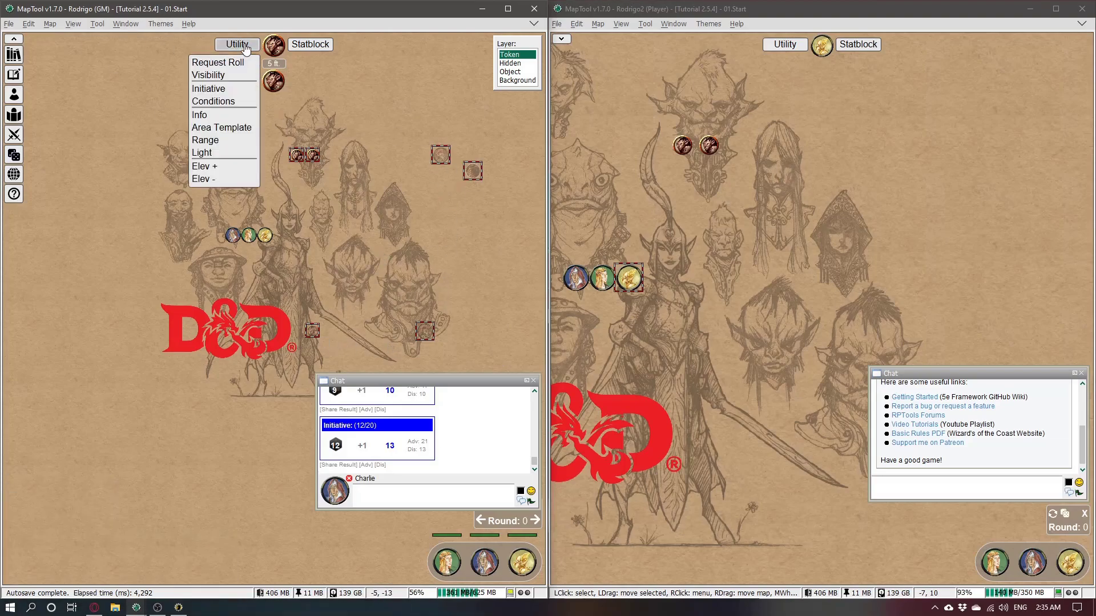
pyautogui.click(226, 90)
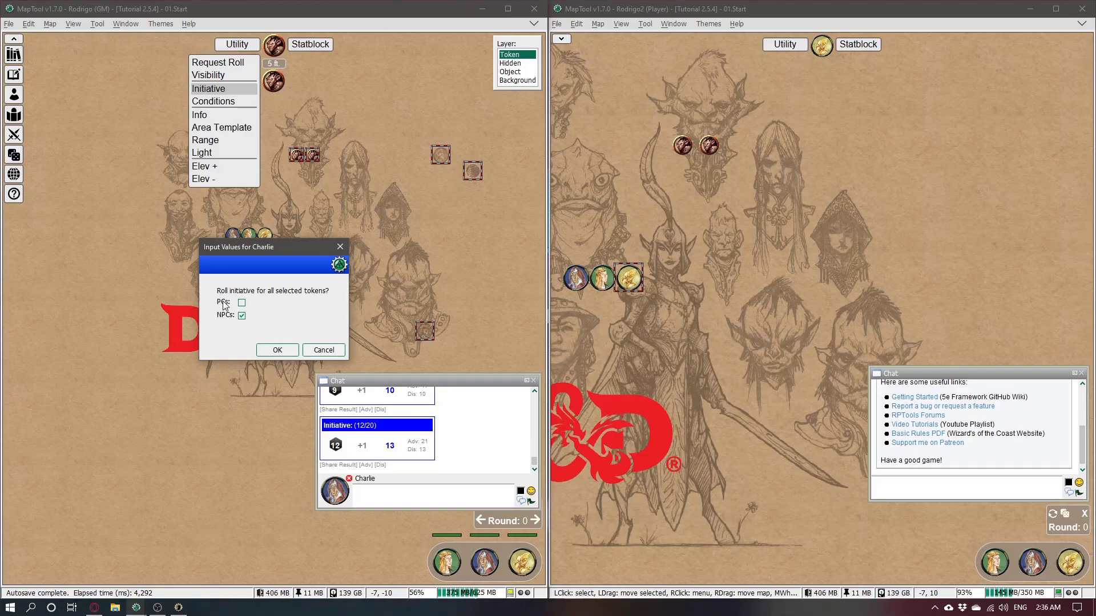
pyautogui.click(289, 354)
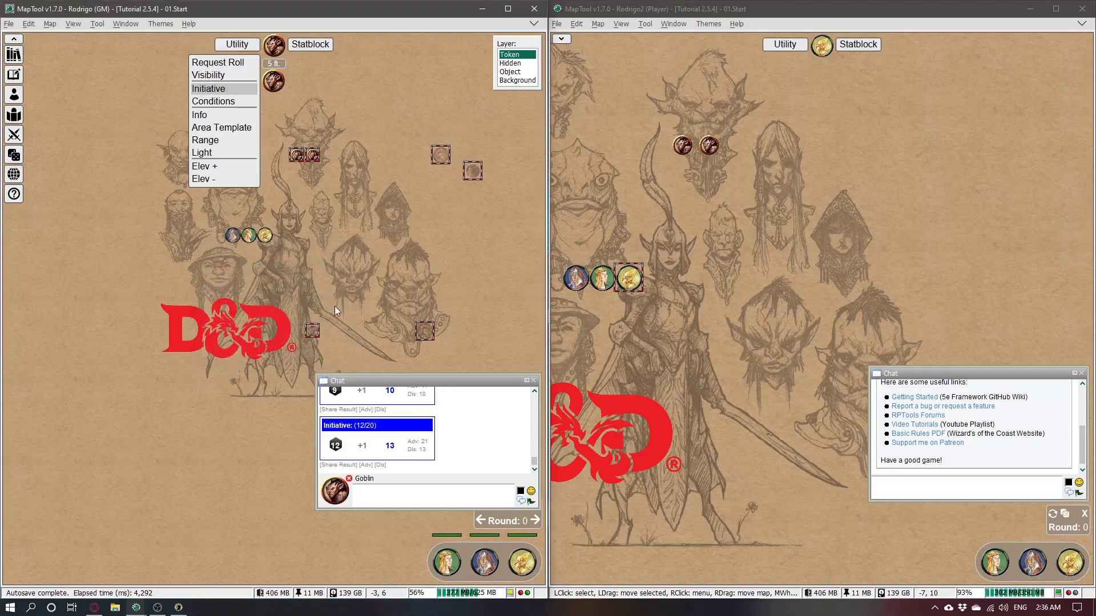
pyautogui.click(365, 271)
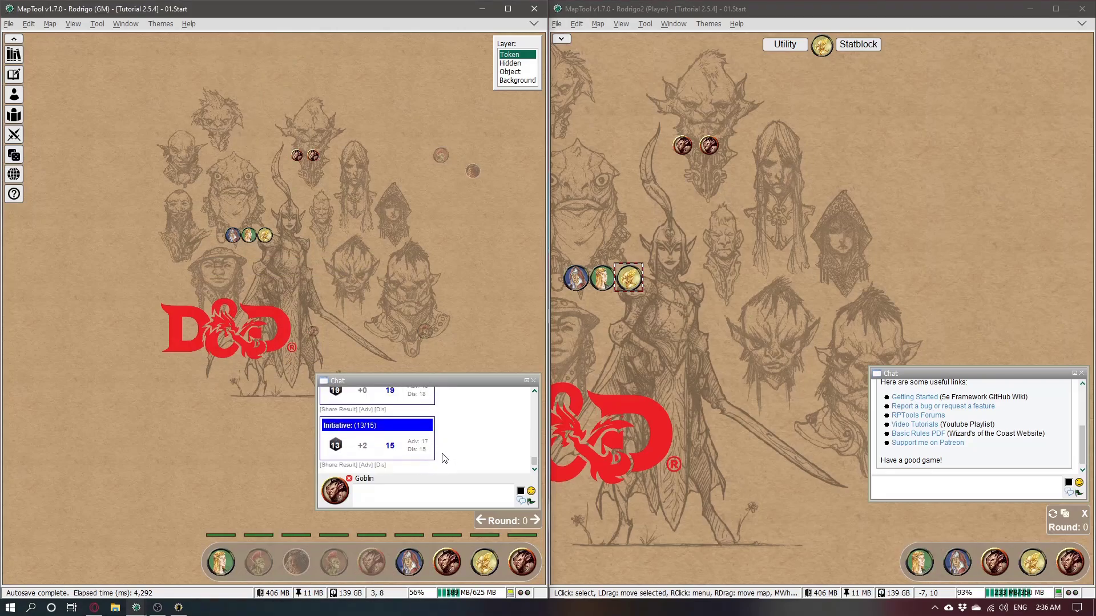
# Step: Advance the initiative tracker in the GM window to start round 1 with the first combatant's turn
pyautogui.scroll(-1, 987, 451)
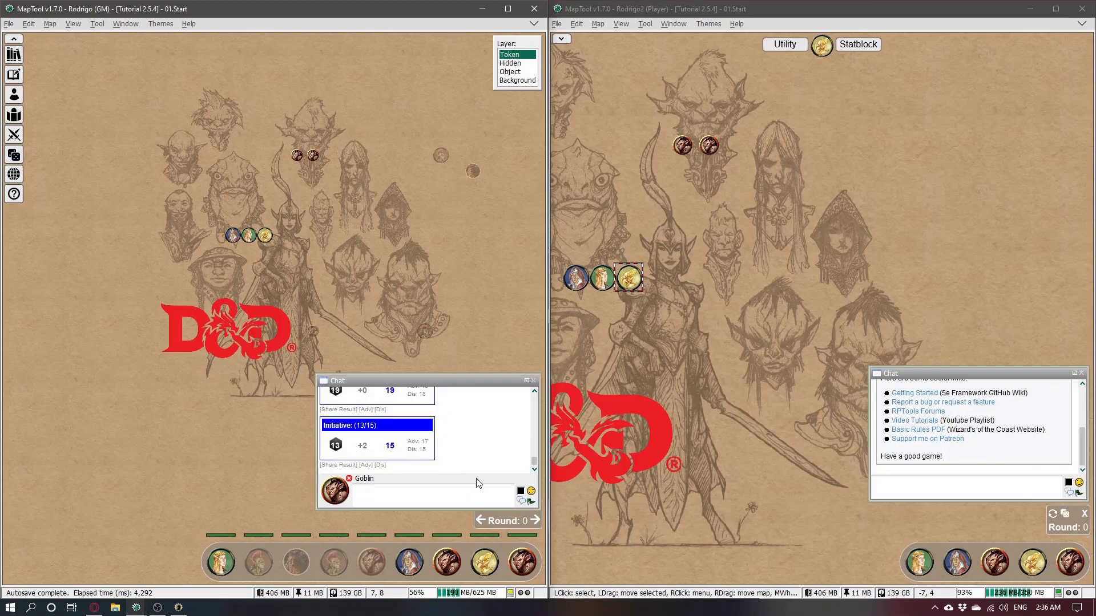
pyautogui.click(351, 271)
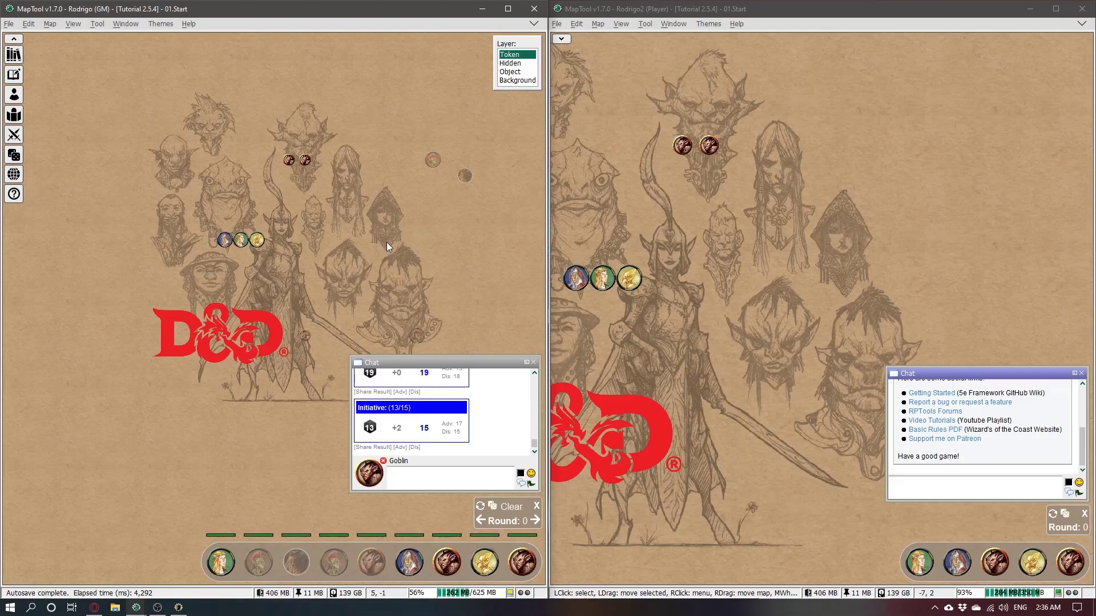
pyautogui.click(534, 521)
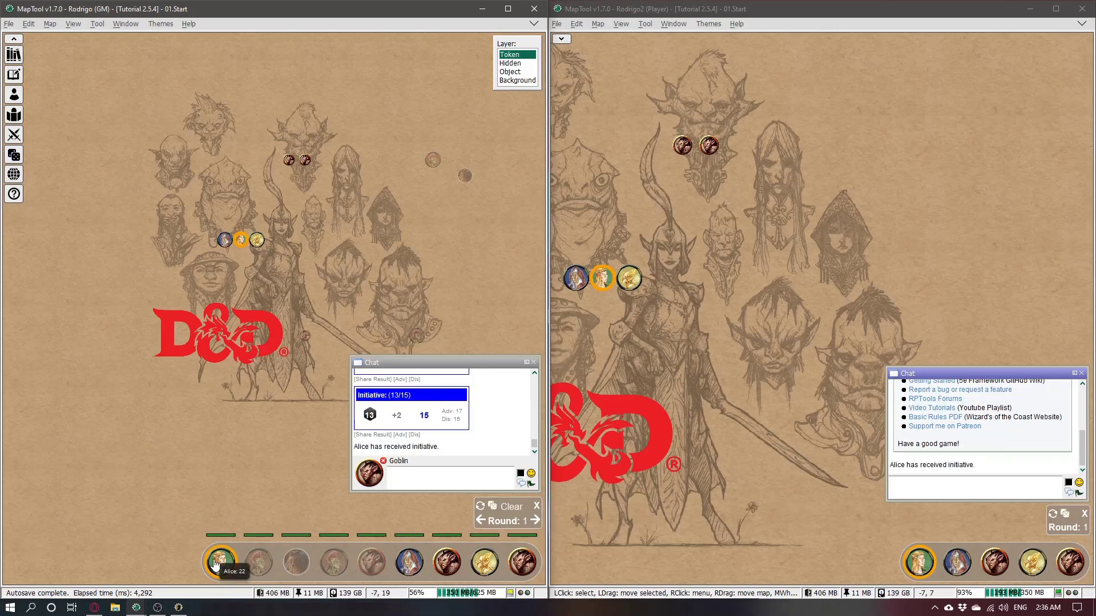
# Step: Open the statblocks of all three party characters in the player window and dock them together as tabs above the chat
pyautogui.click(607, 277)
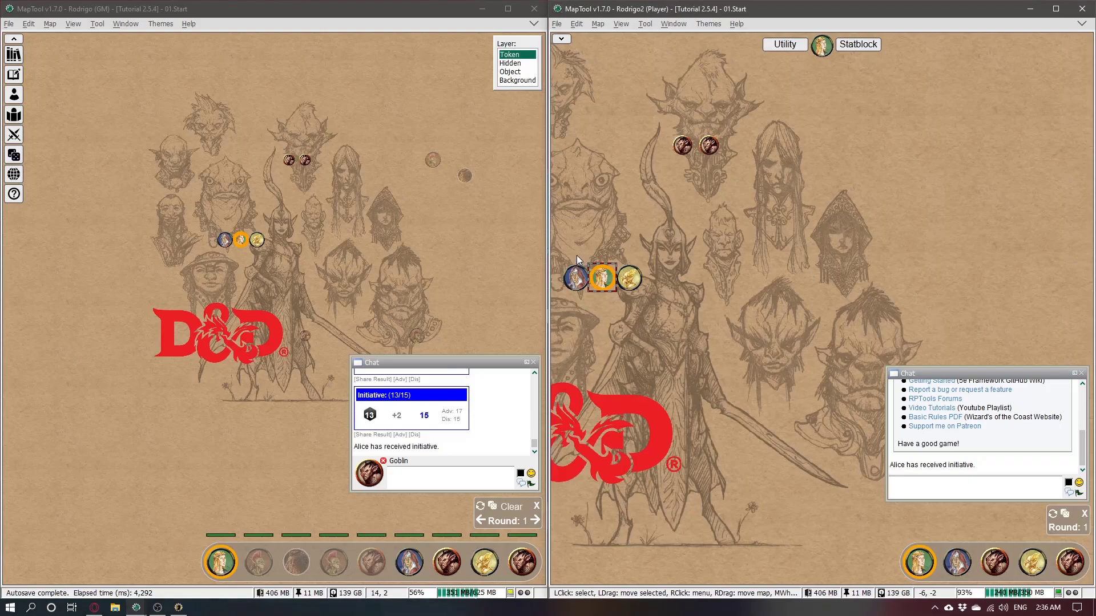
pyautogui.click(858, 44)
pyautogui.click(853, 54)
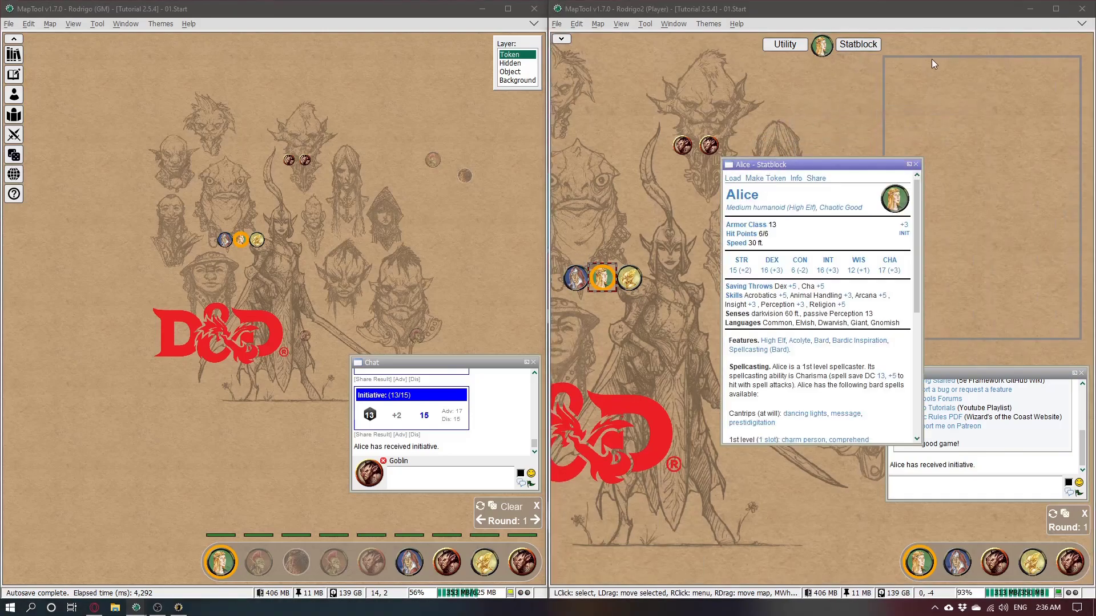
pyautogui.click(629, 278)
pyautogui.click(858, 44)
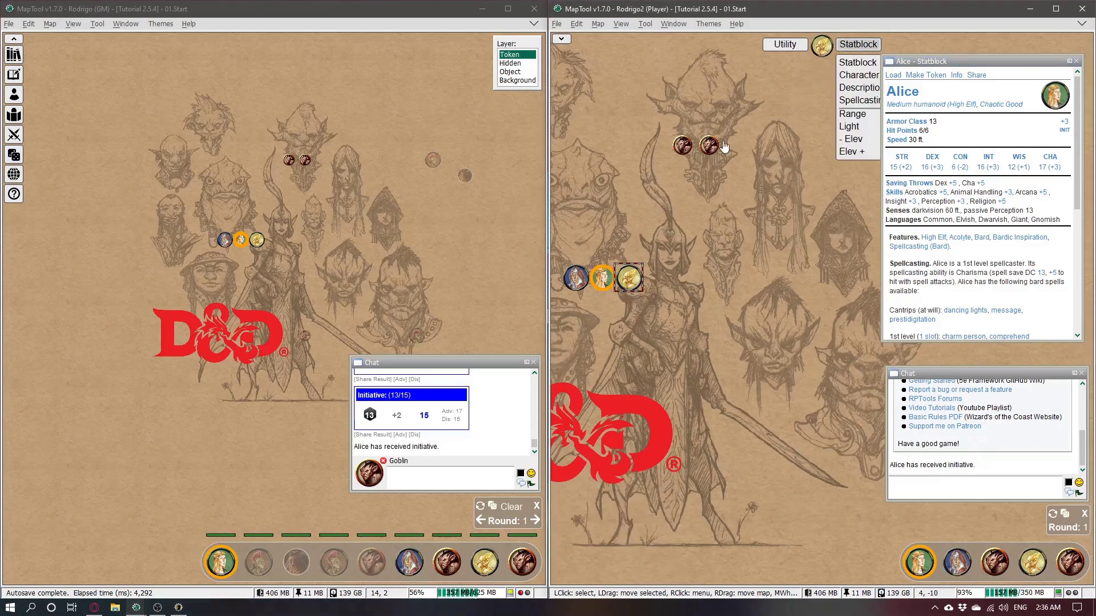
pyautogui.click(575, 277)
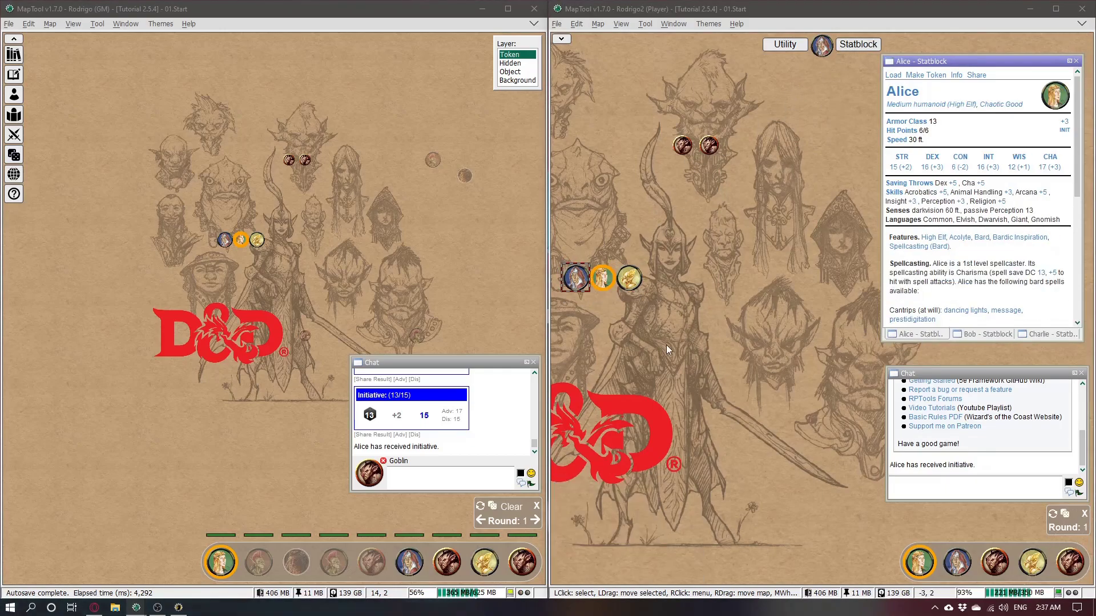
# Step: Examine the Dagger's weapon details from the actions in the bard's statblock and close them
pyautogui.scroll(-5, 944, 207)
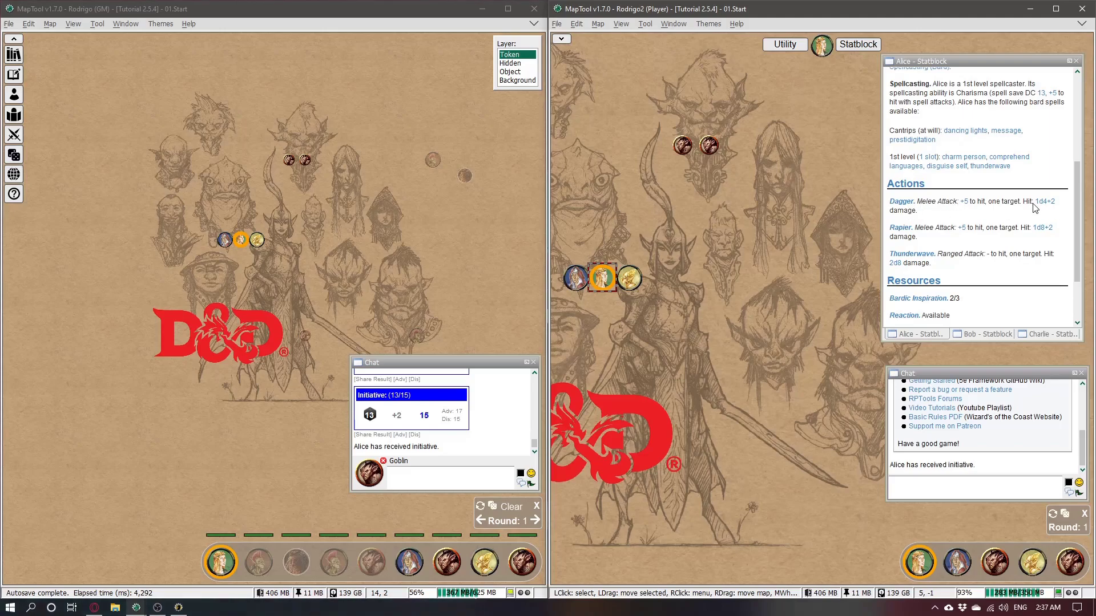
pyautogui.click(910, 202)
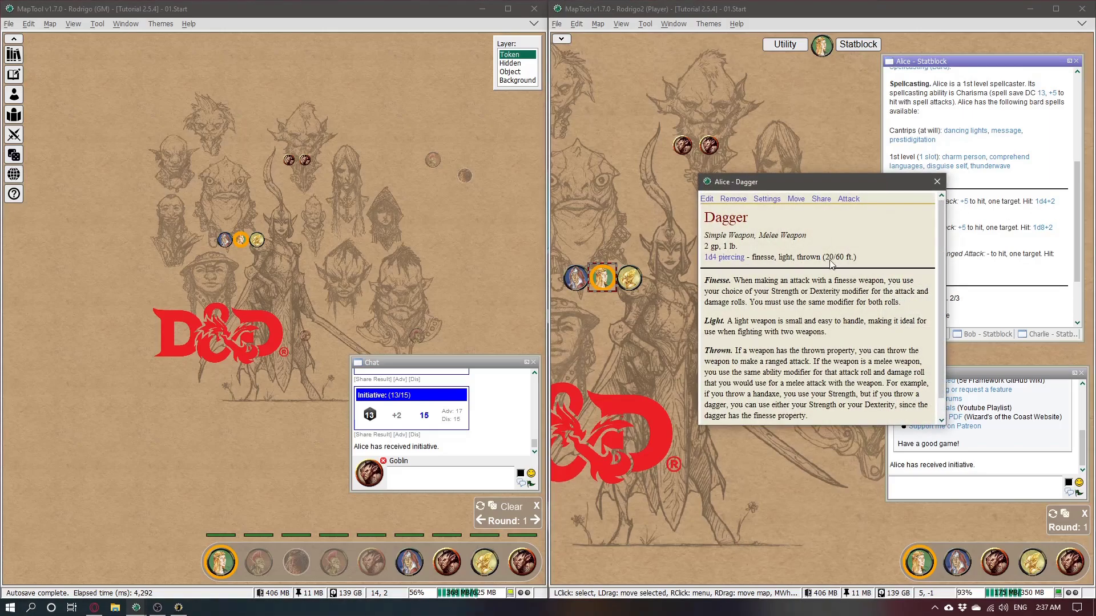
pyautogui.click(937, 182)
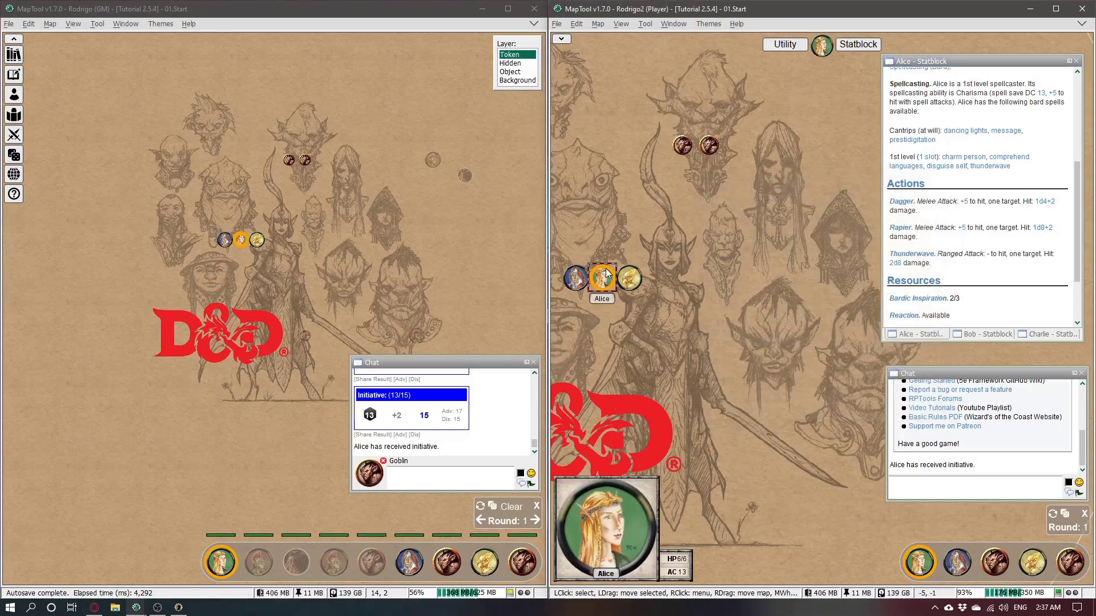
# Step: Move the bard's token to 20 ft from the nearer visible goblin and roll the Dagger attack from the statblock
pyautogui.moveTo(602, 295)
pyautogui.mouseDown()
pyautogui.moveTo(657, 174)
pyautogui.moveTo(690, 146)
pyautogui.moveTo(603, 278)
pyautogui.mouseUp()
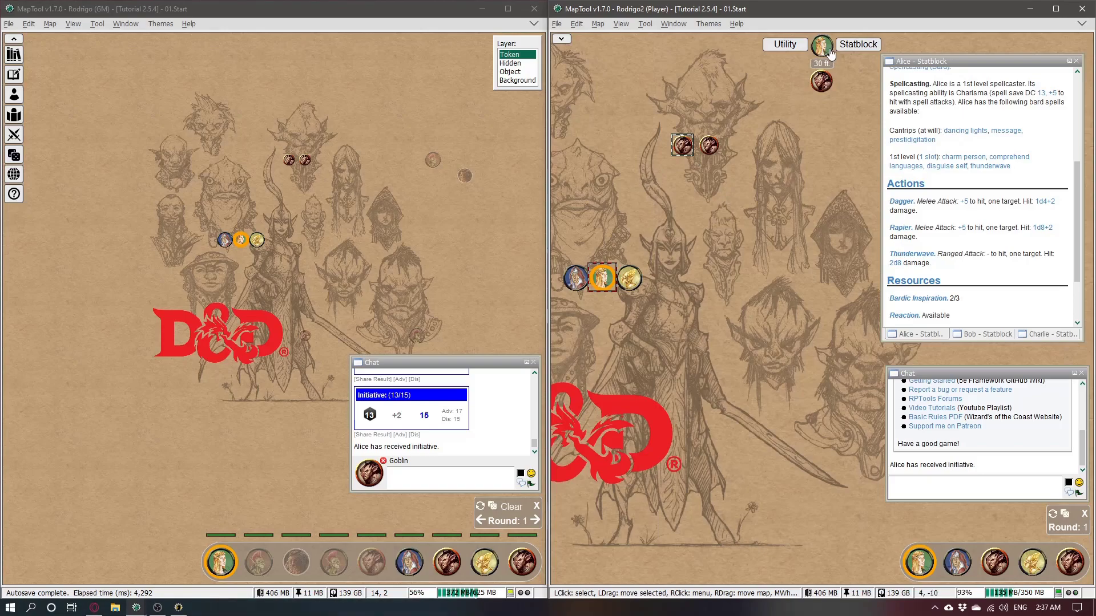
pyautogui.moveTo(602, 280); pyautogui.dragTo(630, 226)
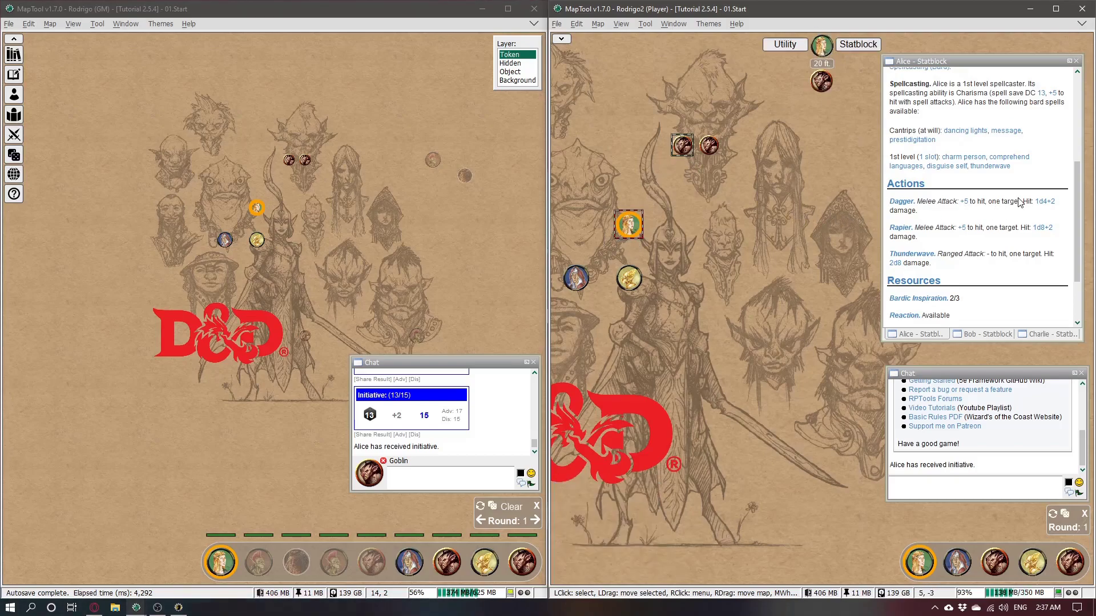
pyautogui.click(964, 202)
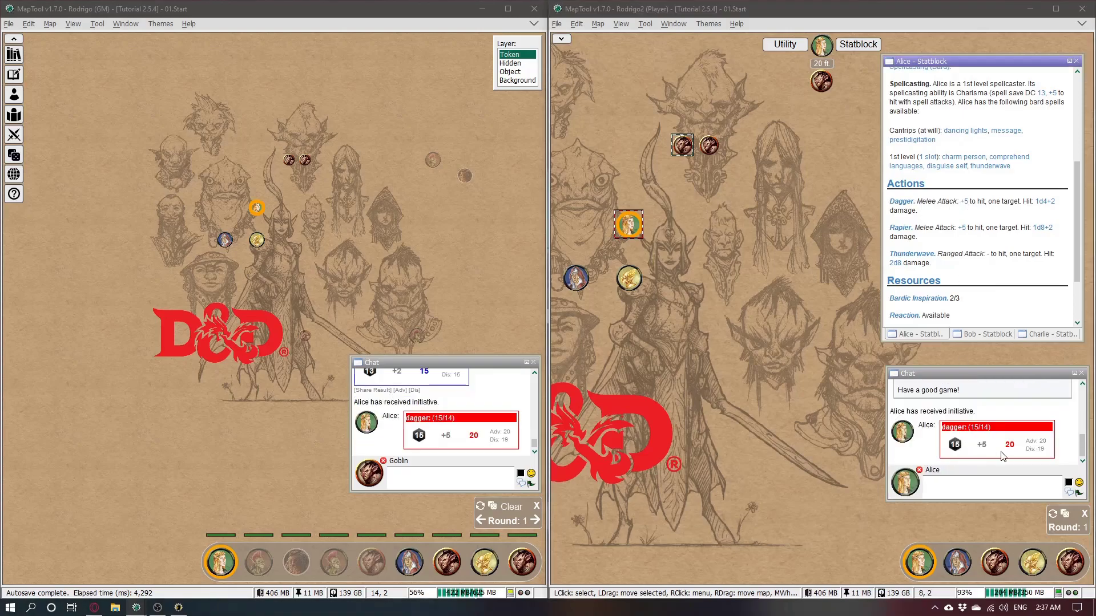
# Step: Check Goblin 2's armor class in the GM window and roll the bard's Dagger damage of 1d4+2 in the player window
pyautogui.scroll(5, 290, 159)
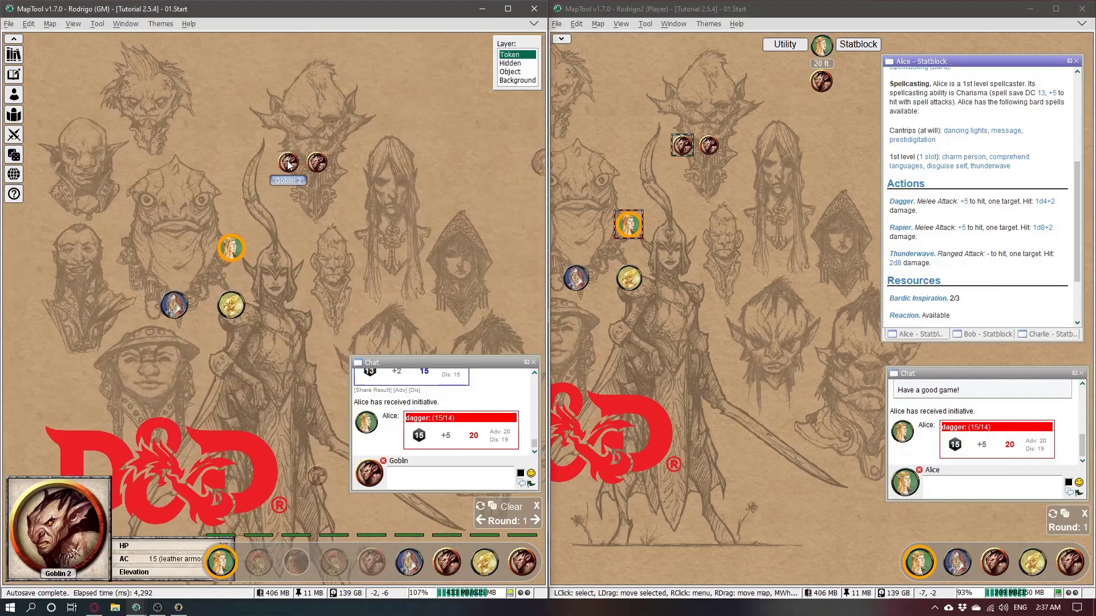
pyautogui.moveTo(283, 162)
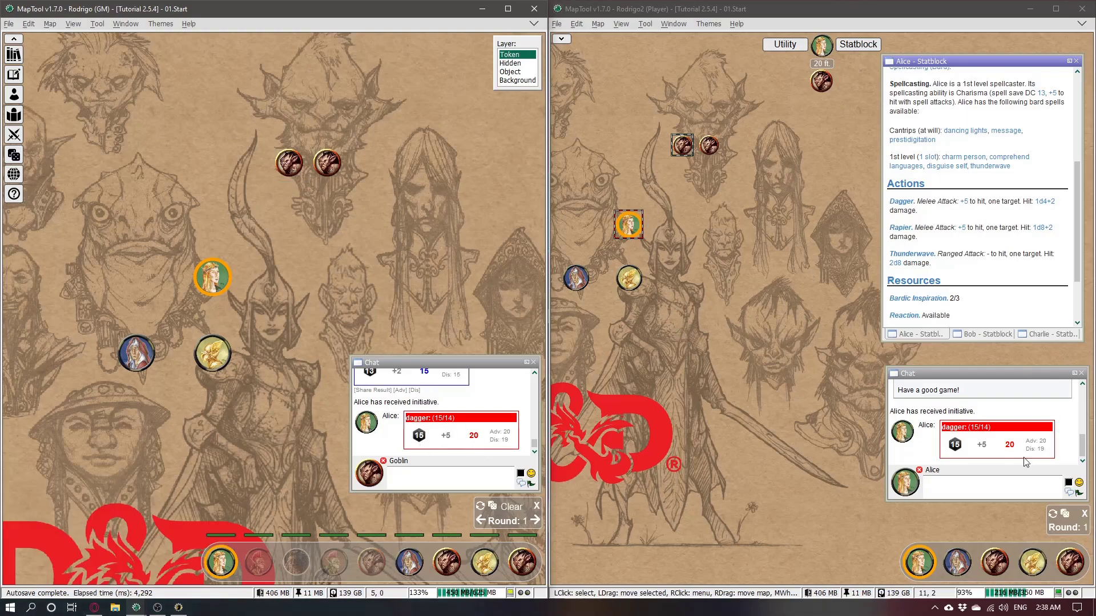
pyautogui.click(872, 266)
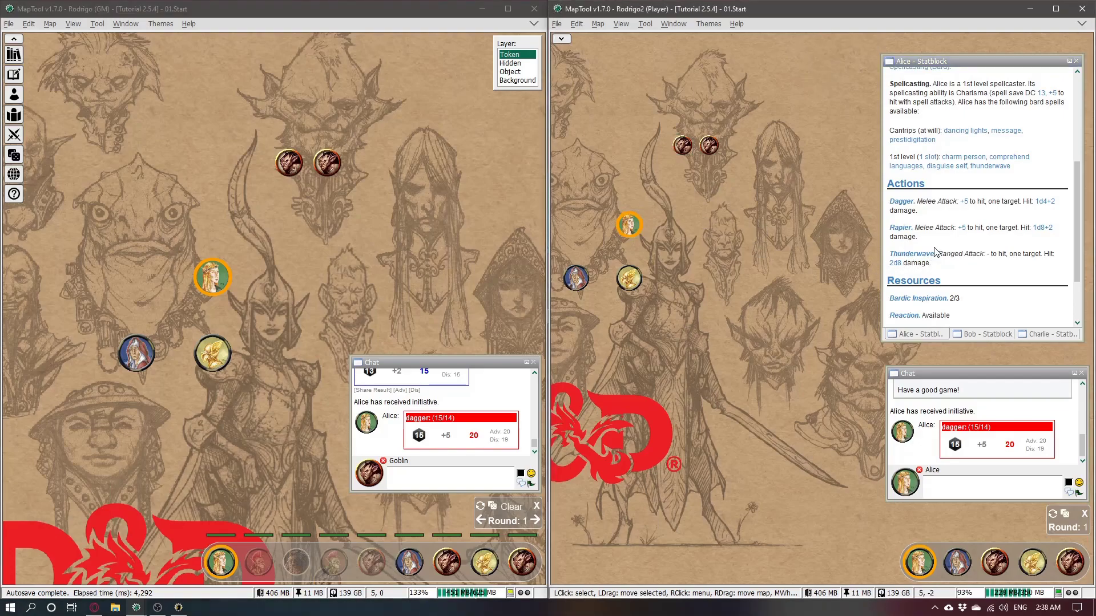
pyautogui.click(1048, 203)
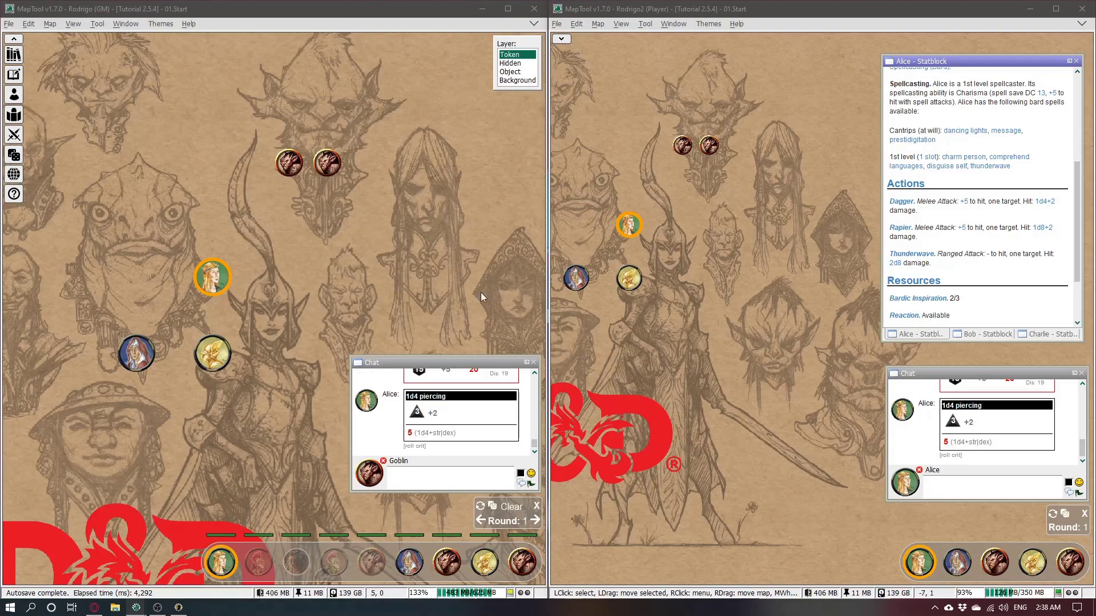
# Step: Apply the rolled 5 points as normal damage to Goblin 2 from the GM chat and inspect its health bar up close
pyautogui.click(294, 165)
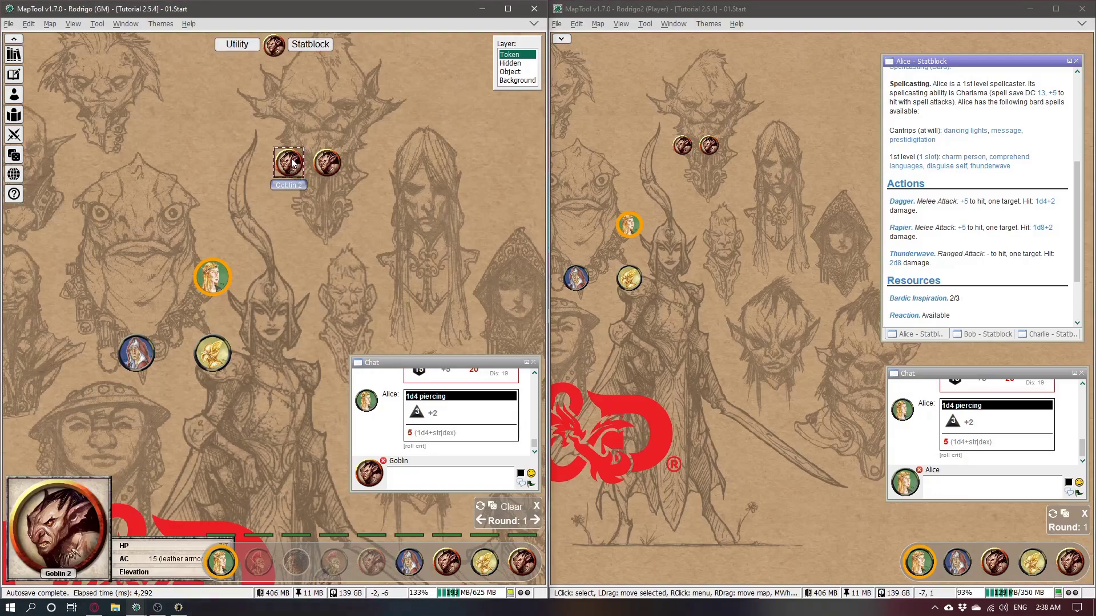
pyautogui.click(410, 433)
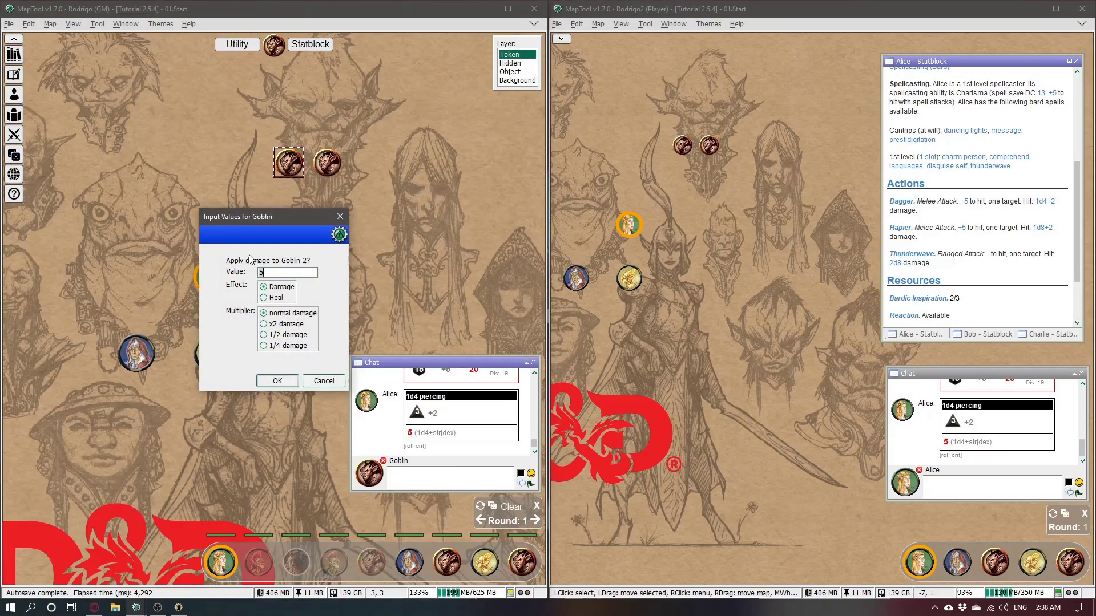
pyautogui.click(272, 383)
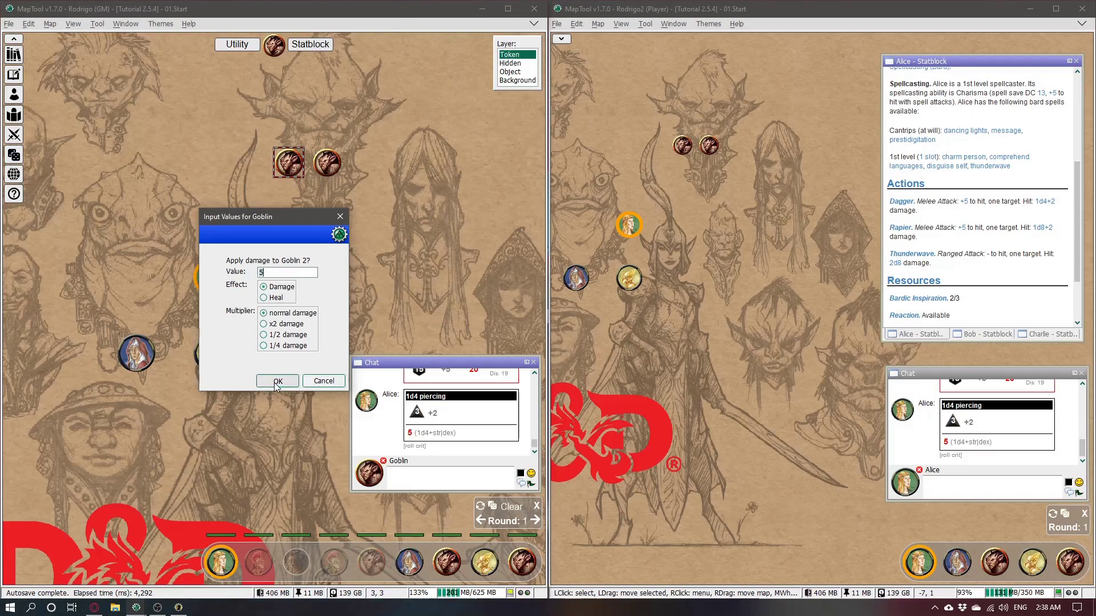
pyautogui.click(275, 381)
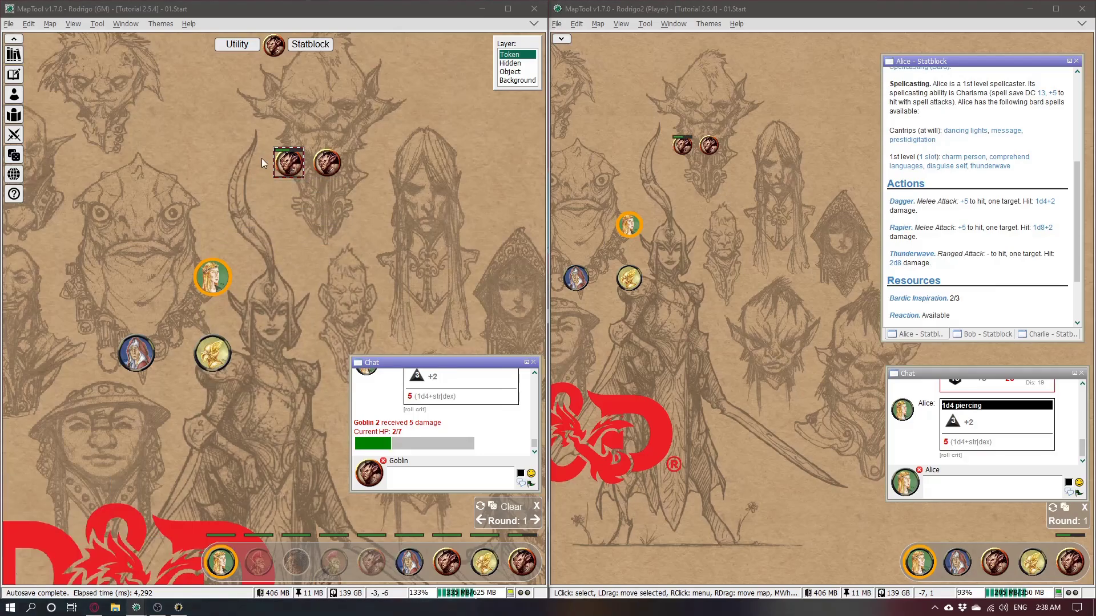
pyautogui.scroll(5, 287, 140)
pyautogui.scroll(2, 287, 130)
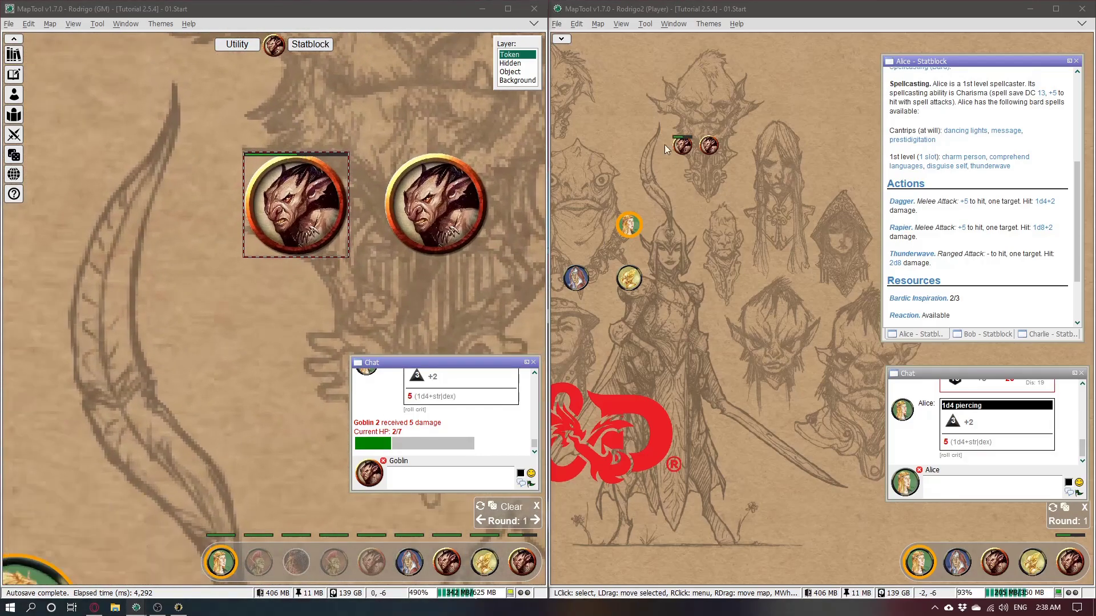
# Step: Examine the wounded goblin's health bar up close in the player window and compare its damage report between the GM and player chats
pyautogui.scroll(7, 701, 147)
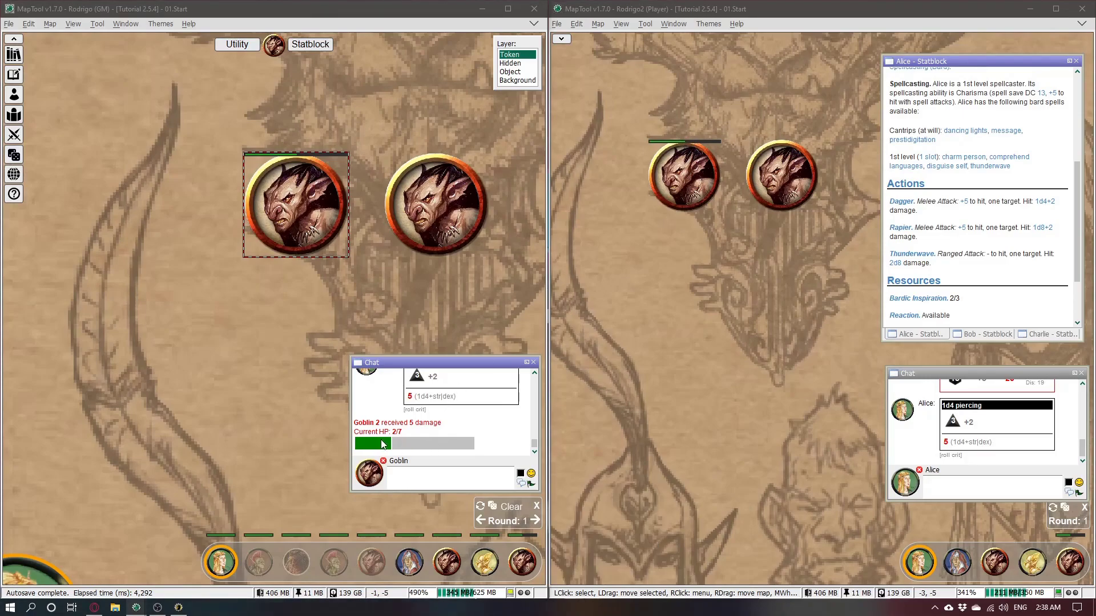
pyautogui.scroll(-15, 379, 263)
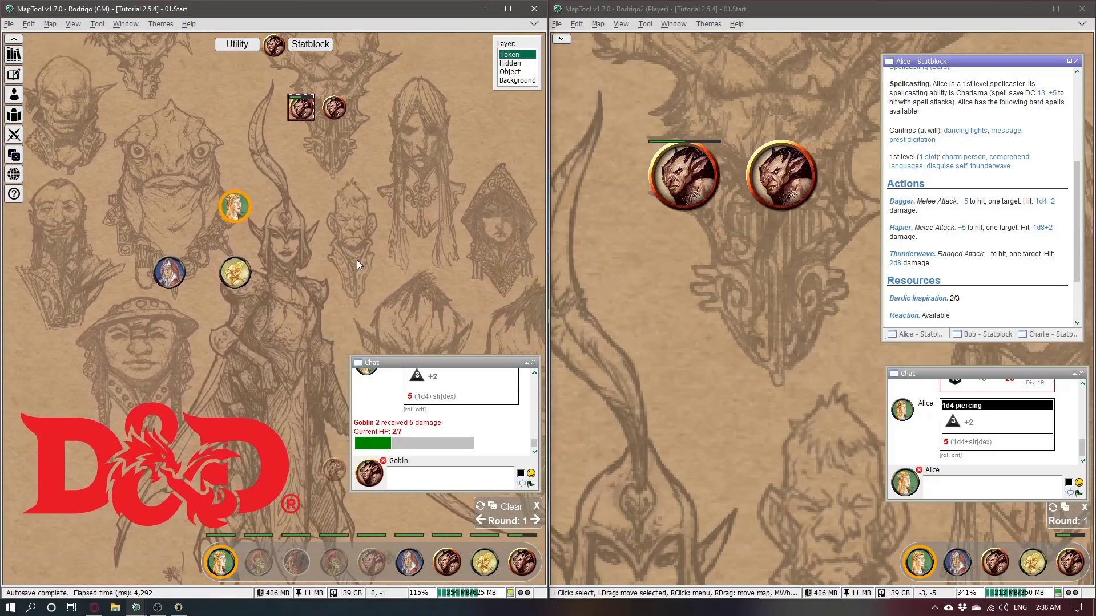
pyautogui.scroll(-10, 600, 168)
pyautogui.click(721, 286)
pyautogui.scroll(-4, 722, 286)
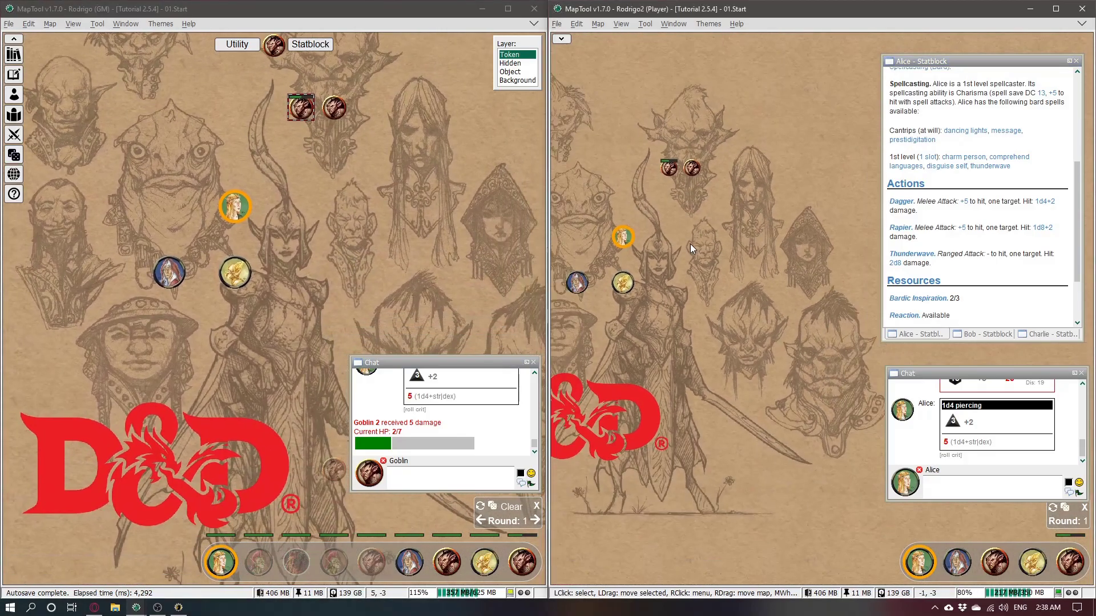
pyautogui.scroll(2, 722, 285)
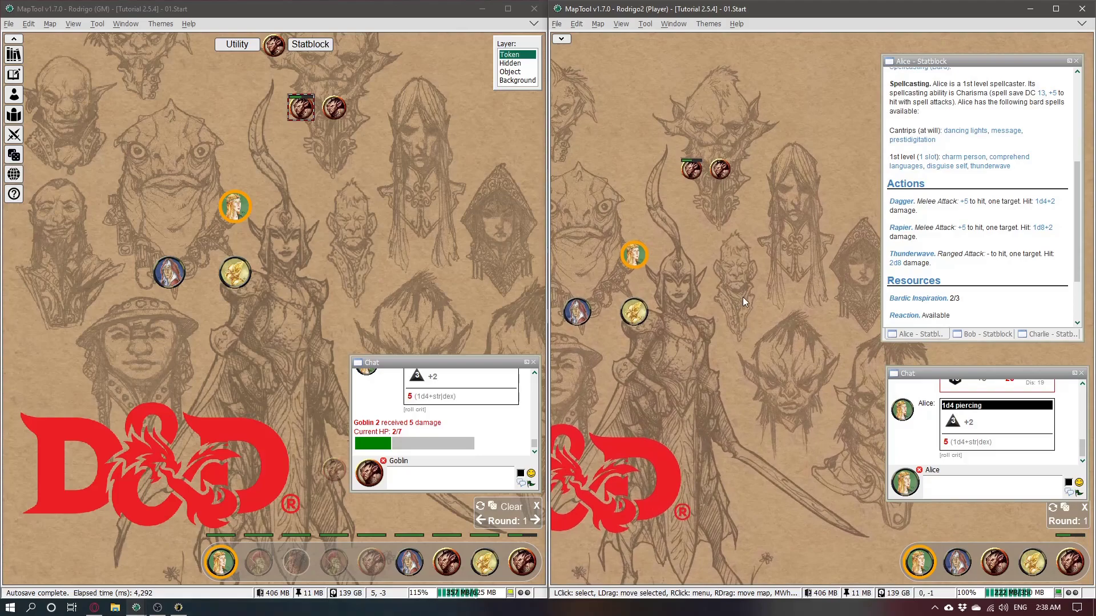
pyautogui.click(342, 217)
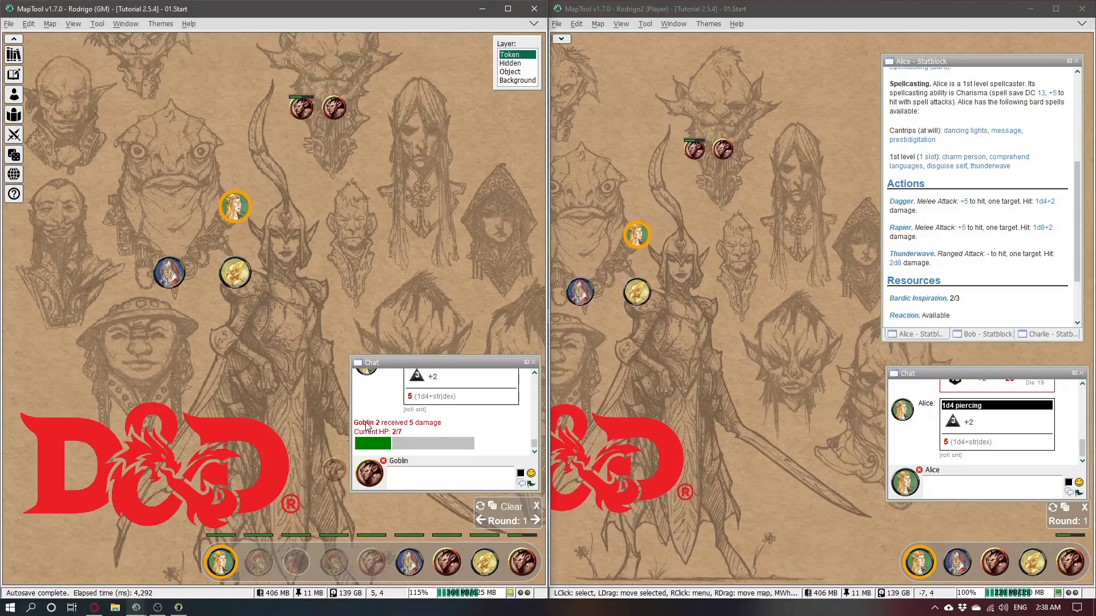
pyautogui.moveTo(366, 426); pyautogui.dragTo(443, 441)
pyautogui.click(478, 429)
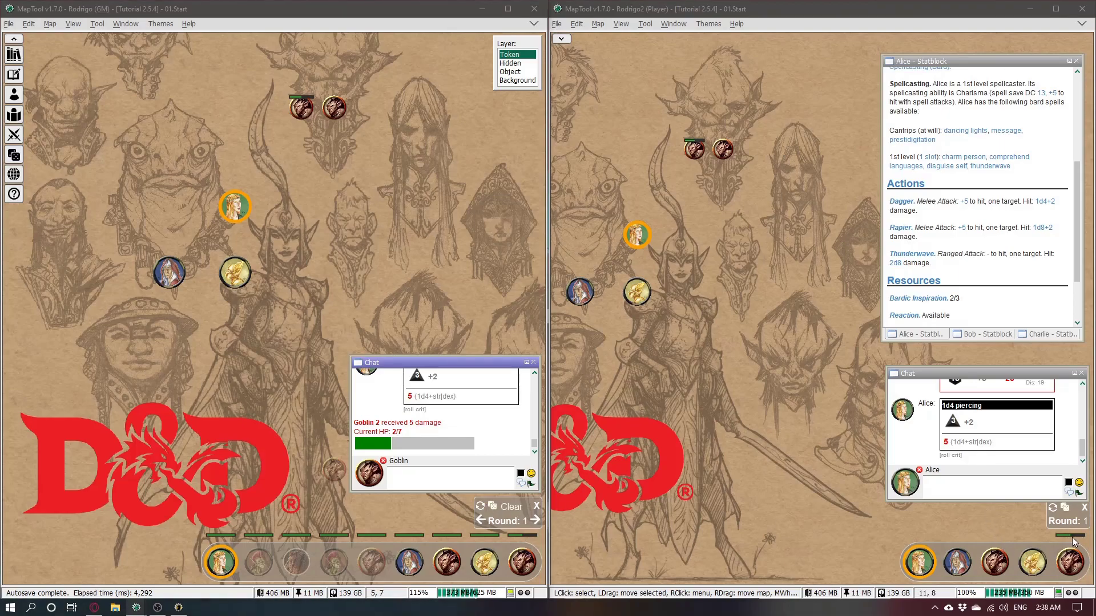
pyautogui.click(381, 266)
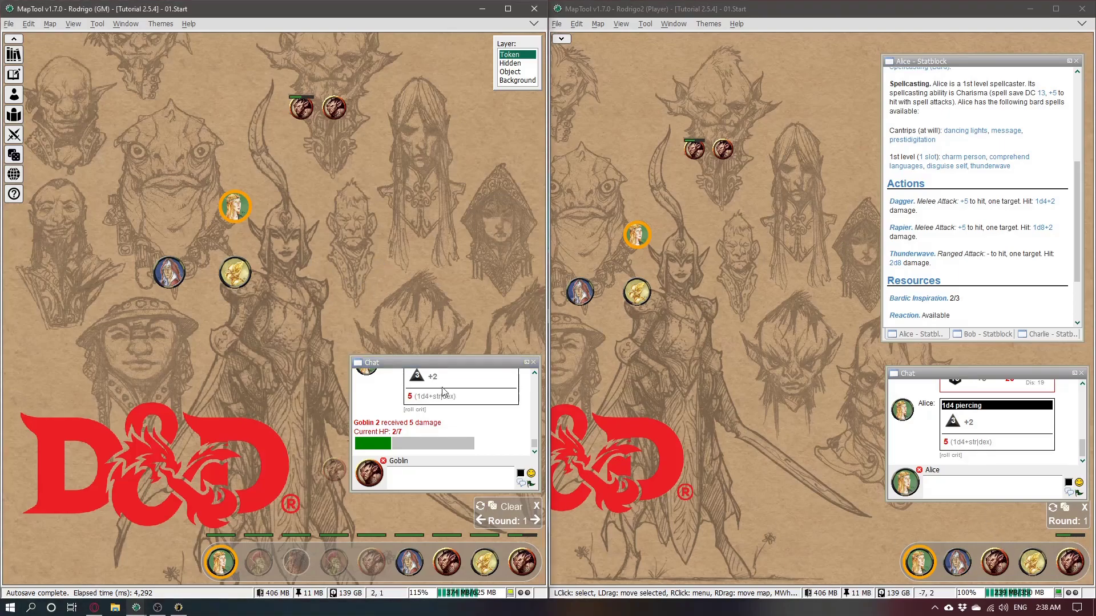
pyautogui.click(685, 376)
# Step: Advance the initiative to the next combatant's turn in the GM window and center the map on the hidden hobgoblin's token
pyautogui.click(535, 521)
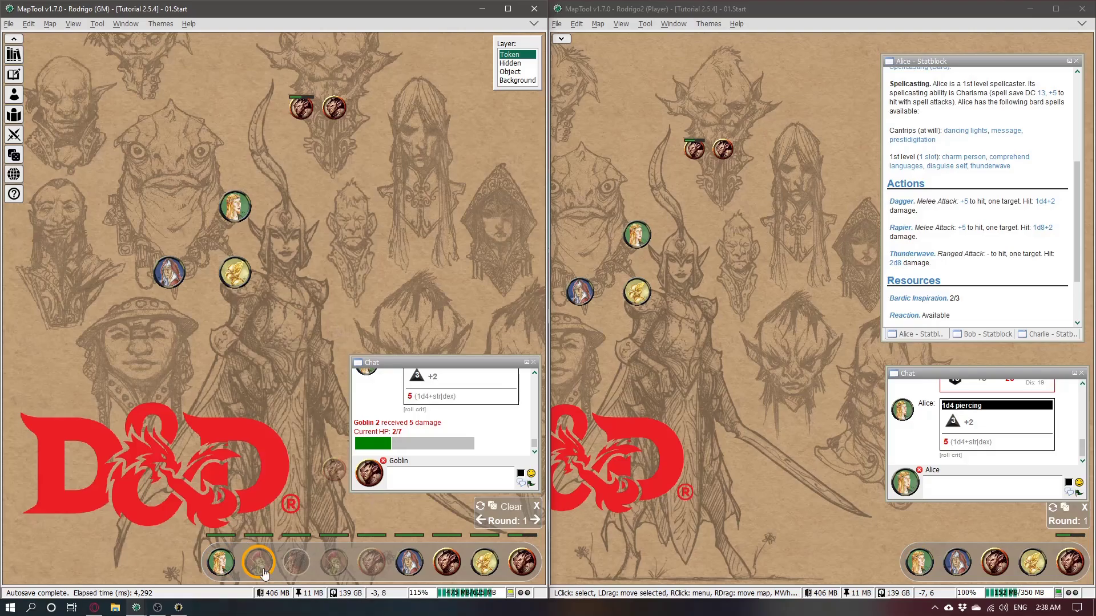
pyautogui.scroll(-5, 657, 180)
pyautogui.scroll(4, 430, 190)
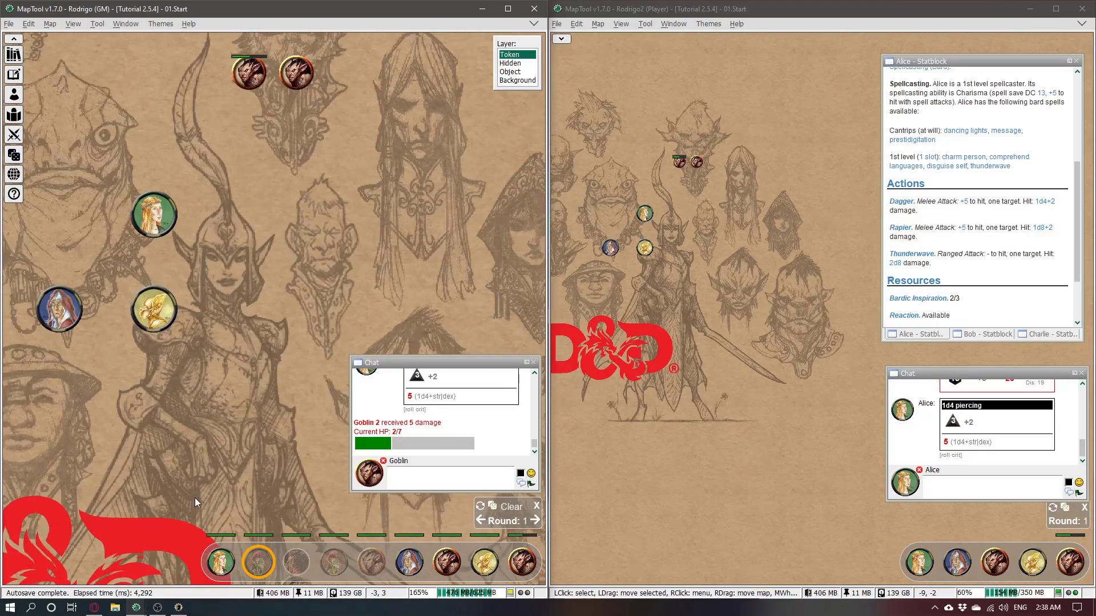
pyautogui.doubleClick(260, 562)
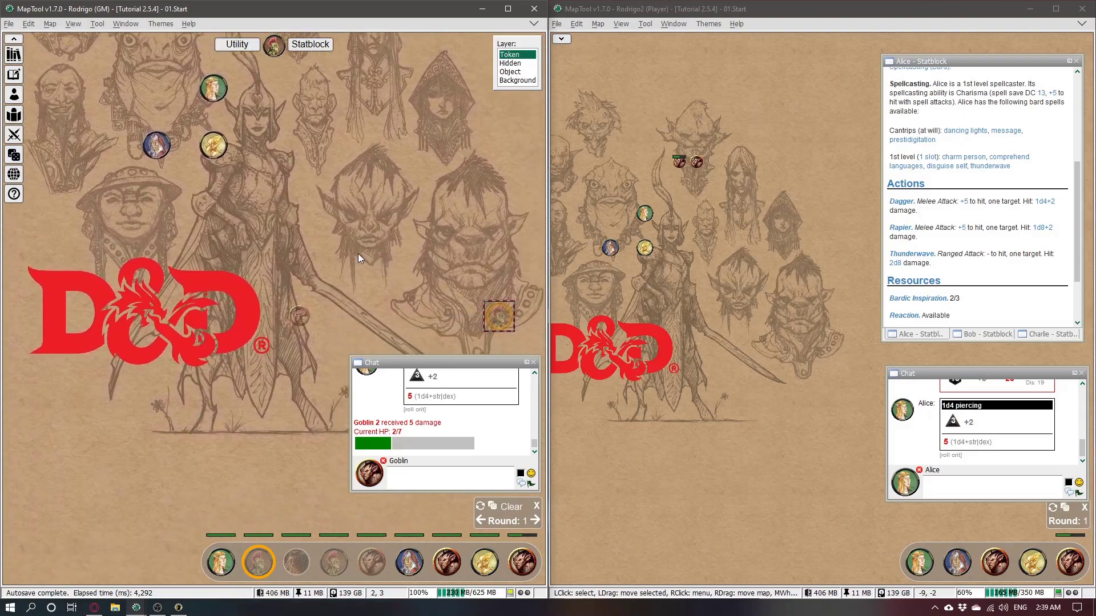
# Step: Move the hidden hobgoblin's token closer to the party and make it visible to the players
pyautogui.moveTo(460, 298); pyautogui.dragTo(326, 230)
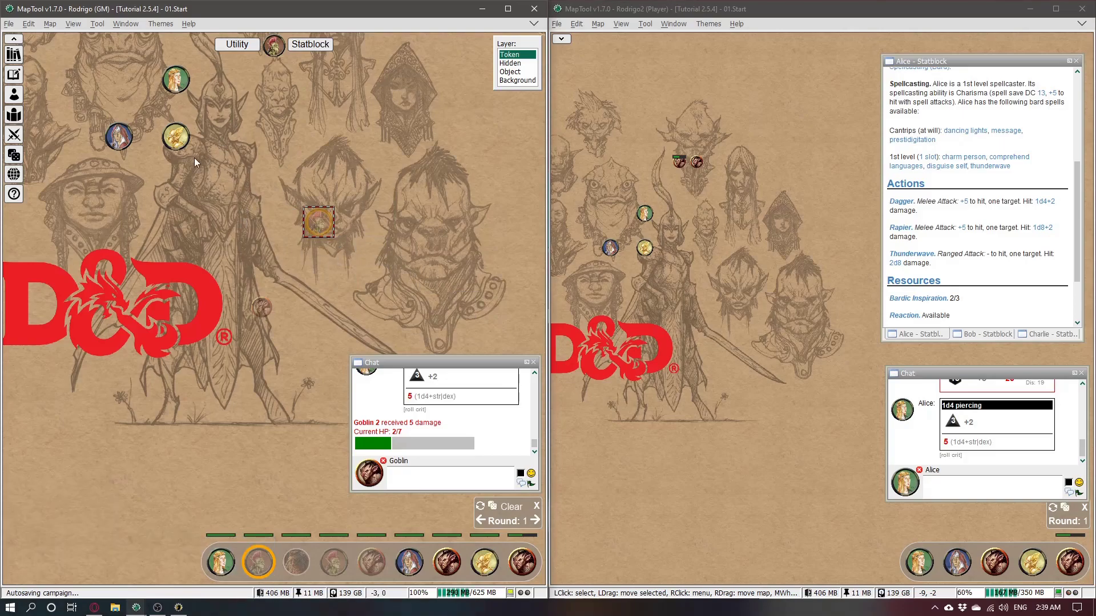
pyautogui.moveTo(327, 215)
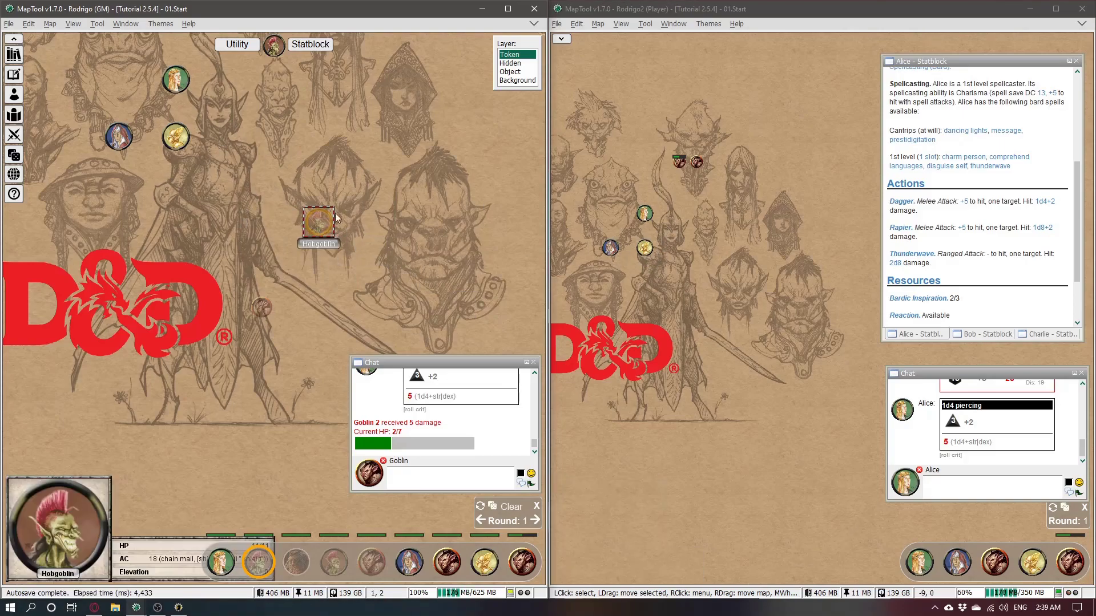
pyautogui.click(237, 44)
pyautogui.click(208, 74)
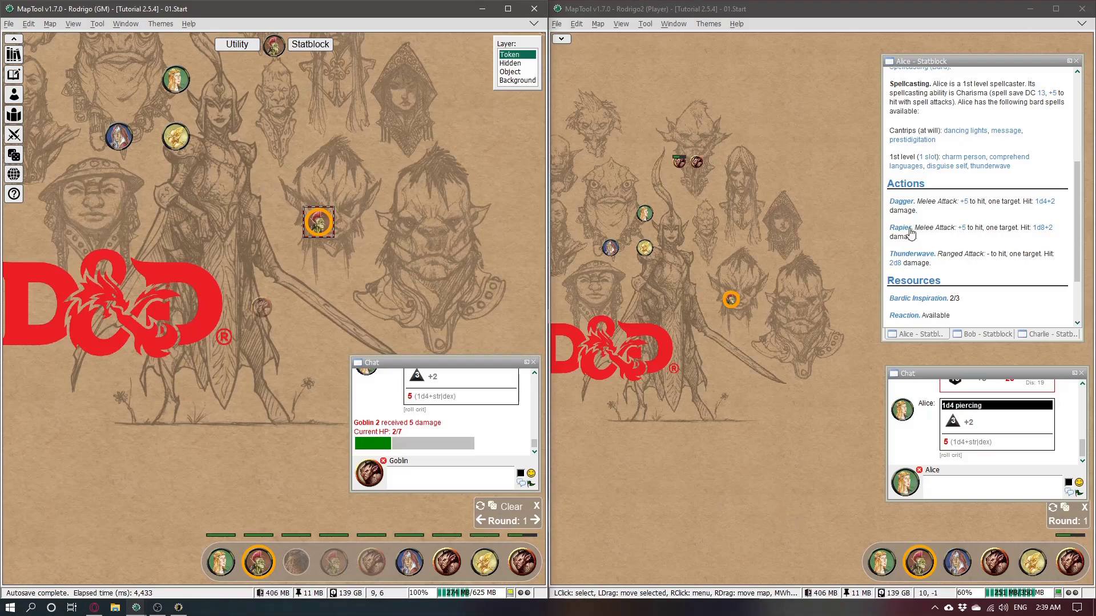
# Step: Open the Hobgoblin's statblock, place it clear of the chat, and roll the Longbow attack with +3 to hit
pyautogui.click(308, 44)
pyautogui.click(323, 57)
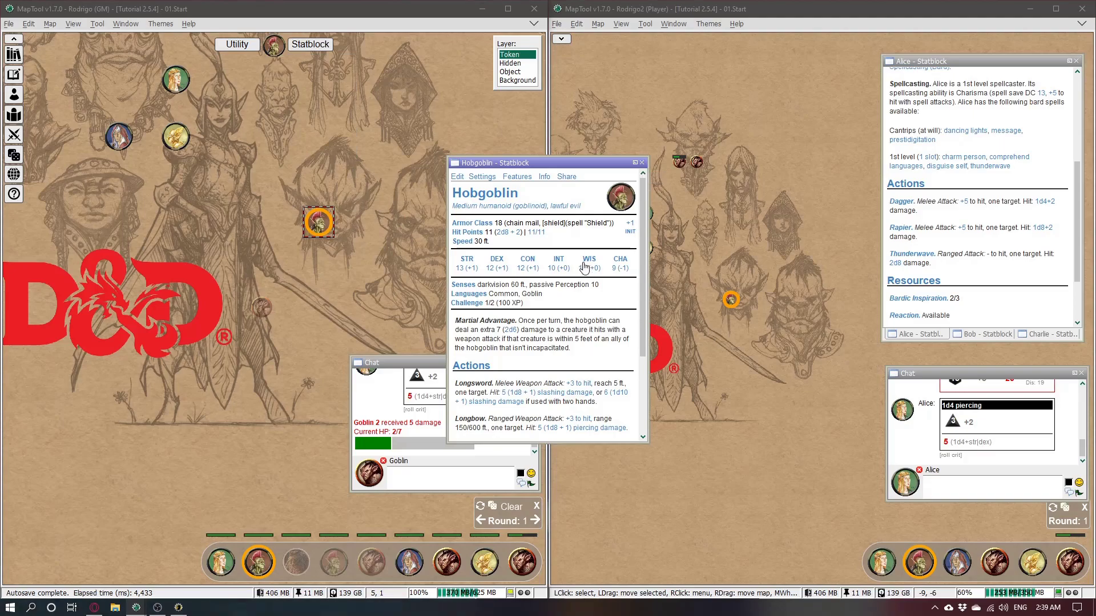
pyautogui.scroll(-4, 543, 265)
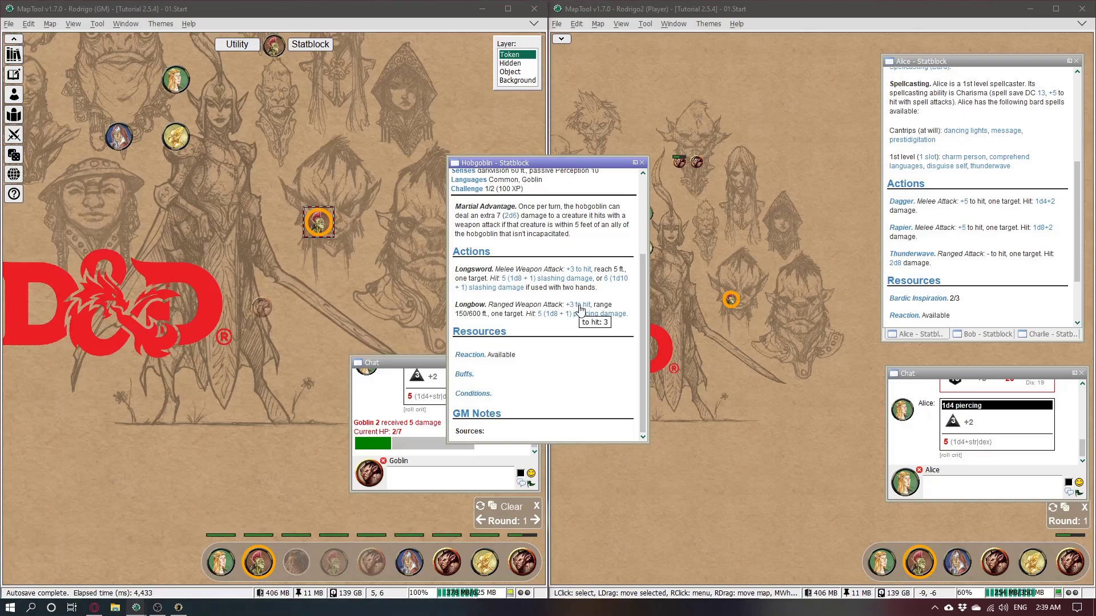
pyautogui.moveTo(529, 167); pyautogui.dragTo(412, 84)
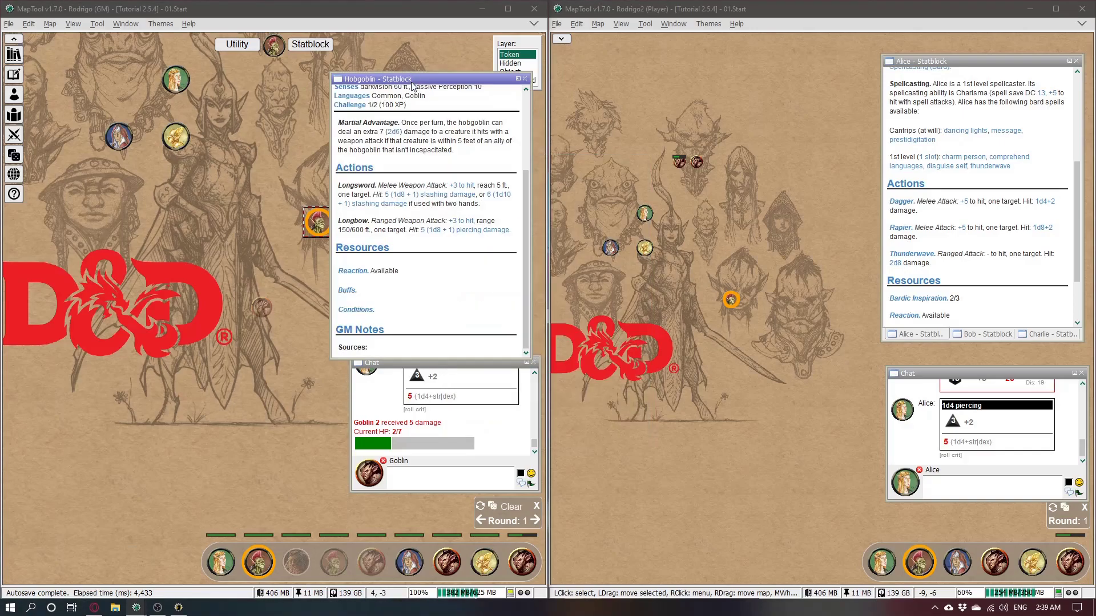
pyautogui.click(462, 230)
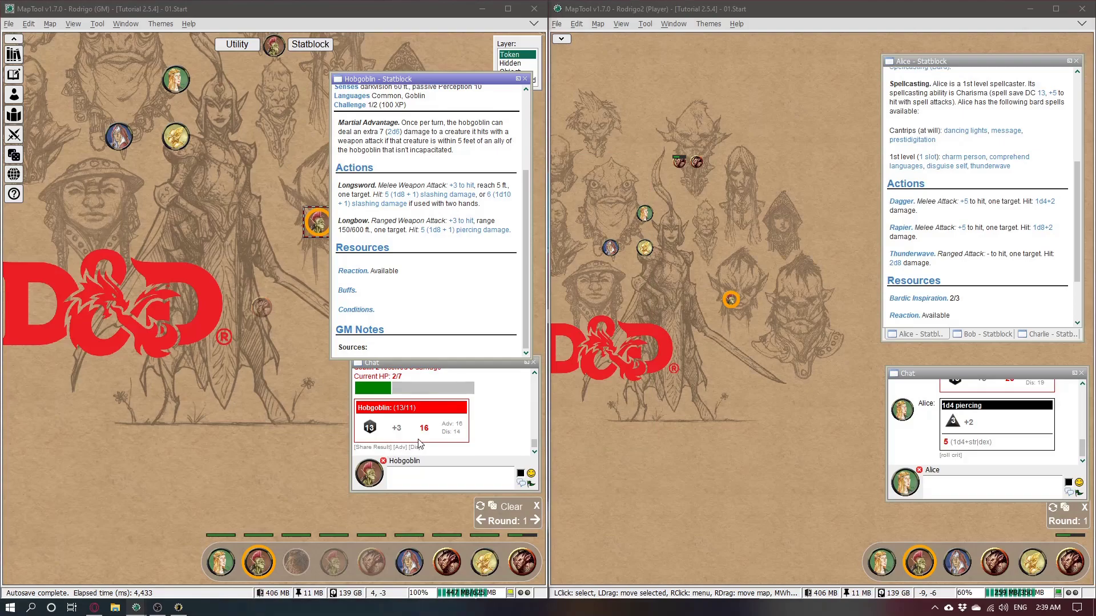
# Step: Check the armor class of the gold player token below the bard and roll the Longbow's 1d8+1 piercing damage
pyautogui.click(176, 137)
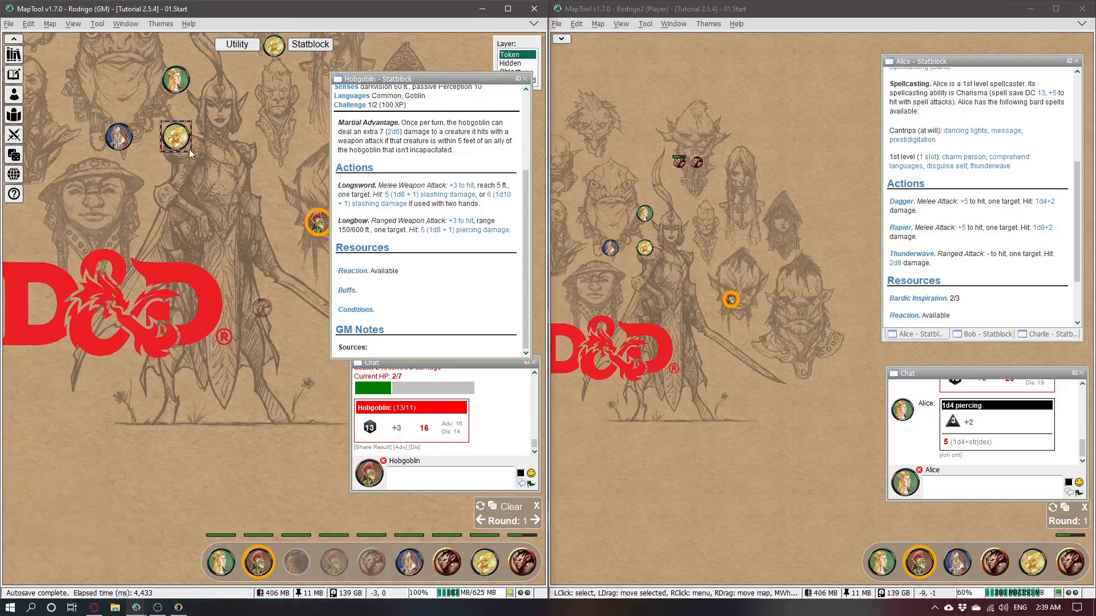
pyautogui.moveTo(183, 140)
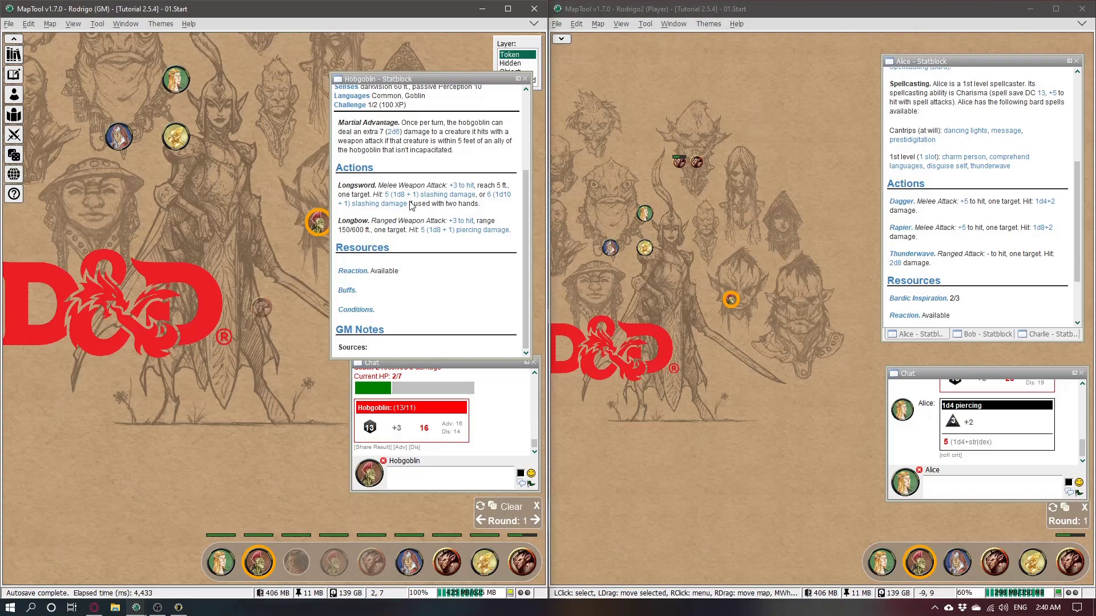
pyautogui.click(463, 230)
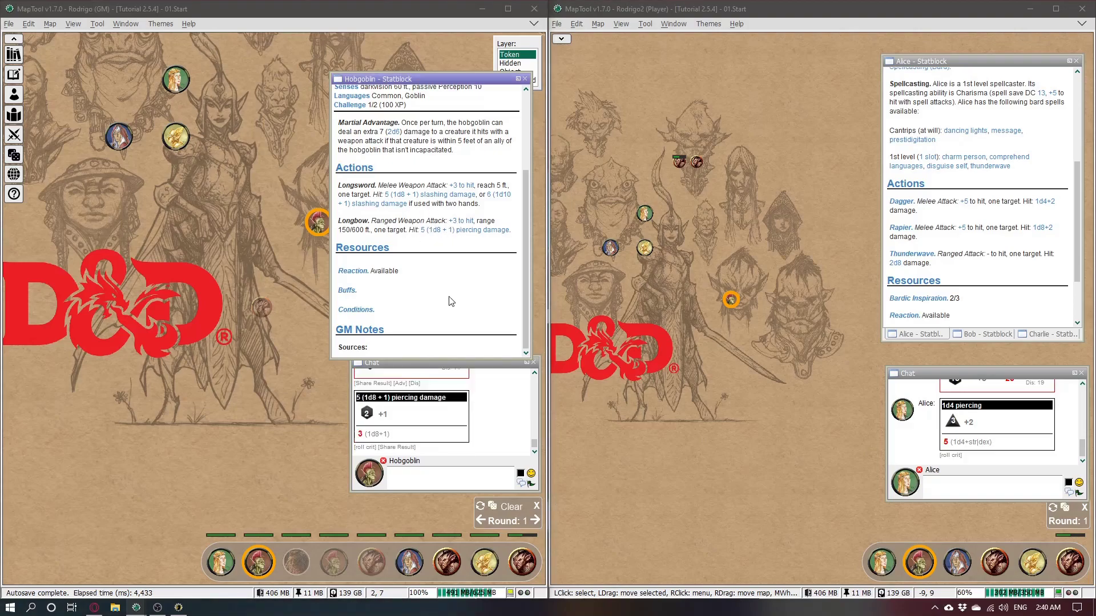
# Step: Share the Longbow damage result of 3 with the players' chat, with the gold player token selected
pyautogui.moveTo(225, 184); pyautogui.dragTo(161, 121)
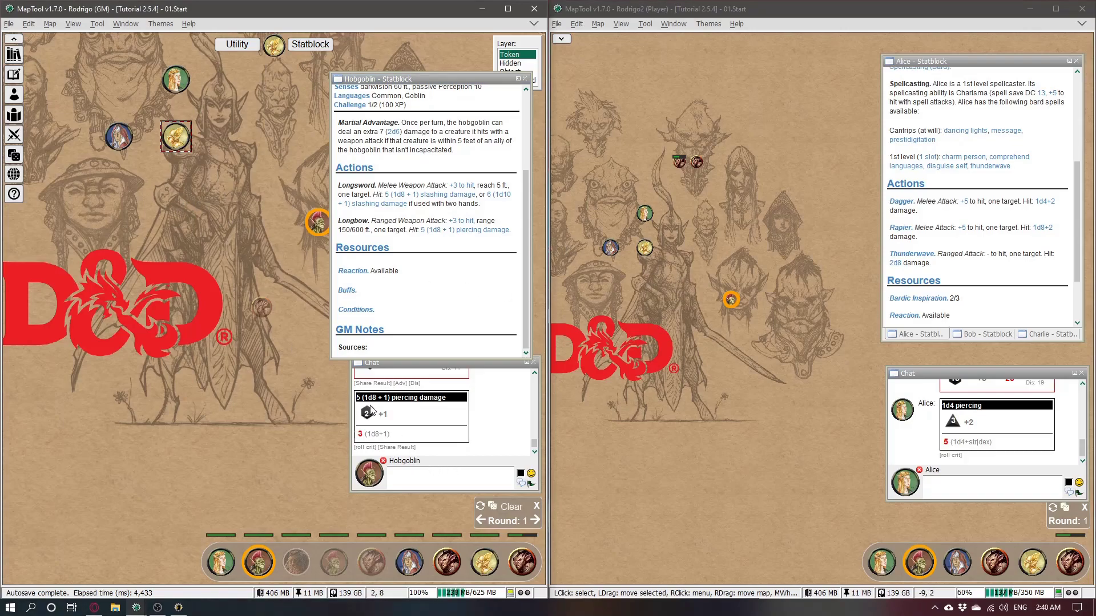
pyautogui.click(394, 451)
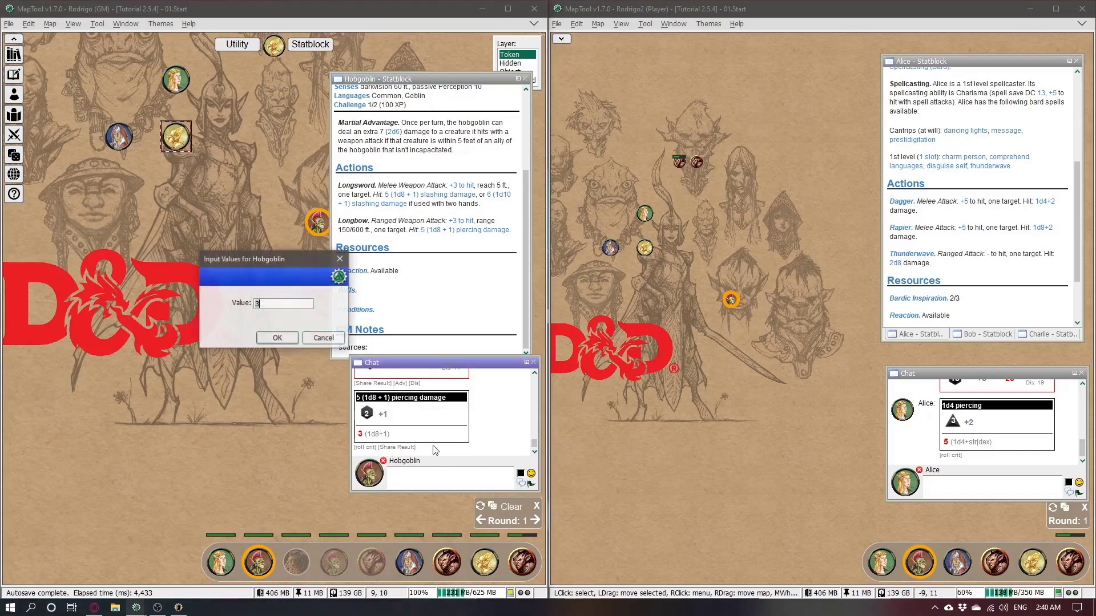
pyautogui.click(280, 320)
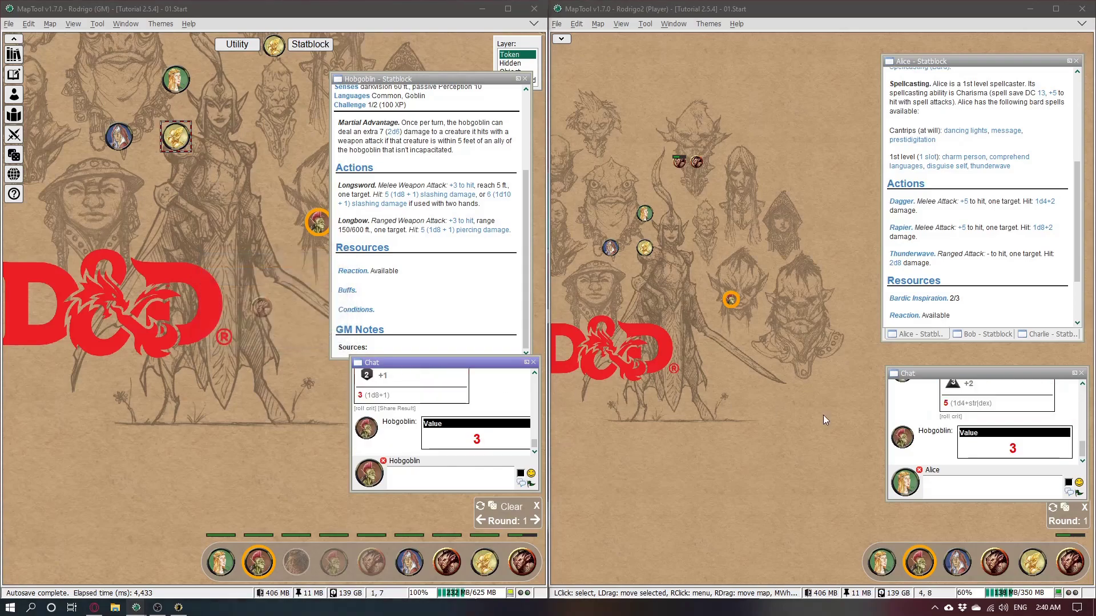
pyautogui.click(644, 246)
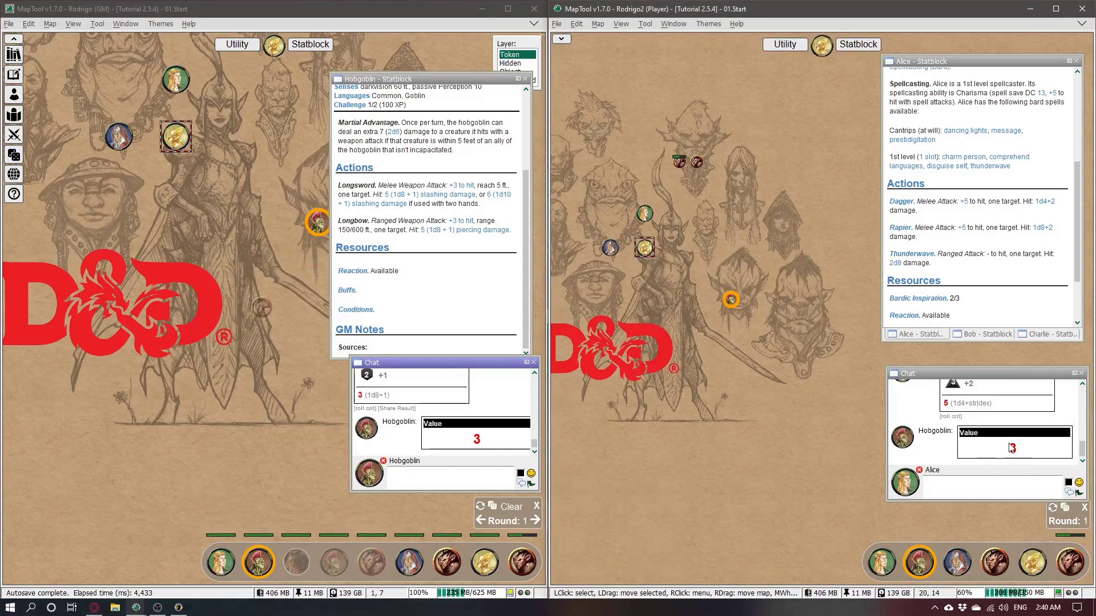
pyautogui.click(683, 262)
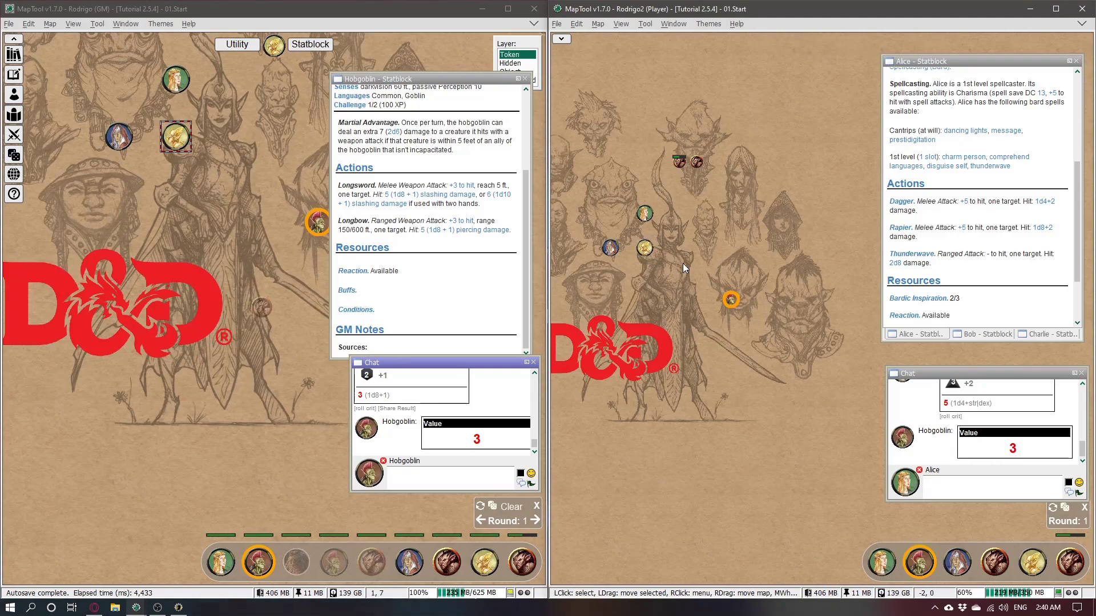
pyautogui.click(1012, 448)
pyautogui.click(832, 261)
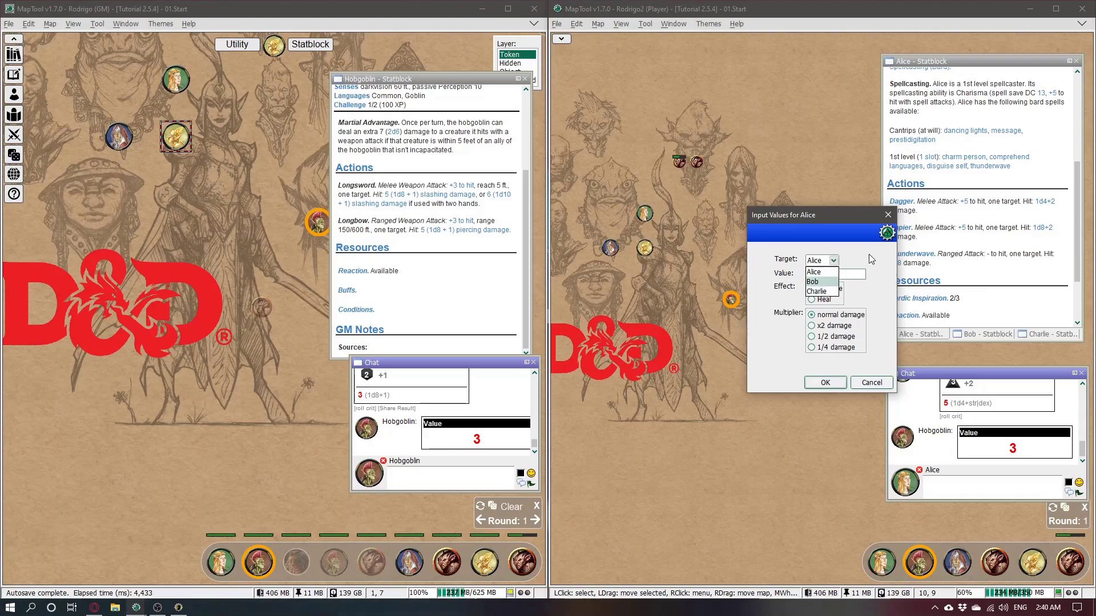
pyautogui.click(813, 281)
pyautogui.click(826, 383)
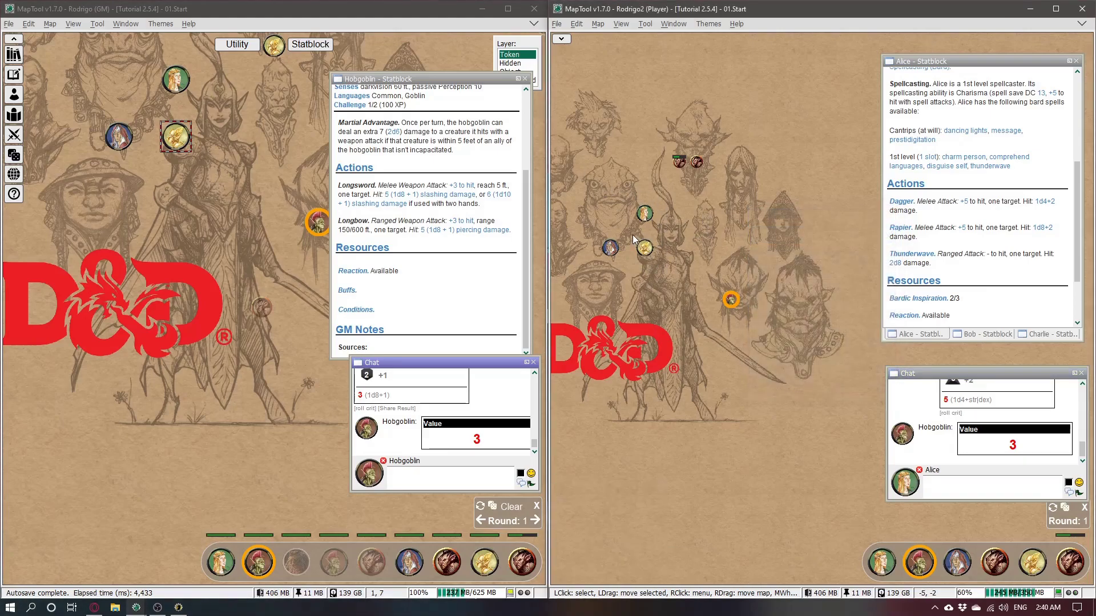
pyautogui.click(644, 247)
pyautogui.click(1008, 454)
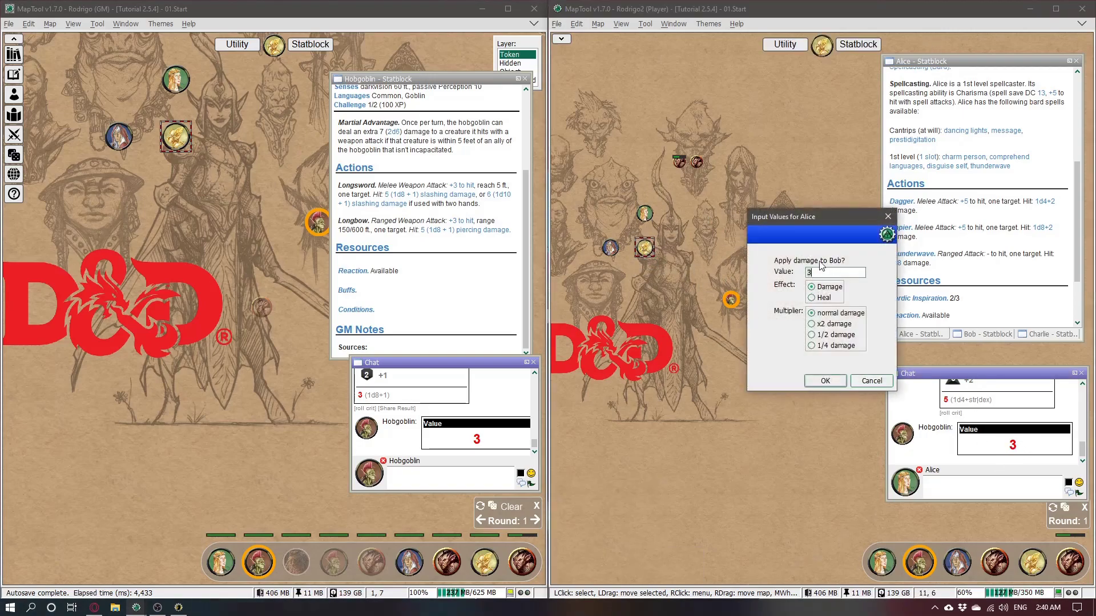
pyautogui.click(871, 380)
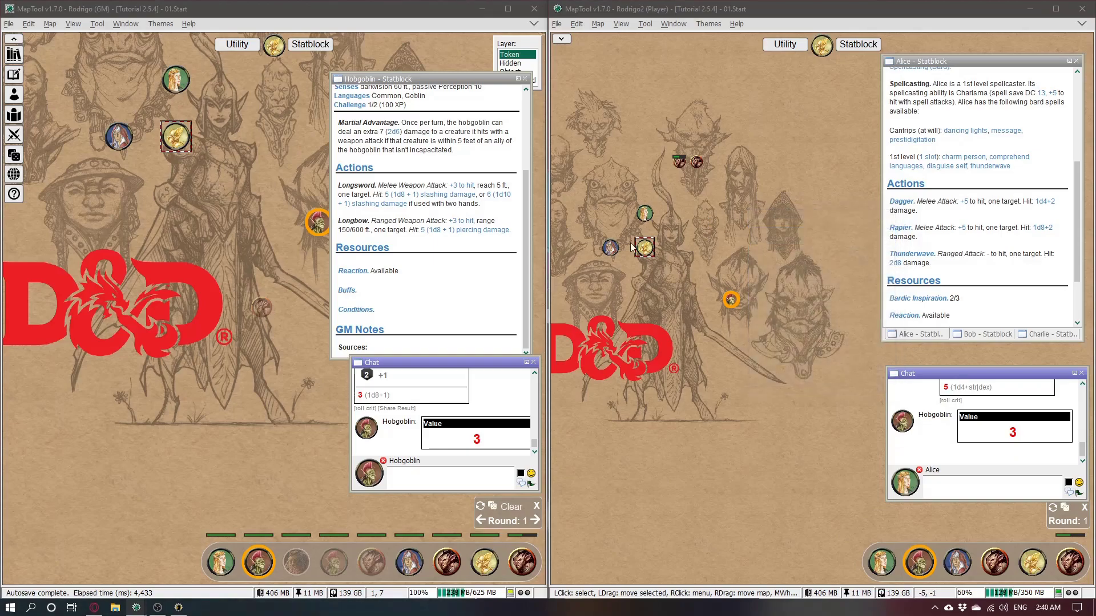
# Step: Apply the shared value of 3 as normal damage from the player chat, choosing the gold token's character as the target
pyautogui.click(1011, 434)
pyautogui.click(821, 260)
pyautogui.click(821, 283)
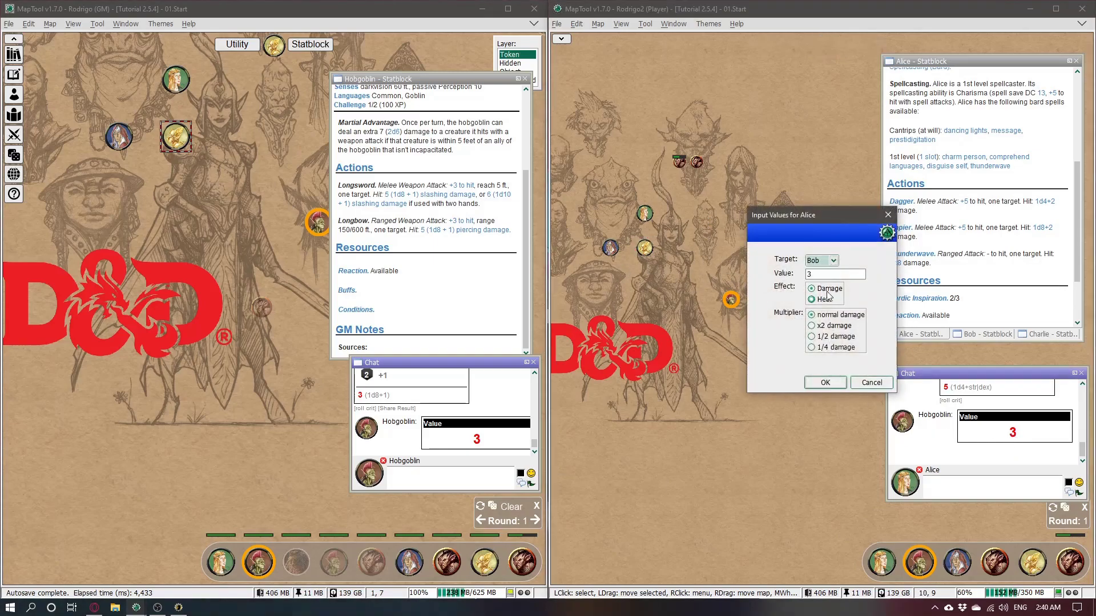
pyautogui.click(825, 382)
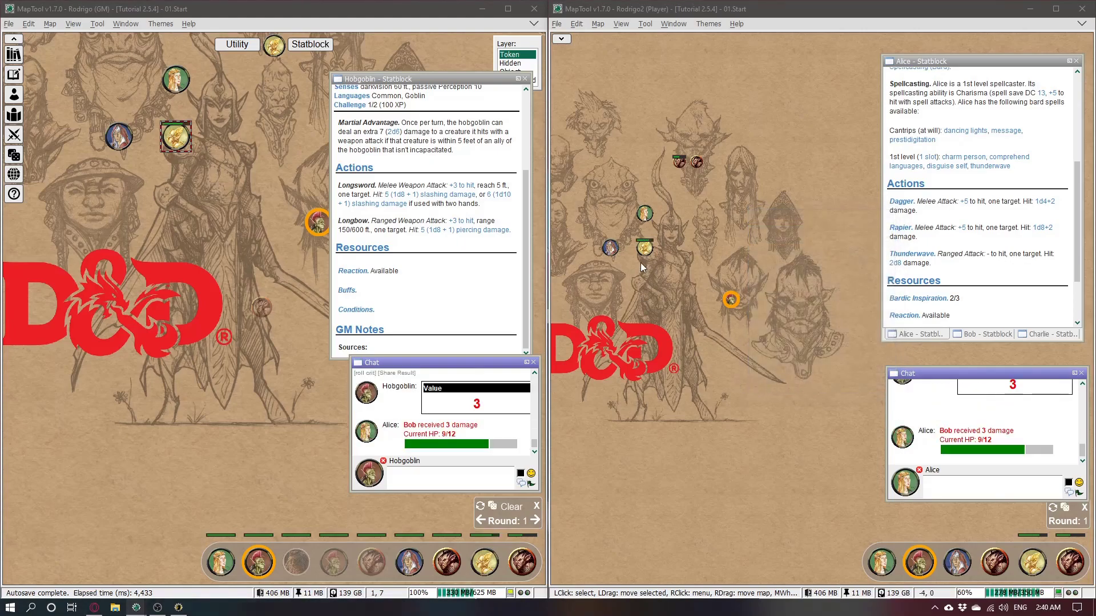
# Step: Advance the initiative past the hobgoblin's turn in the GM window and close its statblock
pyautogui.click(228, 222)
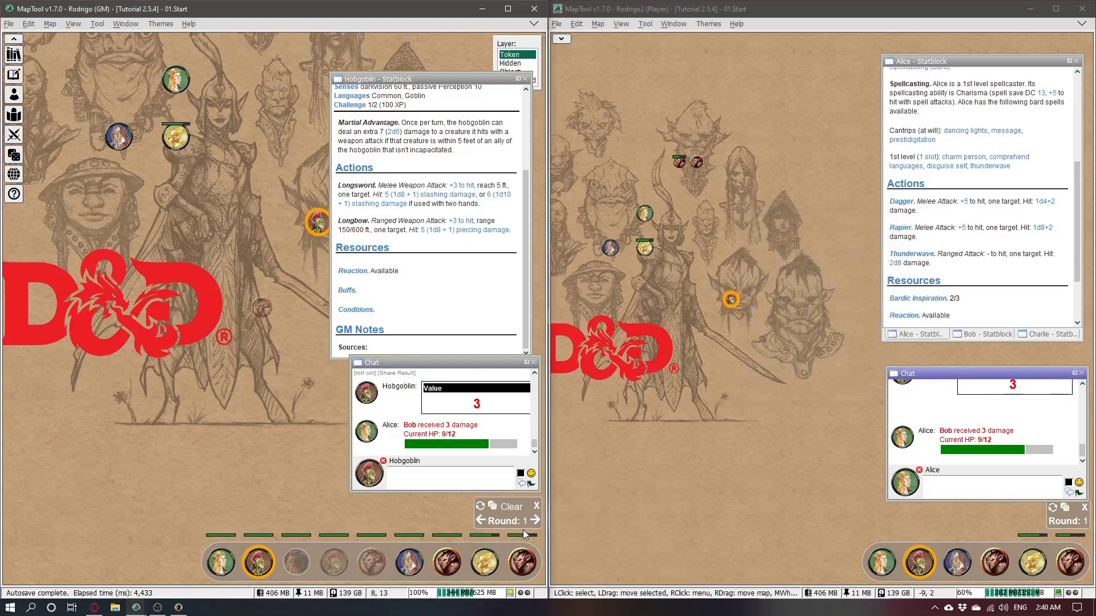
pyautogui.click(535, 521)
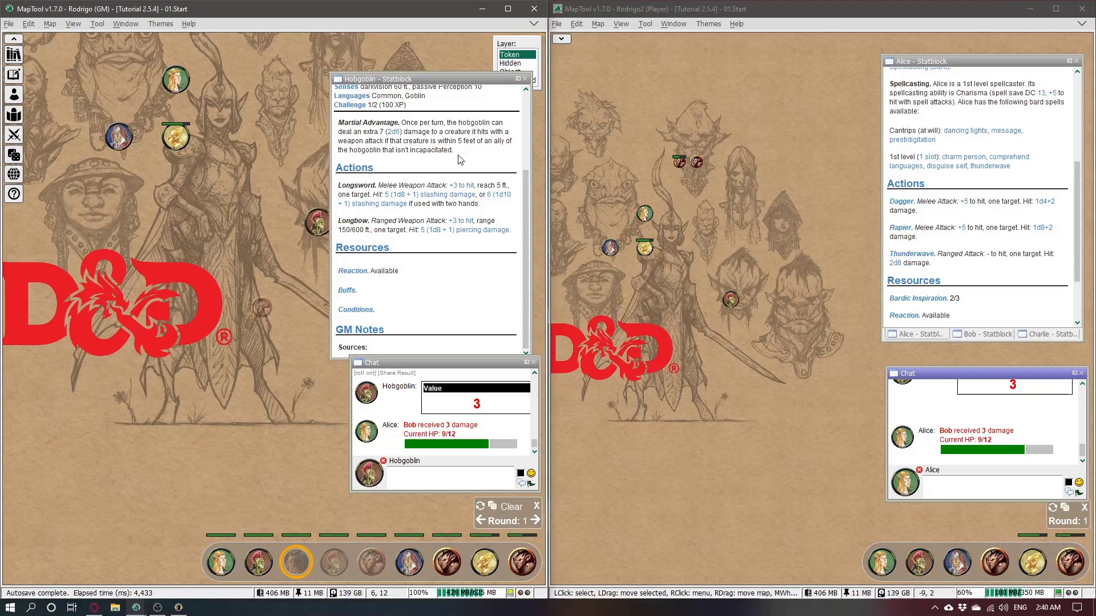
pyautogui.click(524, 80)
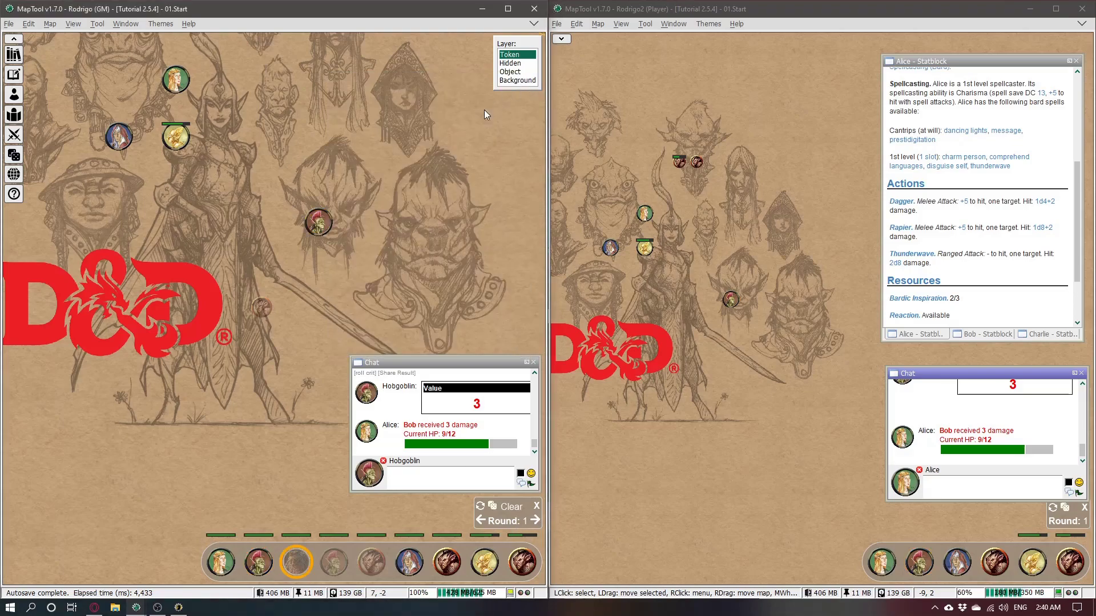
# Step: Open the encounter manager from the GM tools
pyautogui.click(7, 98)
pyautogui.click(12, 116)
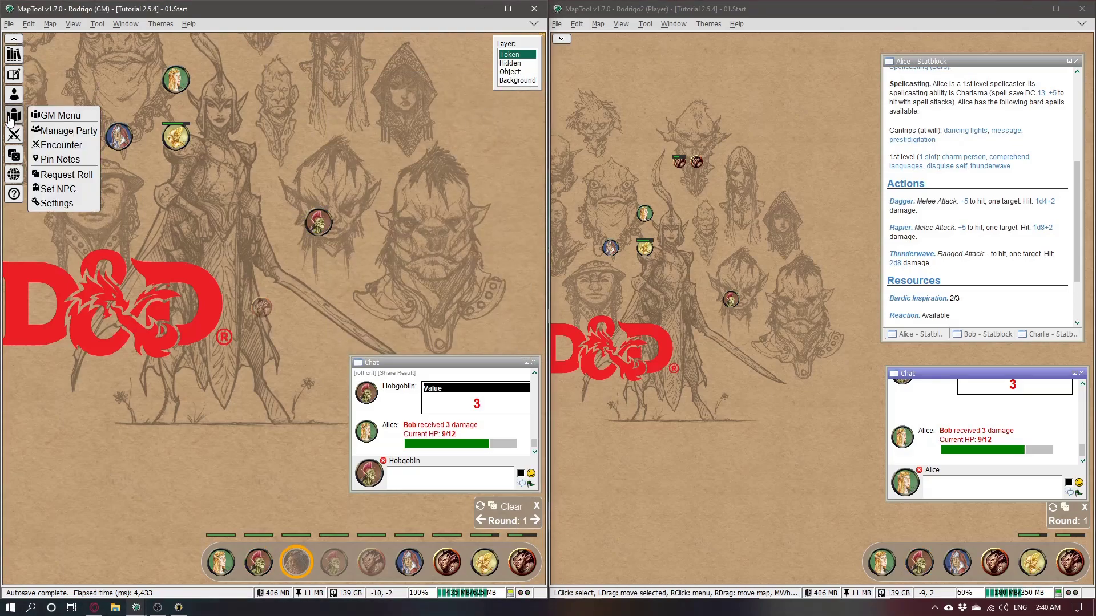
pyautogui.click(14, 135)
pyautogui.click(13, 117)
pyautogui.click(61, 145)
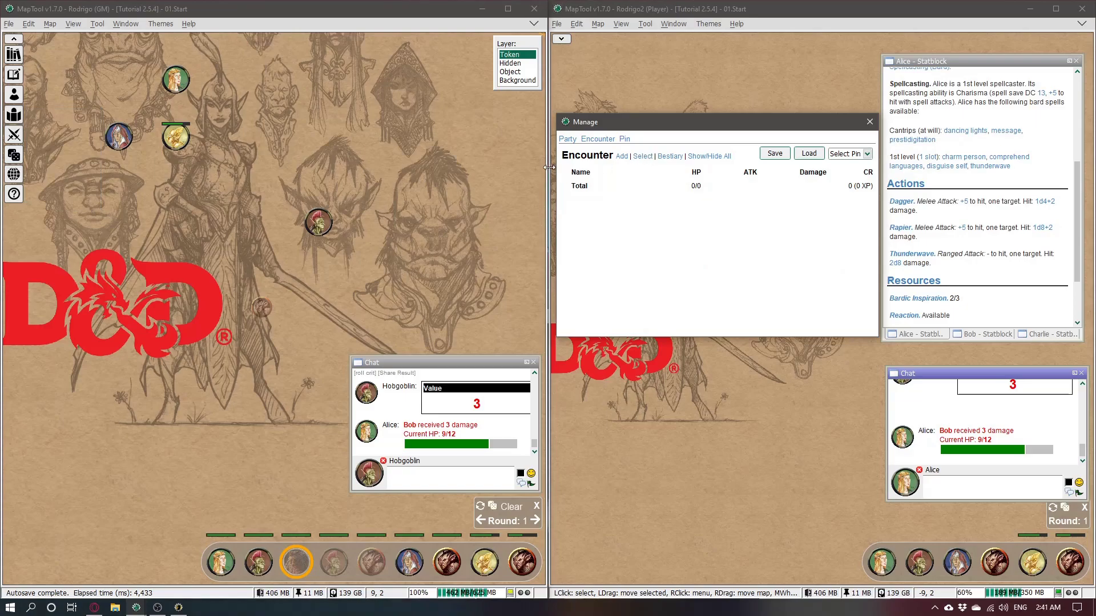
# Step: Add all the goblin and hobgoblin tokens on the GM map, including the hidden ones, to the encounter list
pyautogui.scroll(-5, 314, 187)
pyautogui.moveTo(249, 85); pyautogui.dragTo(494, 314)
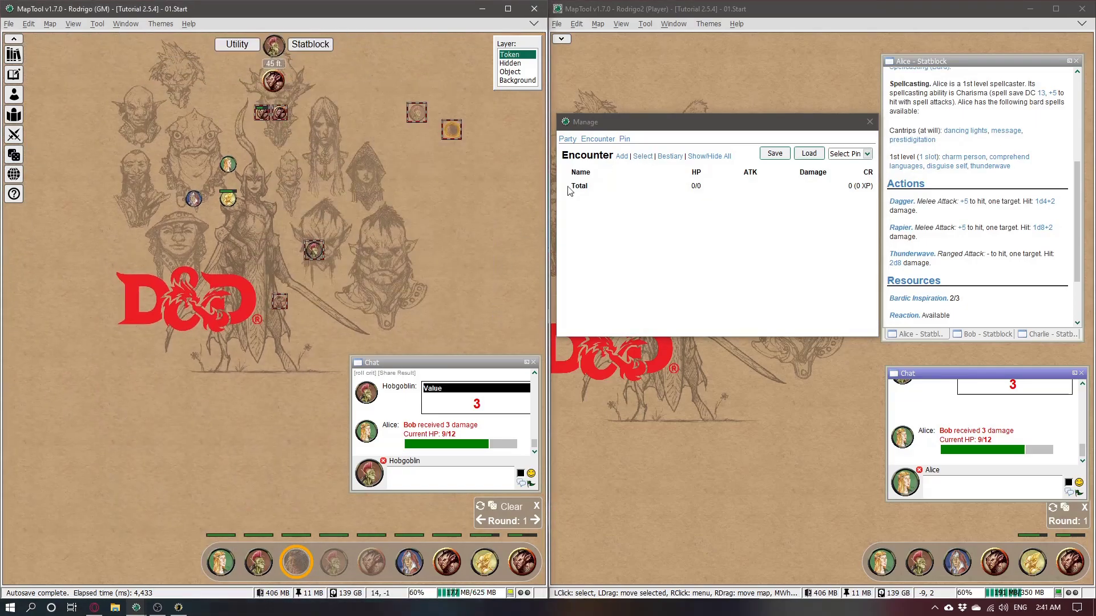
pyautogui.click(643, 162)
pyautogui.moveTo(250, 75); pyautogui.dragTo(473, 329)
pyautogui.click(621, 155)
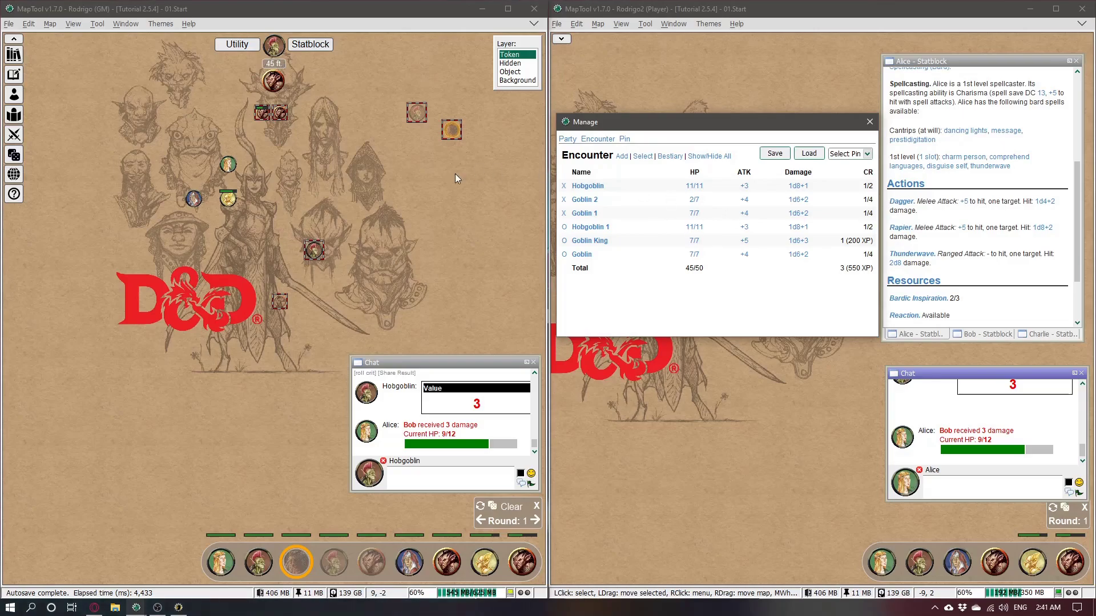
pyautogui.click(436, 180)
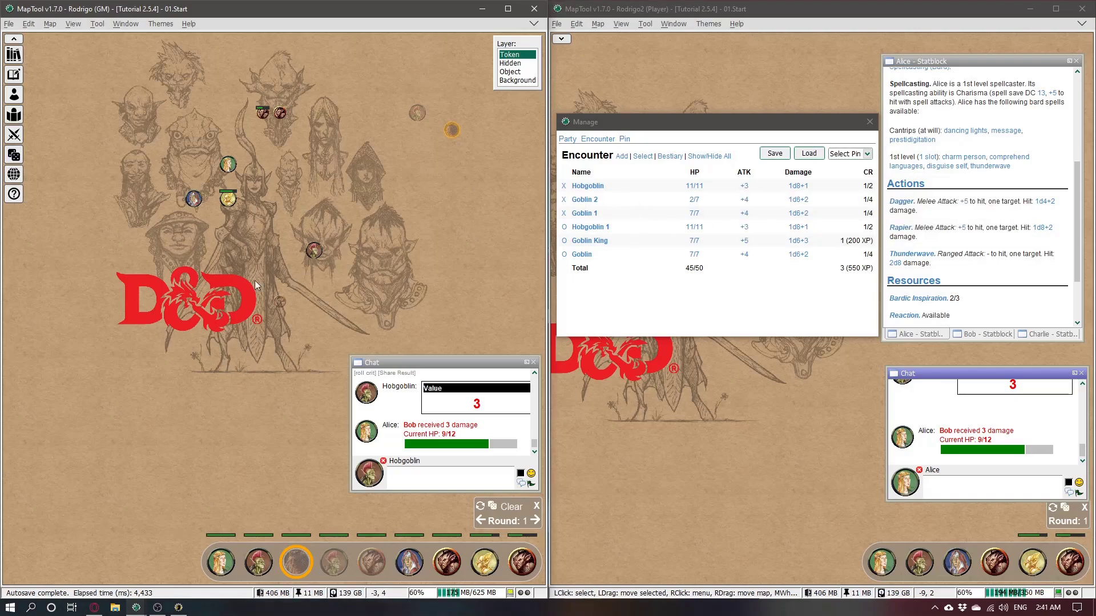
# Step: Reposition the encounter window so it straddles the GM and player maps, and bring the party and goblin tokens into view
pyautogui.moveTo(625, 126); pyautogui.dragTo(290, 46)
pyautogui.moveTo(376, 307); pyautogui.dragTo(296, 396)
pyautogui.moveTo(359, 46); pyautogui.dragTo(524, 17)
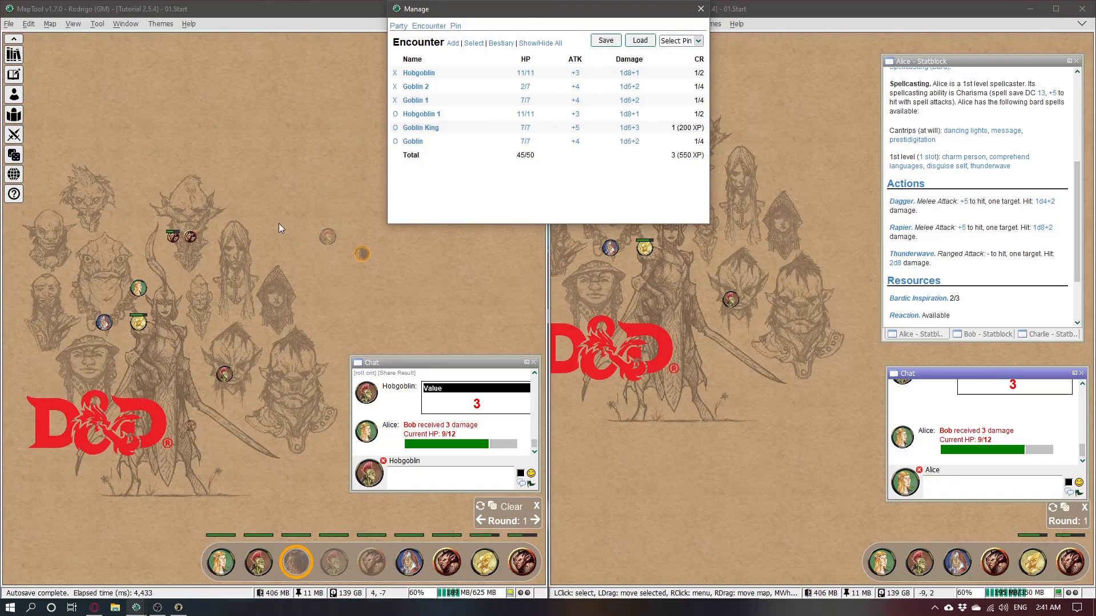
pyautogui.moveTo(247, 298); pyautogui.dragTo(477, 275)
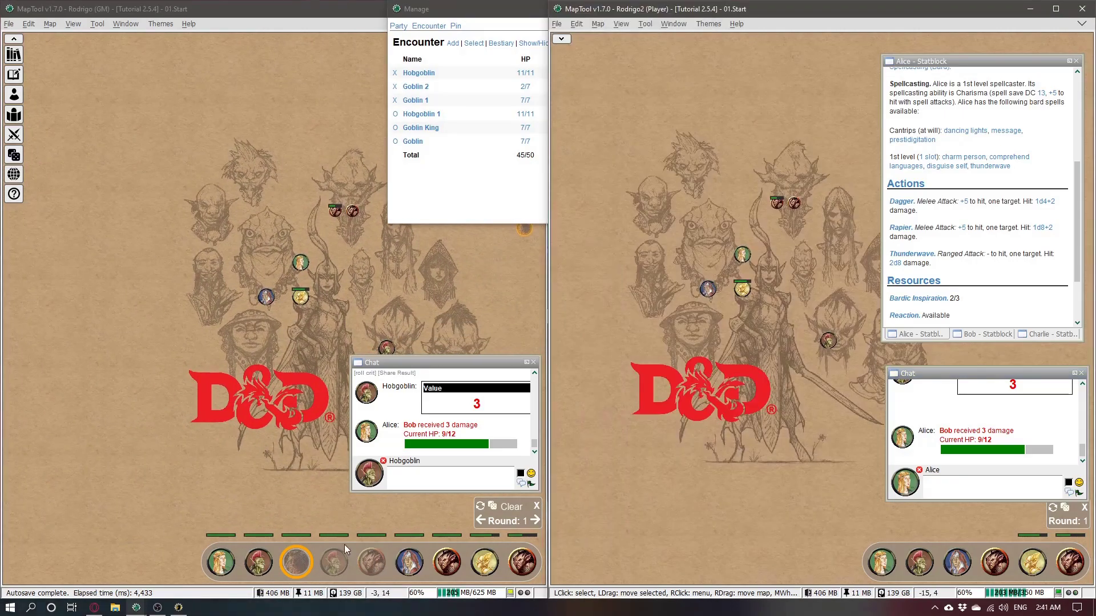
# Step: Check the Goblin King's statblock from the encounter list and move its hidden token closer to the party
pyautogui.click(296, 562)
pyautogui.moveTo(284, 317)
pyautogui.mouseDown()
pyautogui.moveTo(139, 355)
pyautogui.moveTo(303, 304)
pyautogui.moveTo(284, 317)
pyautogui.mouseUp()
pyautogui.moveTo(284, 324)
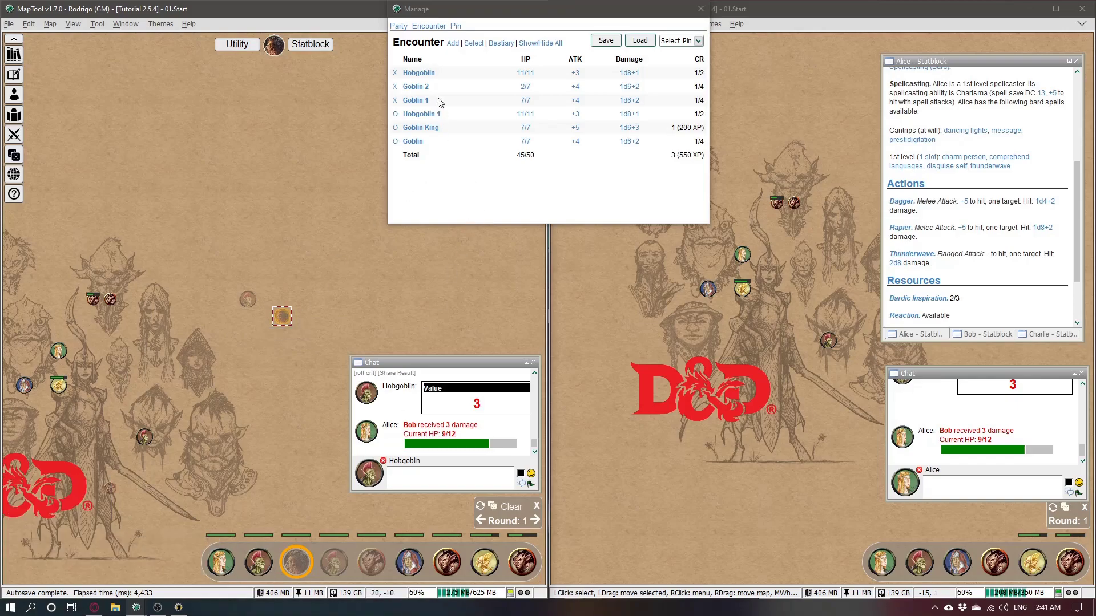
pyautogui.click(420, 128)
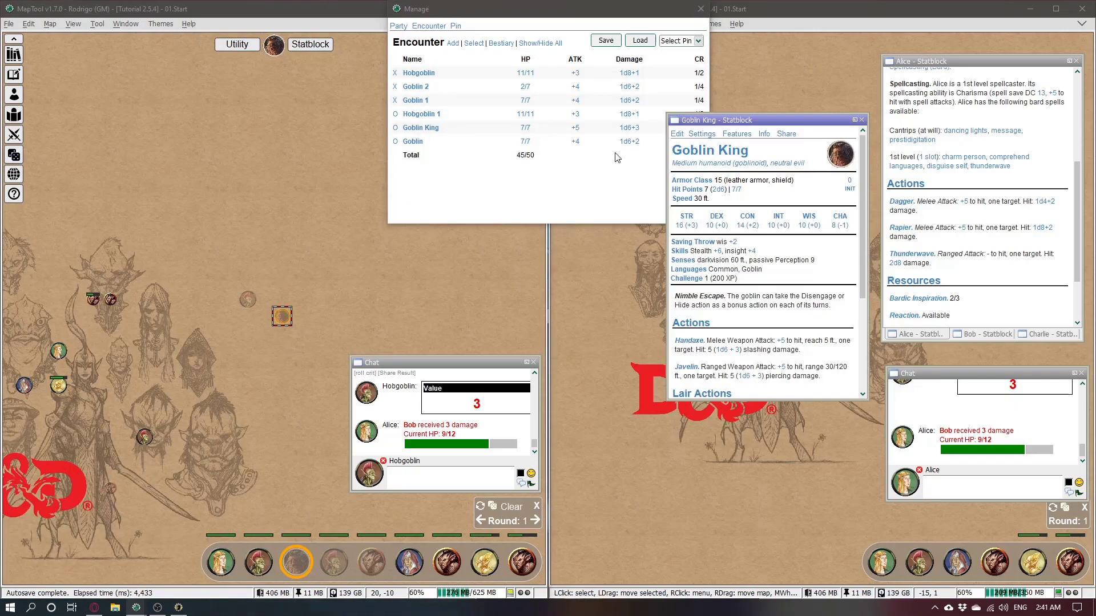
pyautogui.click(862, 120)
pyautogui.moveTo(281, 318); pyautogui.dragTo(195, 282)
pyautogui.moveTo(578, 132)
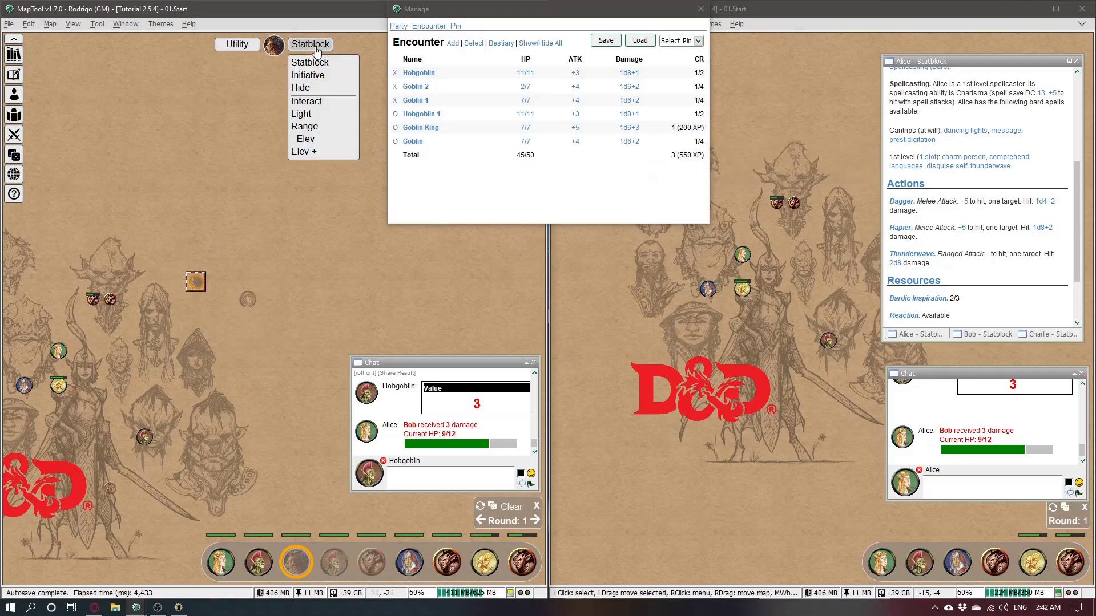
# Step: Roll the Goblin King's +5 attack from its statblock and check the Handaxe and Javelin details
pyautogui.click(310, 62)
pyautogui.click(861, 123)
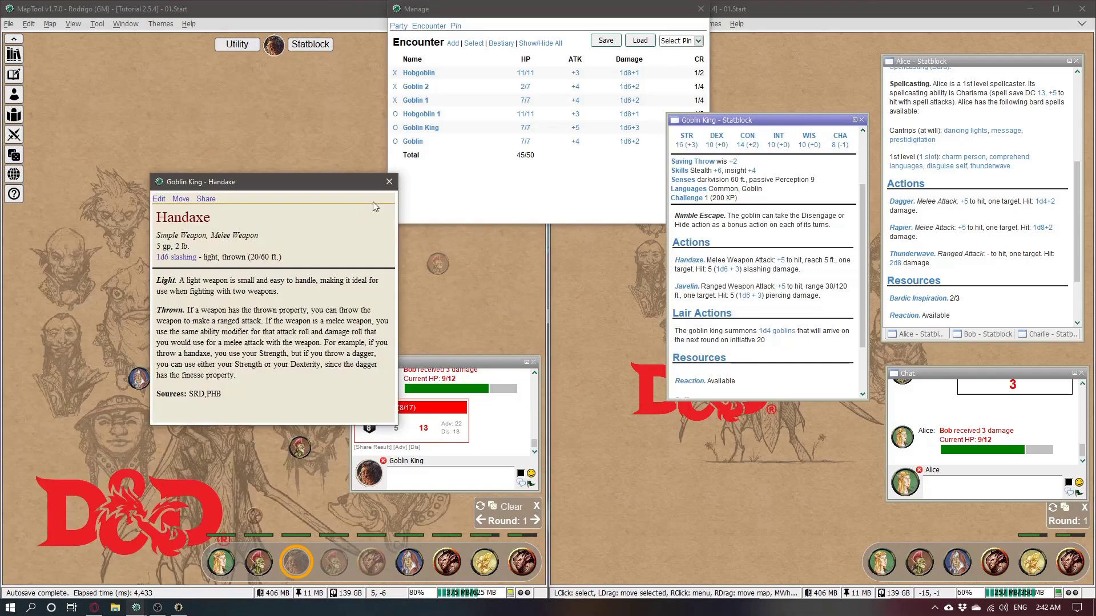
pyautogui.click(389, 181)
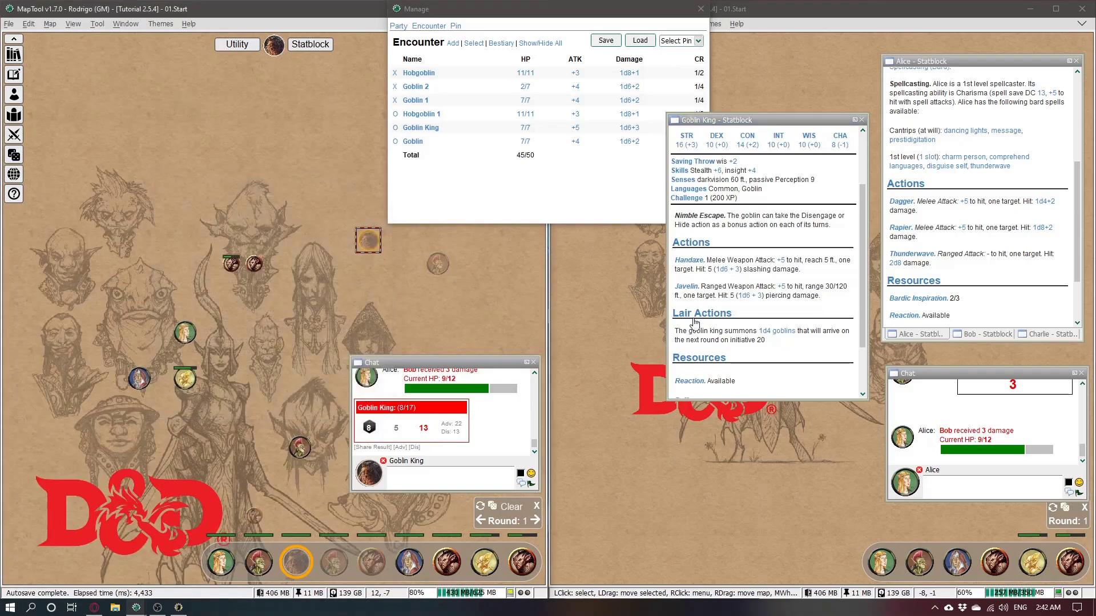
pyautogui.click(684, 287)
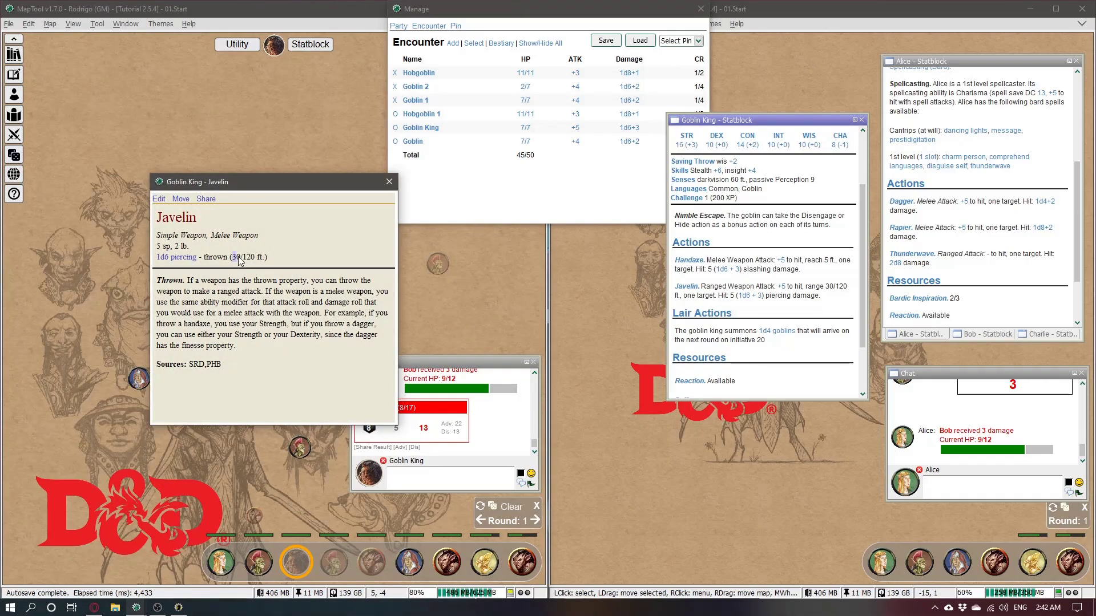
pyautogui.click(390, 181)
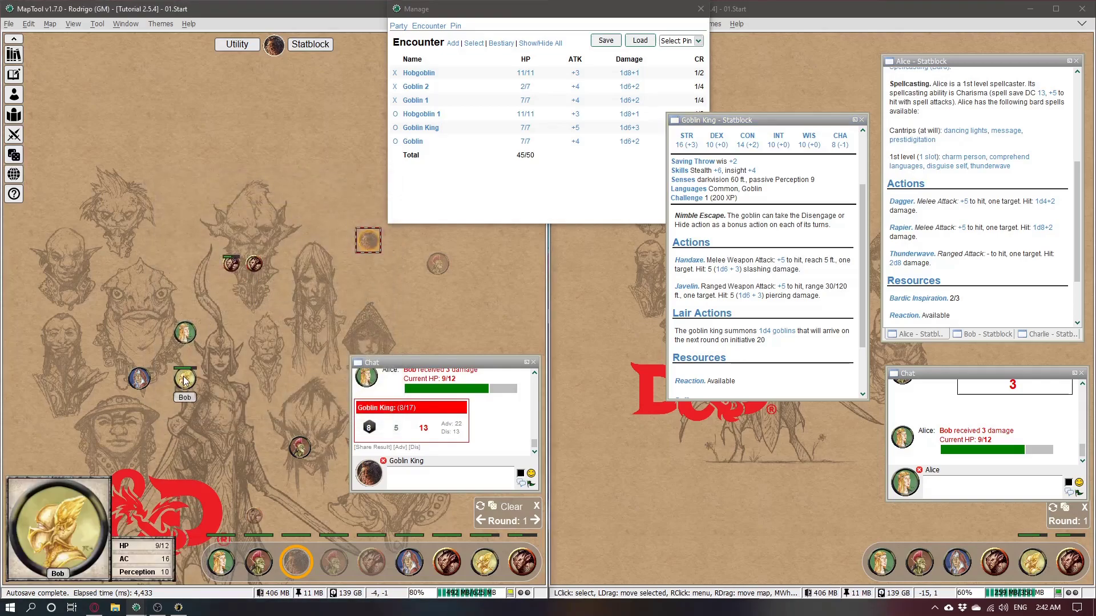
# Step: Measure the distance from the bard to the Goblin King and compare the attack's disadvantage result with the bard's armor class
pyautogui.click(177, 338)
pyautogui.keyDown('shift'); pyautogui.click(368, 240); pyautogui.keyUp('shift')
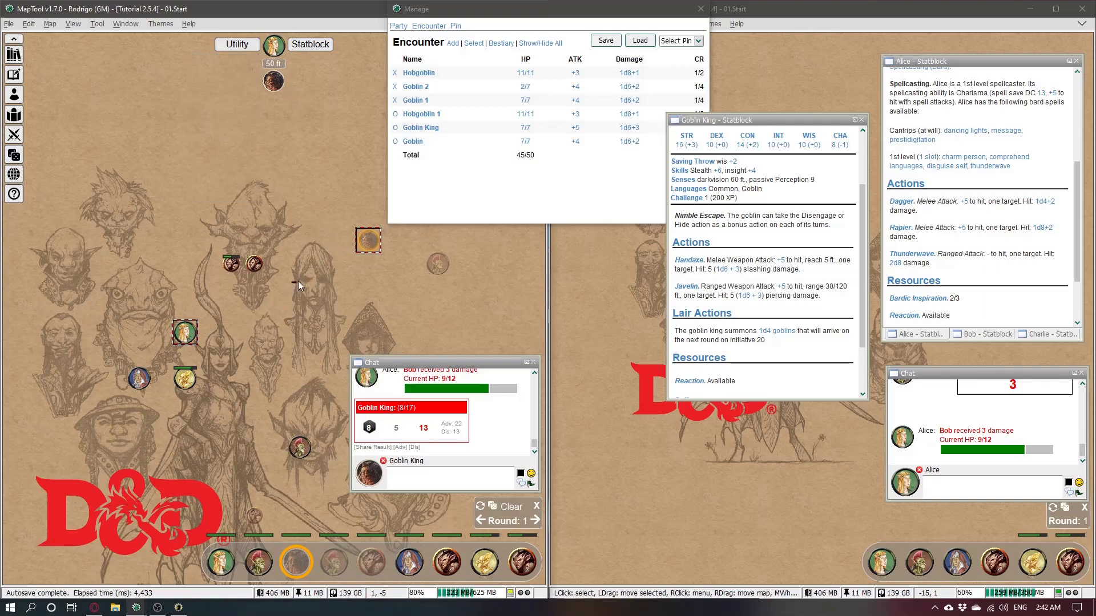
pyautogui.click(456, 286)
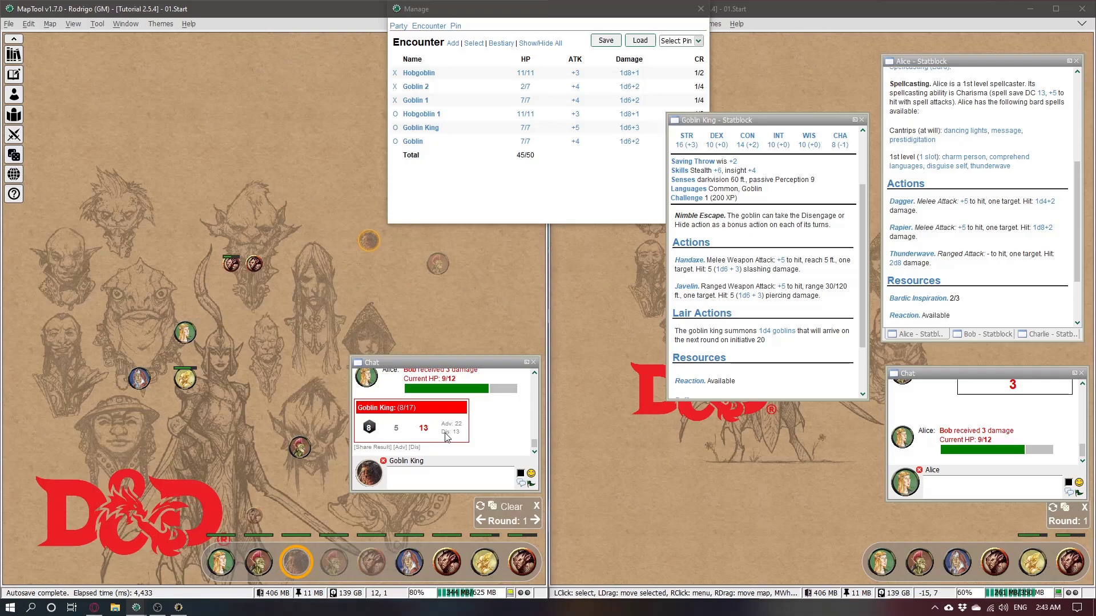
pyautogui.moveTo(453, 432); pyautogui.dragTo(466, 435)
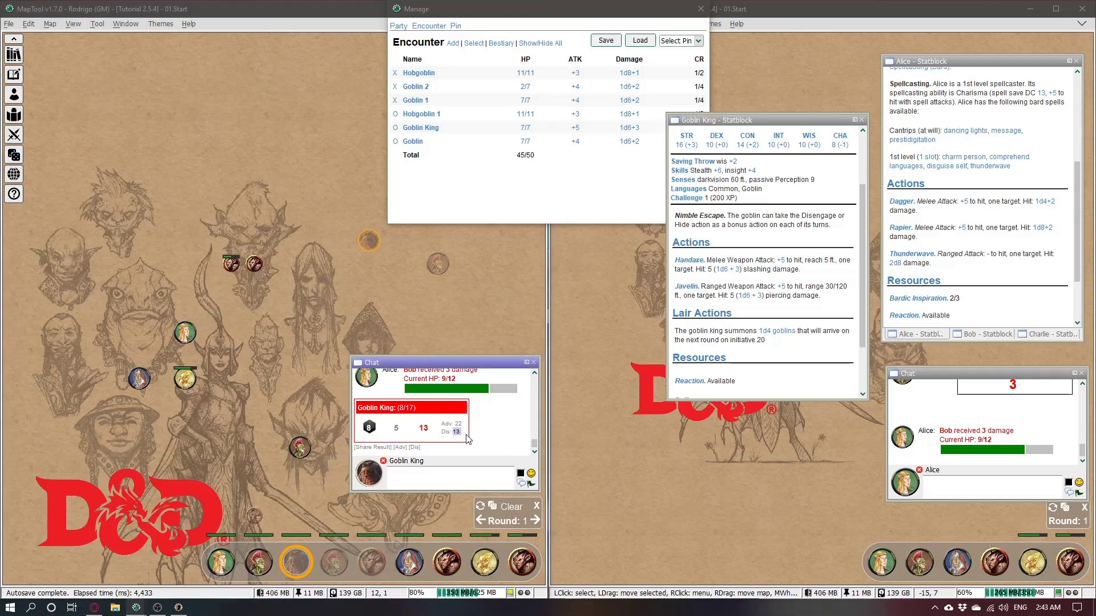
pyautogui.moveTo(192, 337)
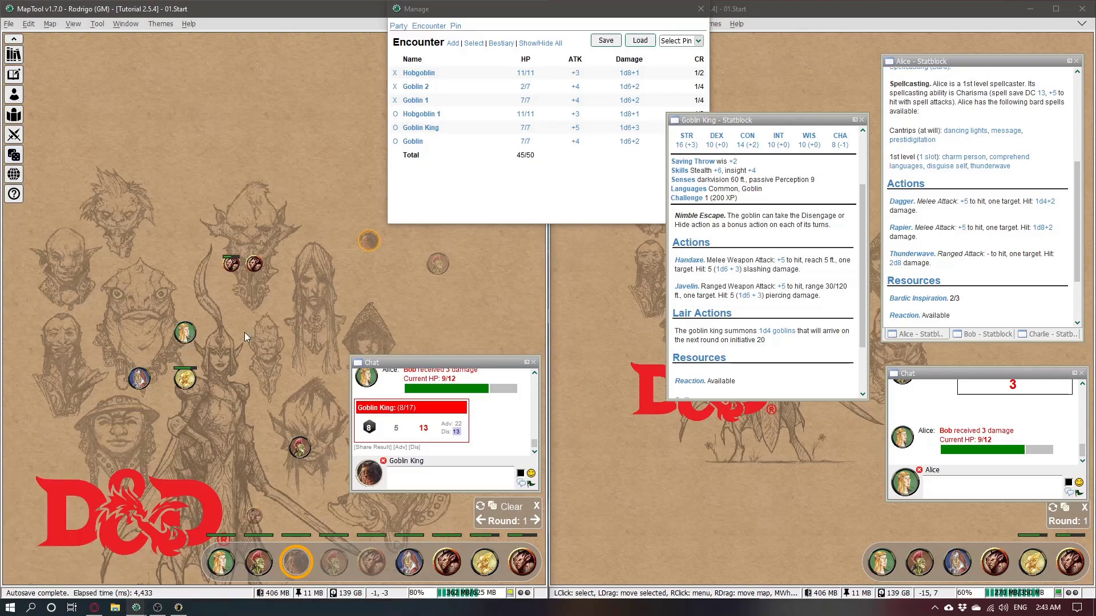
# Step: Roll the Javelin's 1d6+3 piercing damage, share the result of 8 with the players' chat, and close the Goblin King's statblock
pyautogui.click(194, 331)
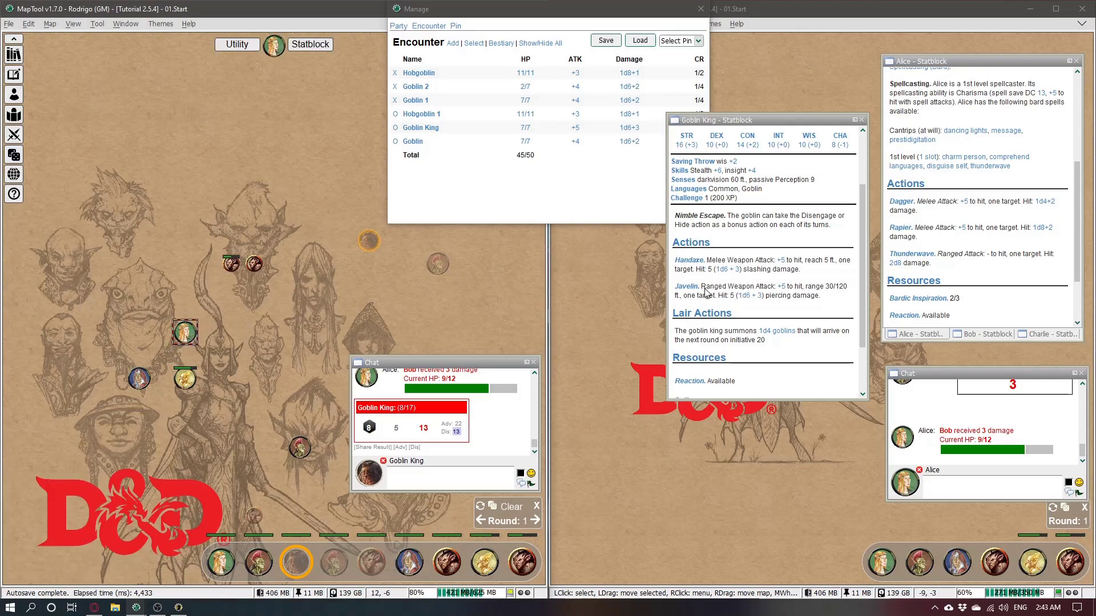
pyautogui.click(754, 296)
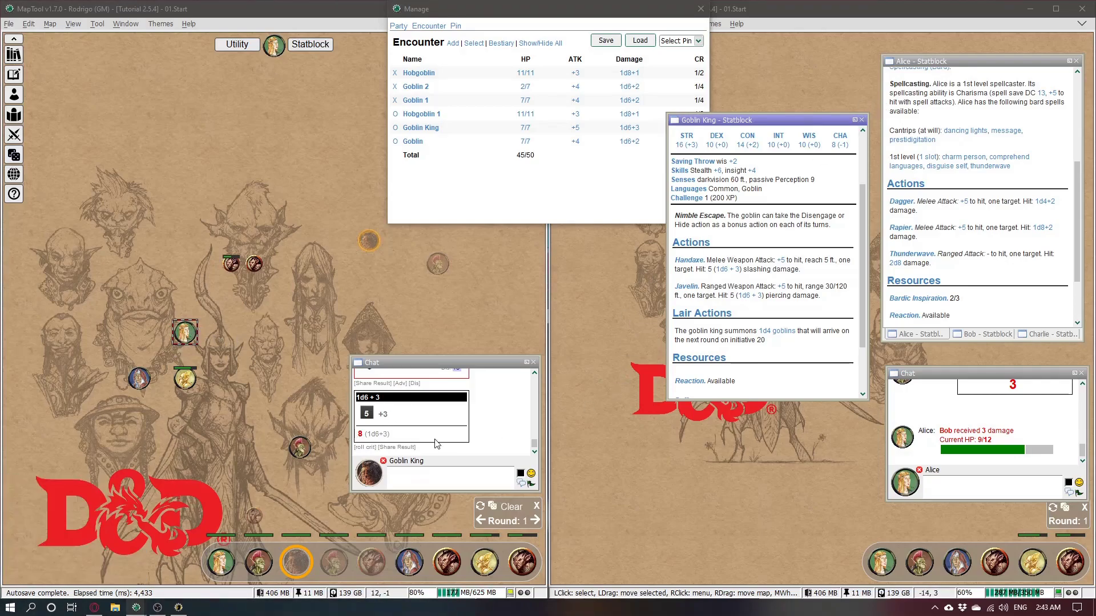
pyautogui.click(404, 449)
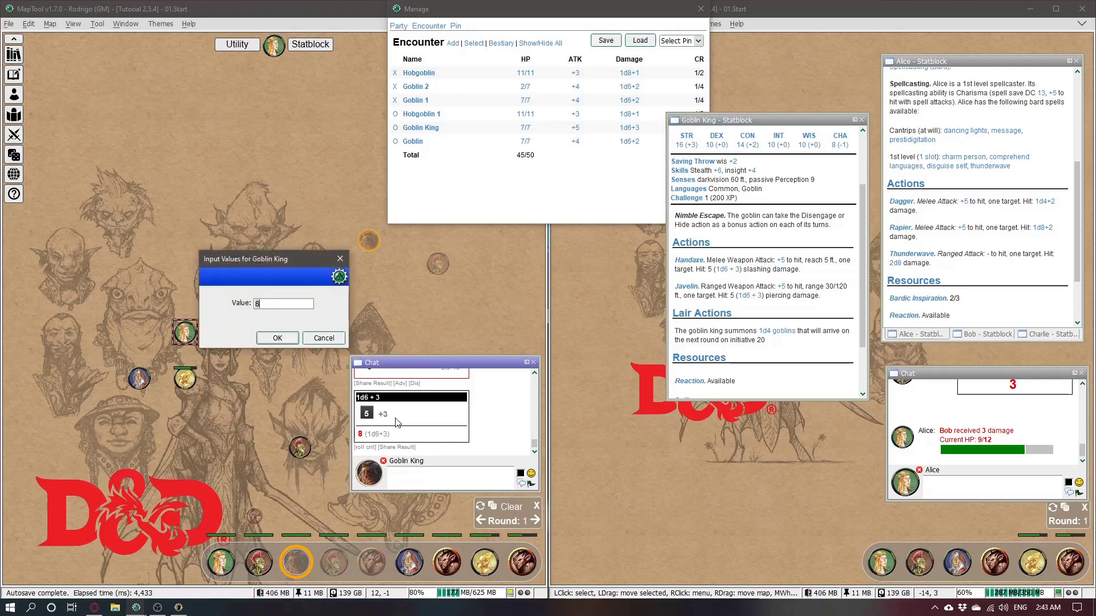
pyautogui.click(284, 340)
pyautogui.click(861, 120)
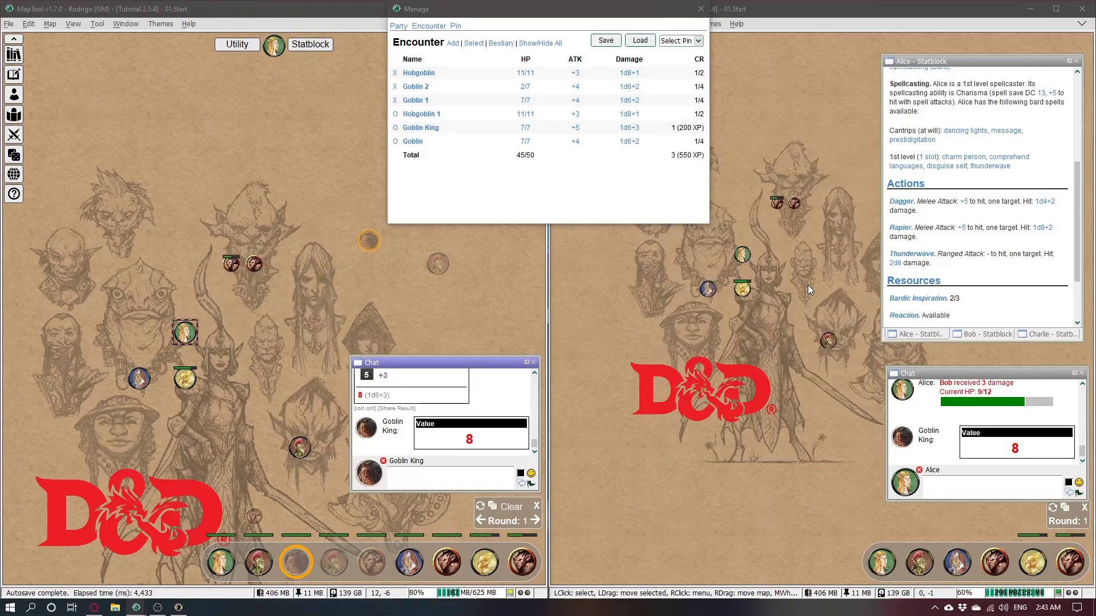
# Step: Apply the shared value of 8 as normal damage to the bard from the player chat
pyautogui.moveTo(807, 285); pyautogui.dragTo(707, 308)
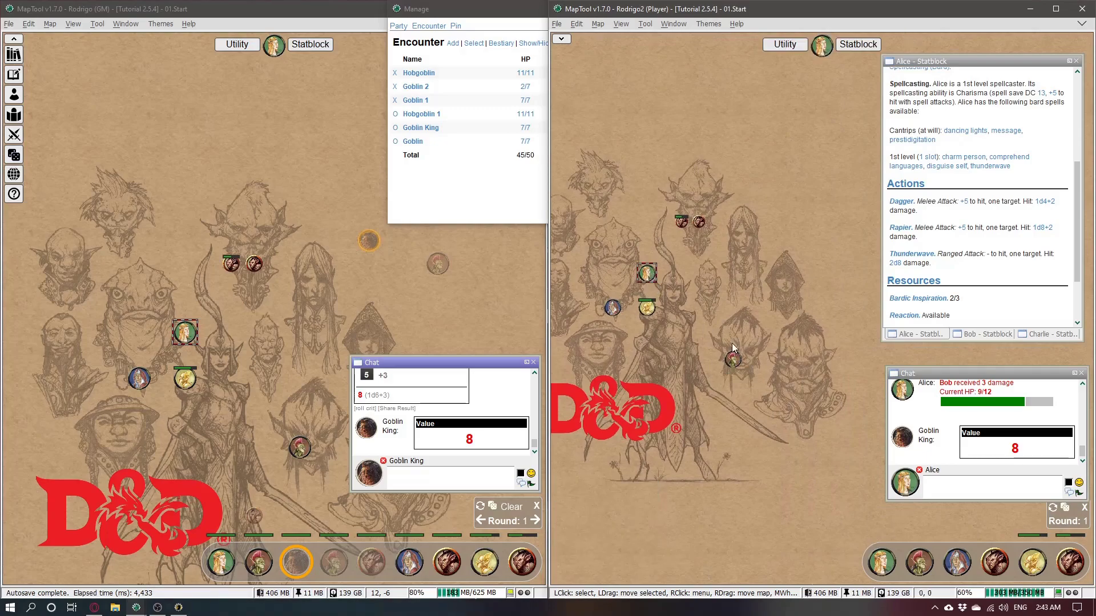
pyautogui.click(1012, 459)
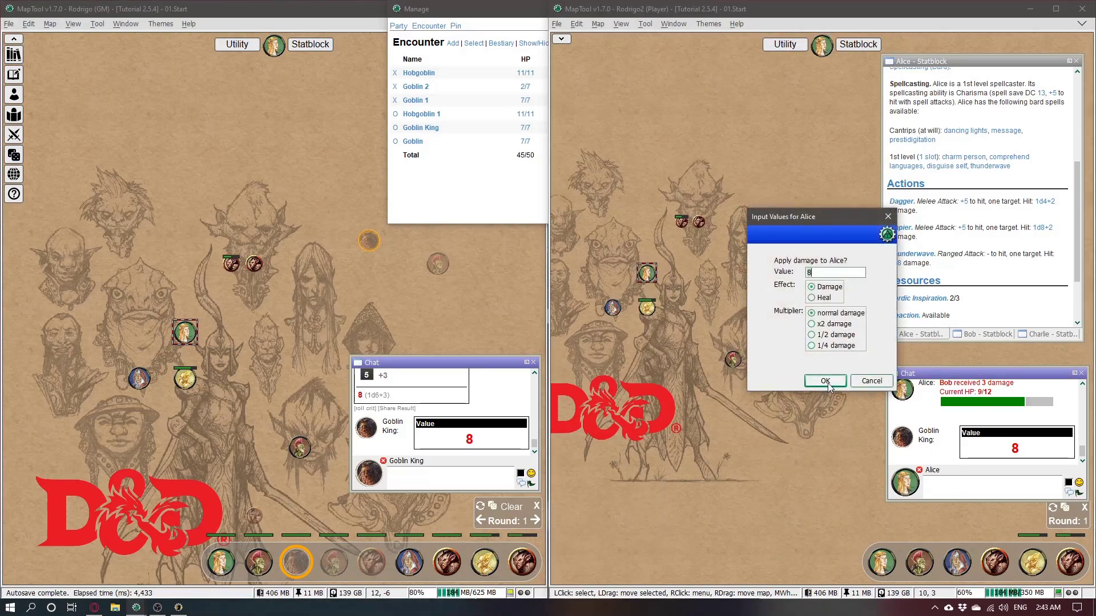
pyautogui.click(825, 381)
# Step: Try the Dead condition on the bard from the player statblock, and replace it with Dying
pyautogui.moveTo(194, 332)
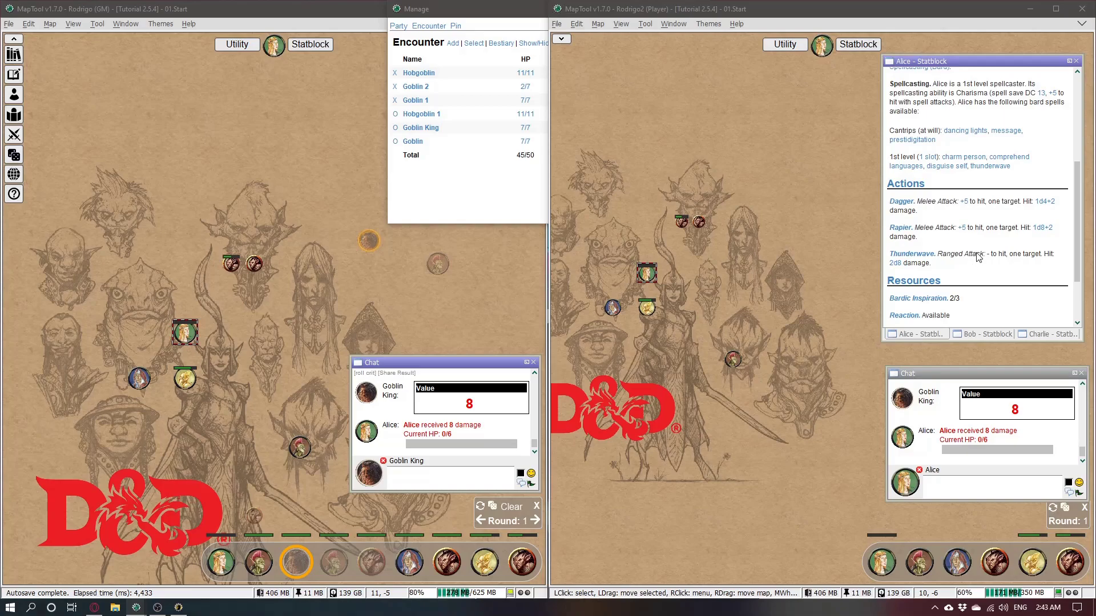
pyautogui.scroll(-3, 979, 257)
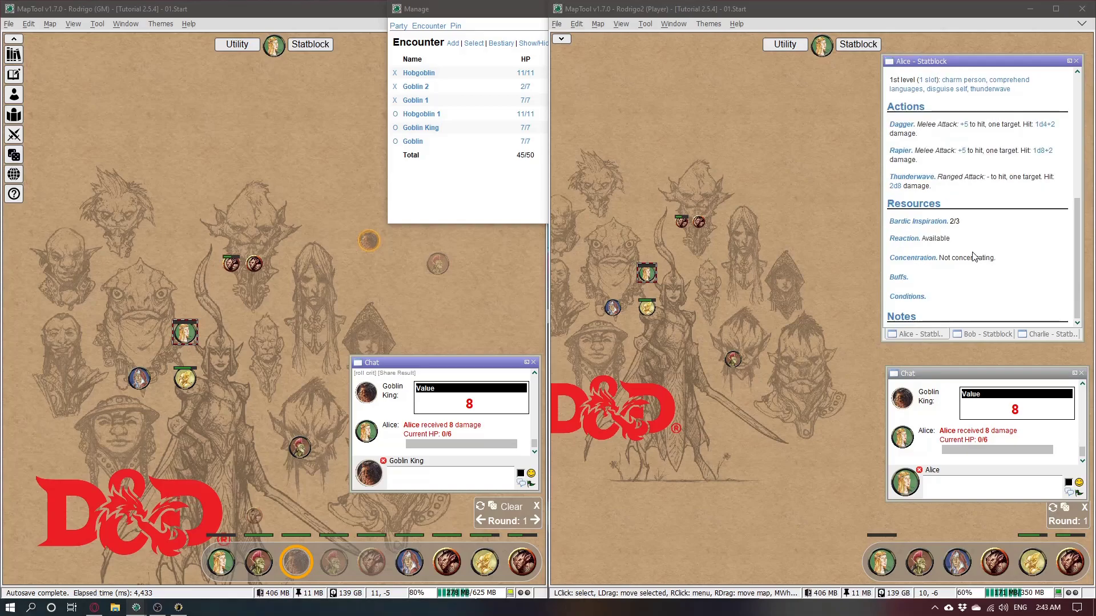
pyautogui.click(907, 296)
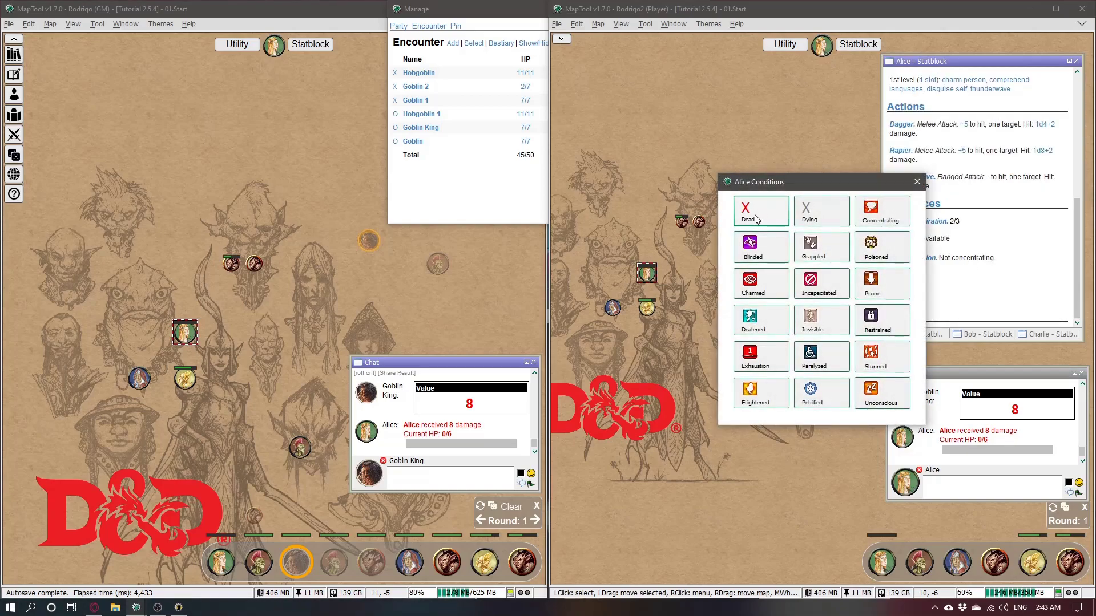
pyautogui.click(755, 215)
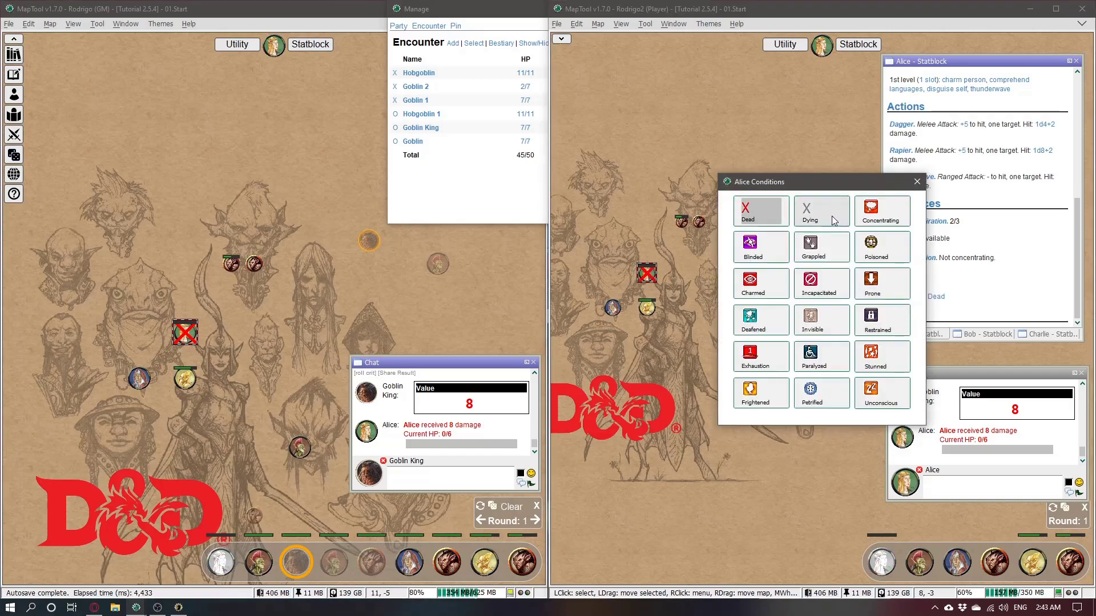
pyautogui.click(821, 211)
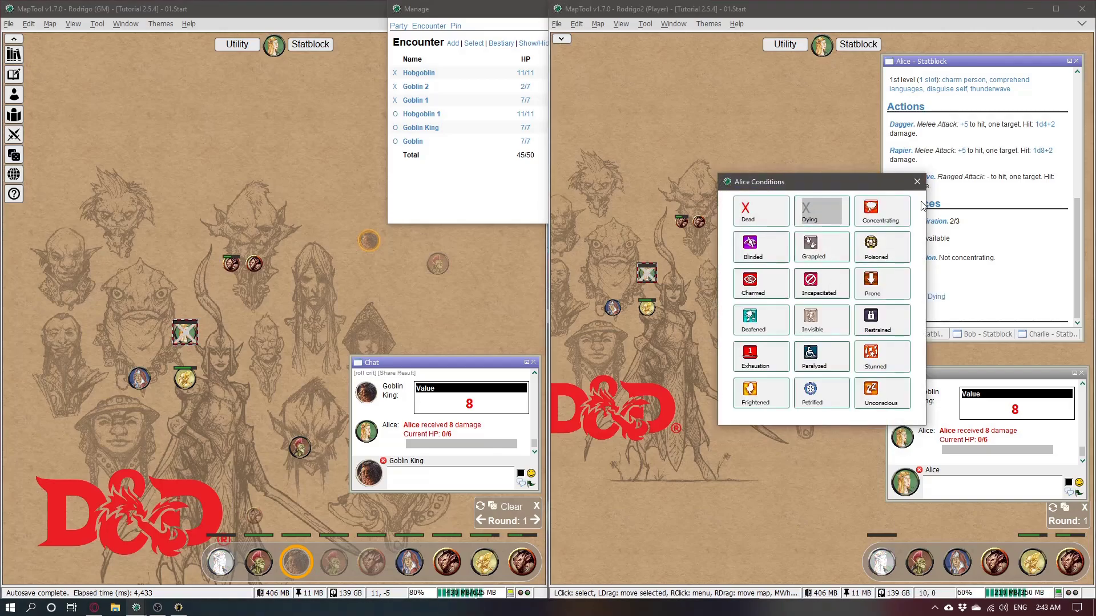
pyautogui.click(916, 180)
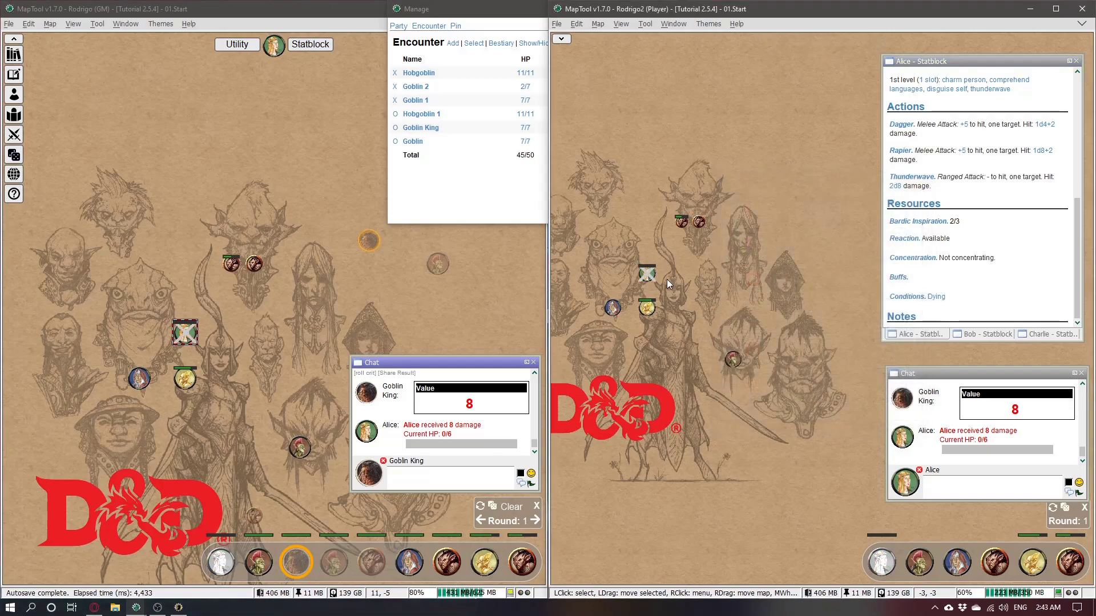
# Step: Advance the initiative past the Goblin King in the GM window and reveal its hidden token to the players as the encounter's only listed creature
pyautogui.click(535, 520)
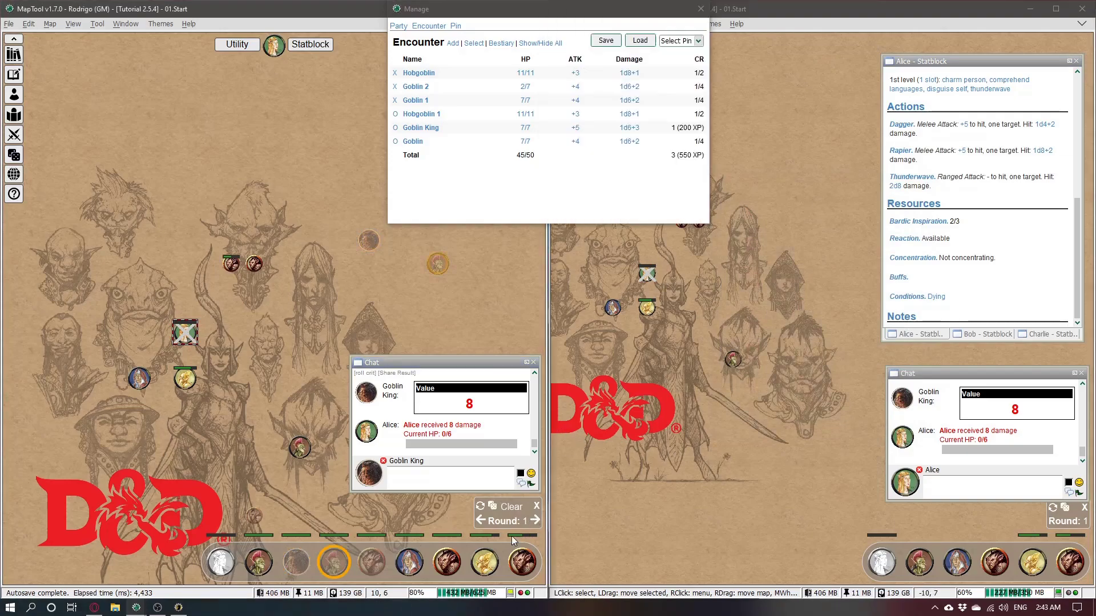
pyautogui.doubleClick(337, 562)
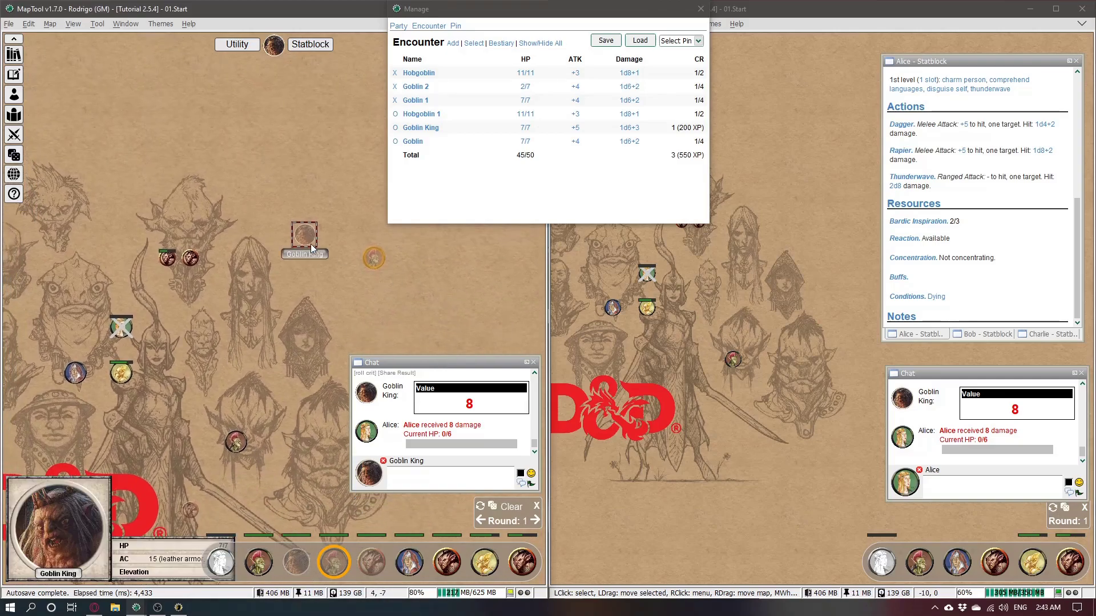
pyautogui.moveTo(263, 213); pyautogui.dragTo(308, 247)
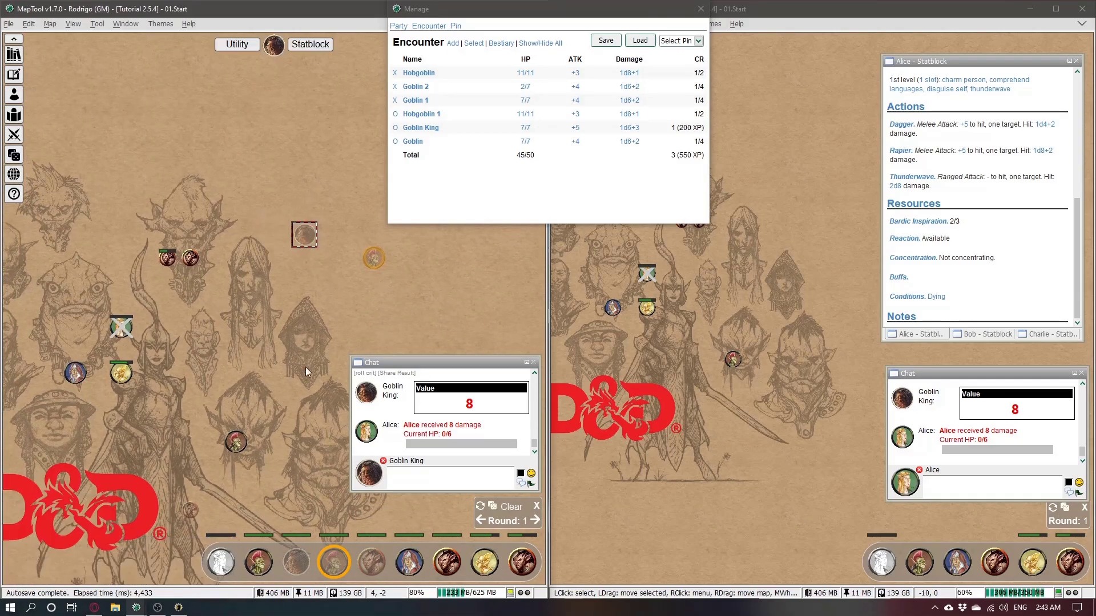
pyautogui.click(237, 44)
pyautogui.click(214, 75)
pyautogui.click(346, 280)
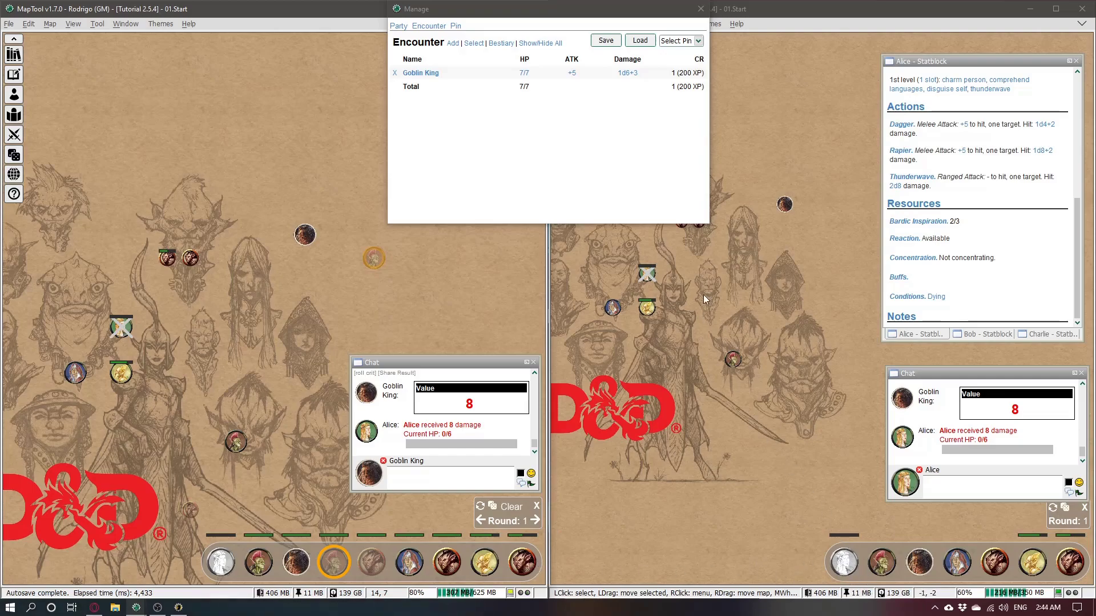
pyautogui.click(716, 278)
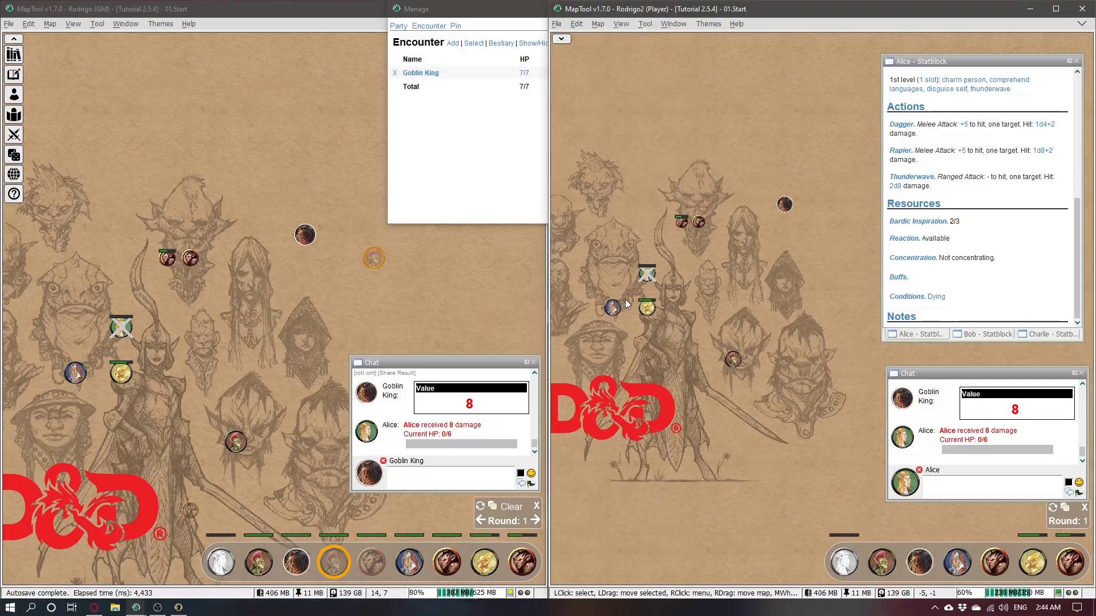
# Step: Move the hidden Hobgoblin 1 token from beside the Goblin King toward the party and make it visible to the players
pyautogui.click(539, 523)
pyautogui.click(606, 516)
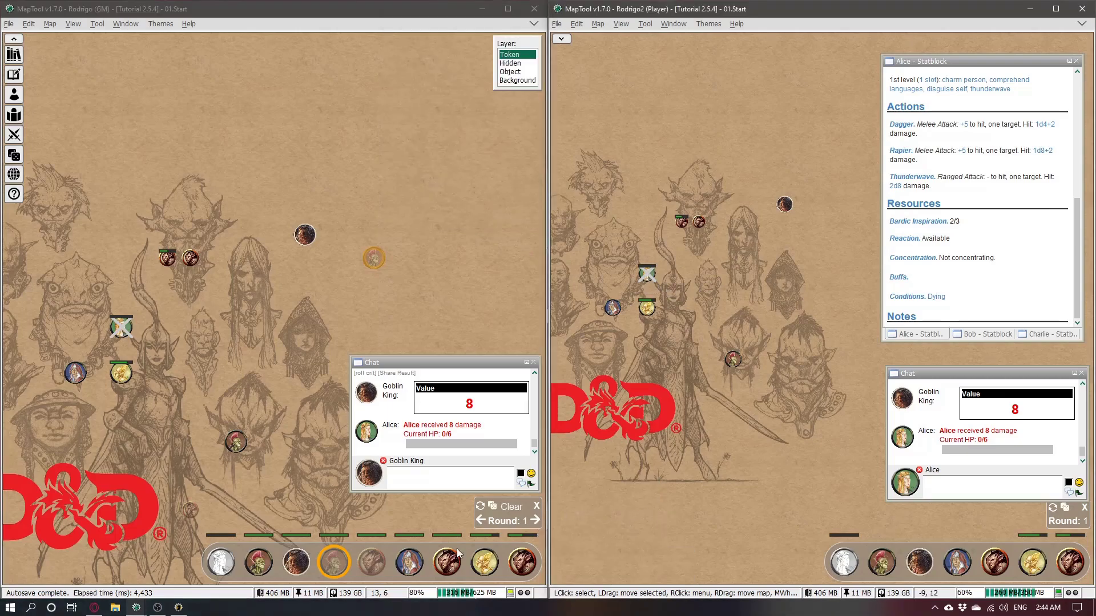
pyautogui.doubleClick(377, 252)
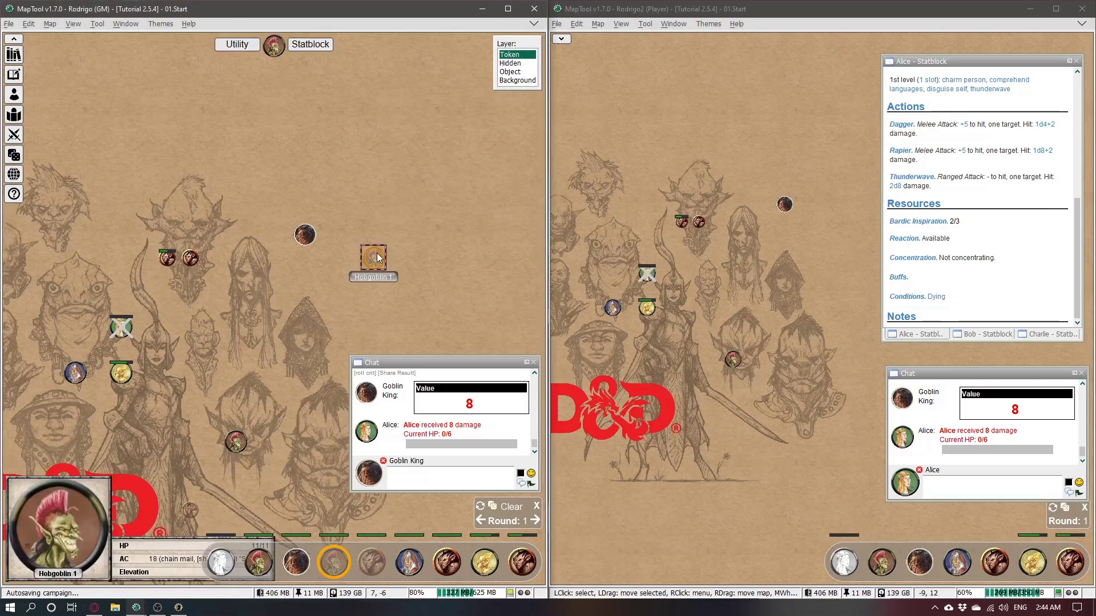
pyautogui.press('Escape')
pyautogui.moveTo(484, 167); pyautogui.dragTo(370, 216)
pyautogui.moveTo(378, 208)
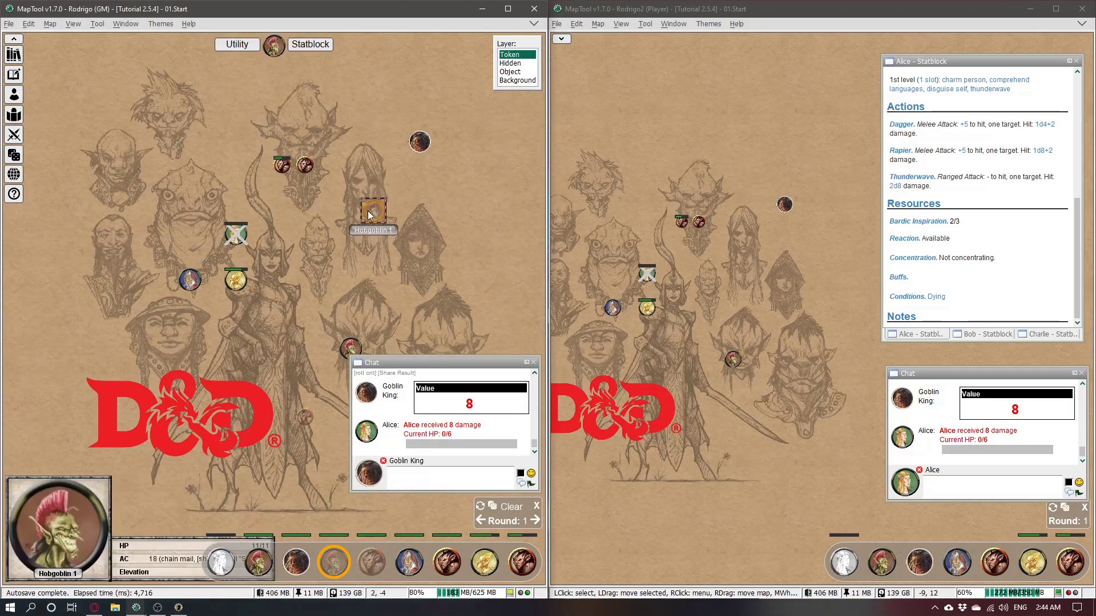
pyautogui.click(244, 46)
pyautogui.click(228, 77)
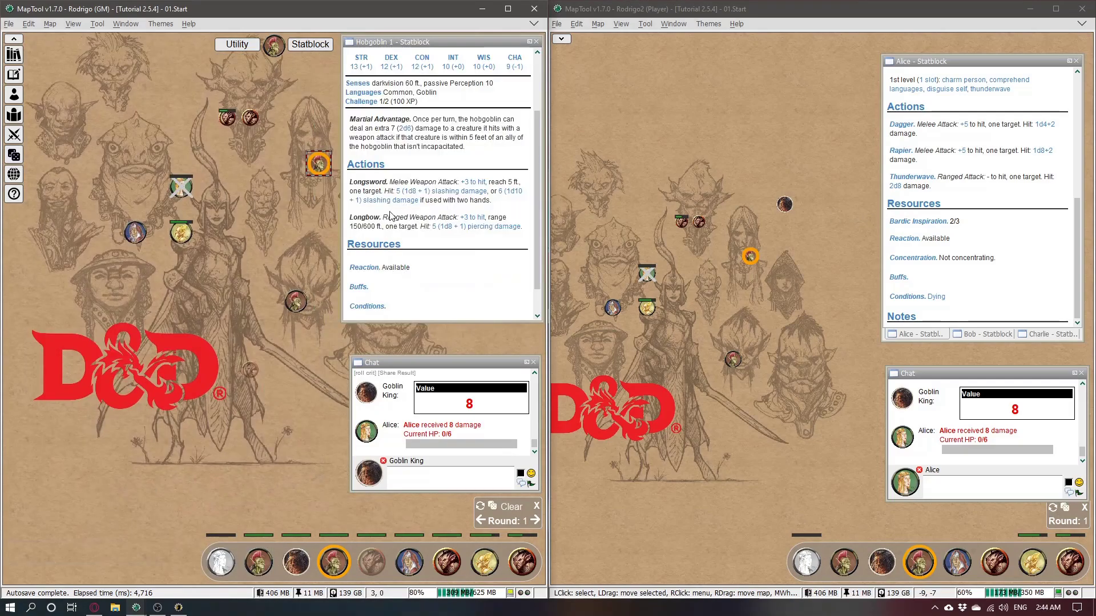
# Step: Roll Hobgoblin 1's Longbow attack, target the golden player token, and switch the GM output from Self so the players see rolls
pyautogui.click(475, 217)
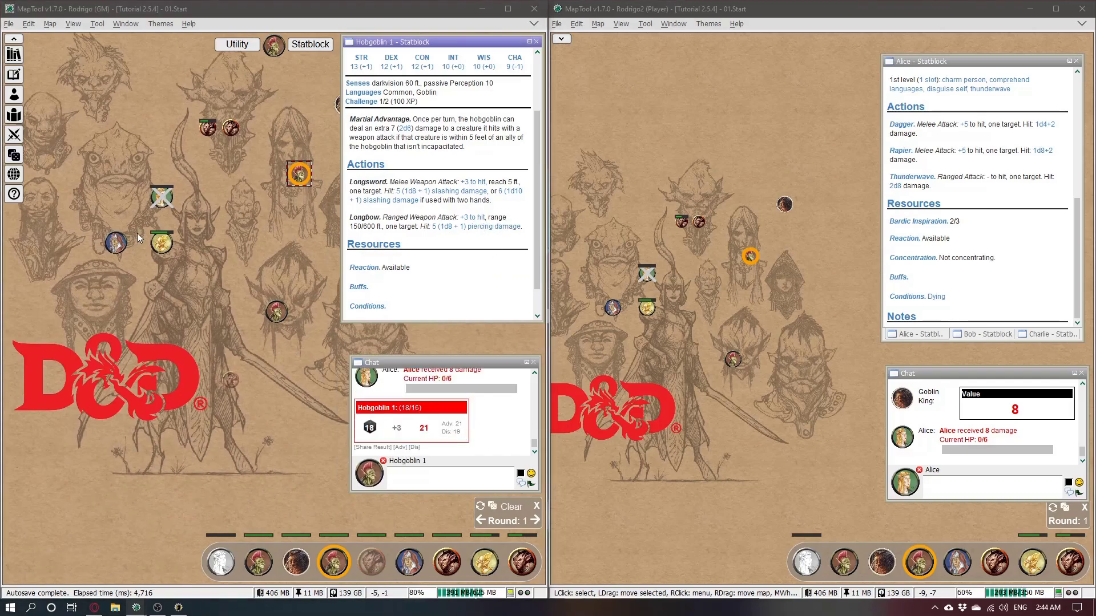
pyautogui.click(161, 243)
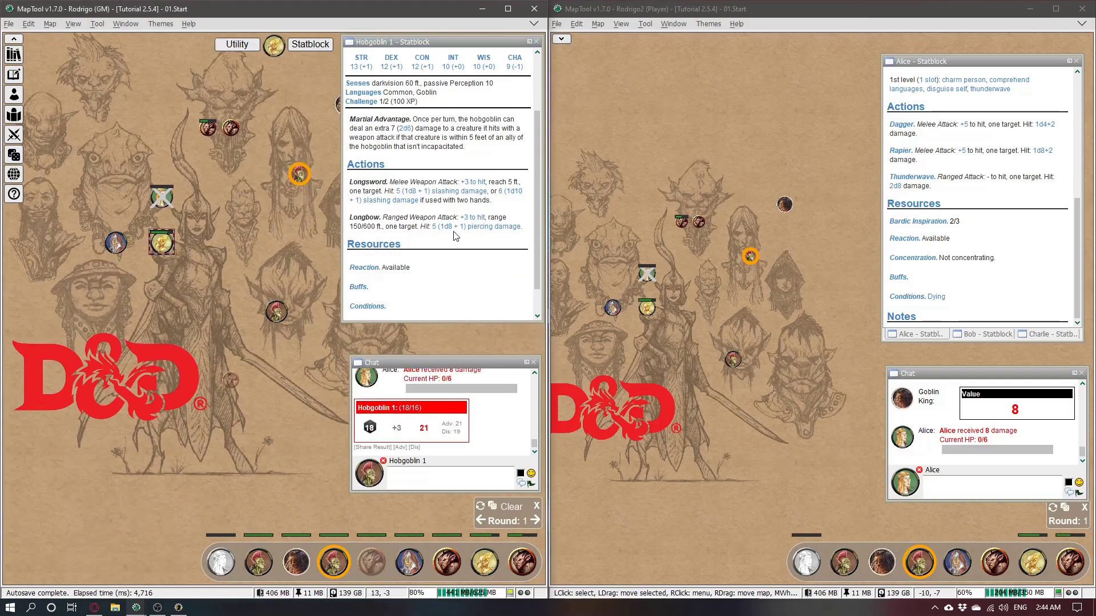
pyautogui.moveTo(13, 155)
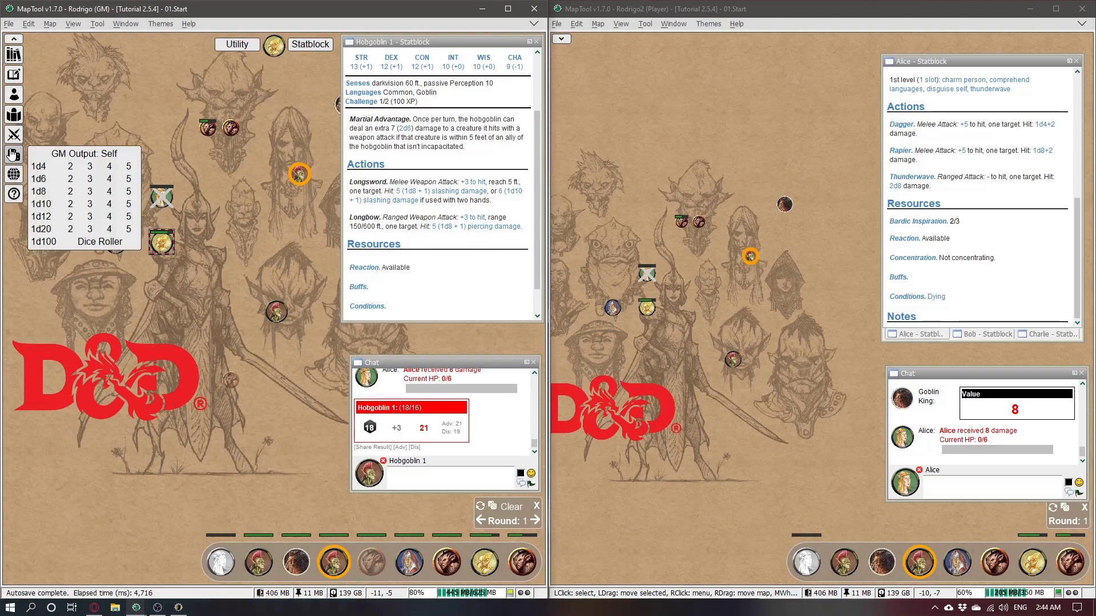
pyautogui.click(67, 155)
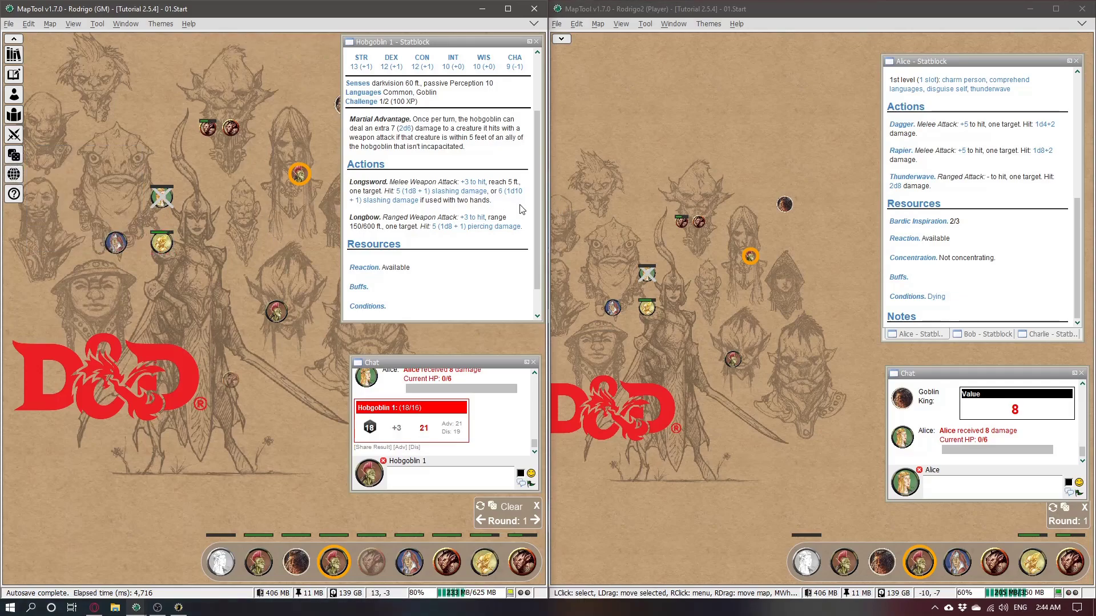
# Step: Roll the Longbow's 1d8+1 piercing damage and apply the 3 as normal damage to the golden token from the player chat
pyautogui.click(455, 227)
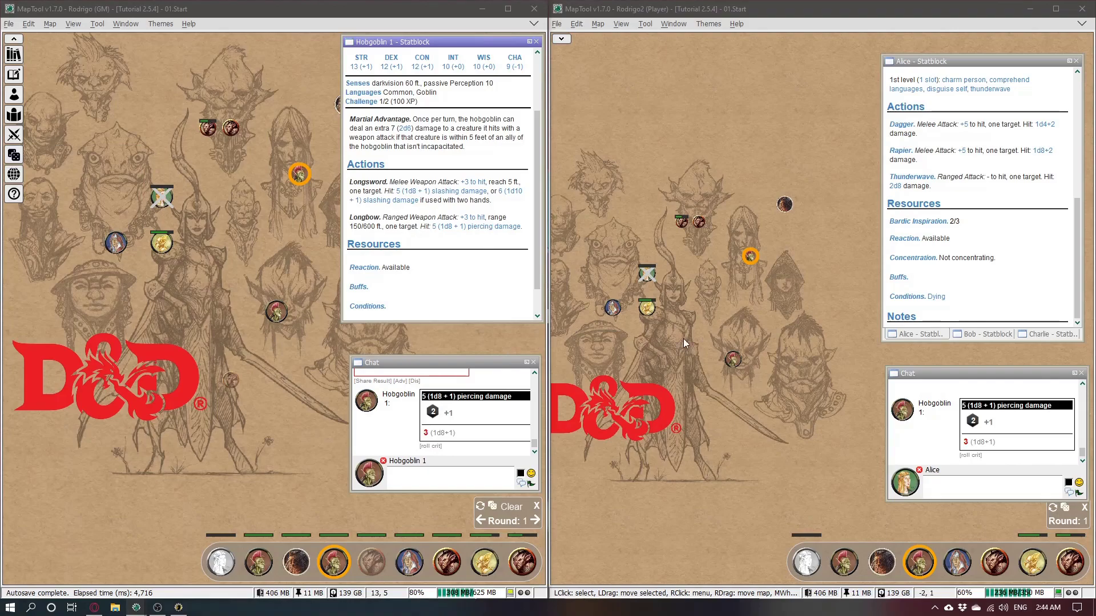
pyautogui.click(645, 306)
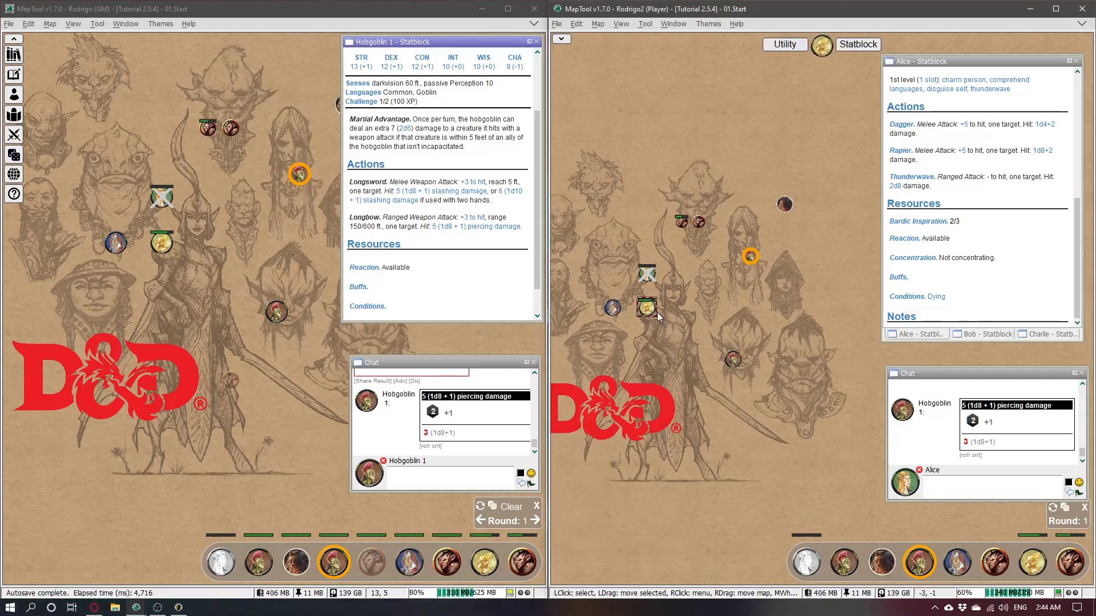
pyautogui.click(966, 443)
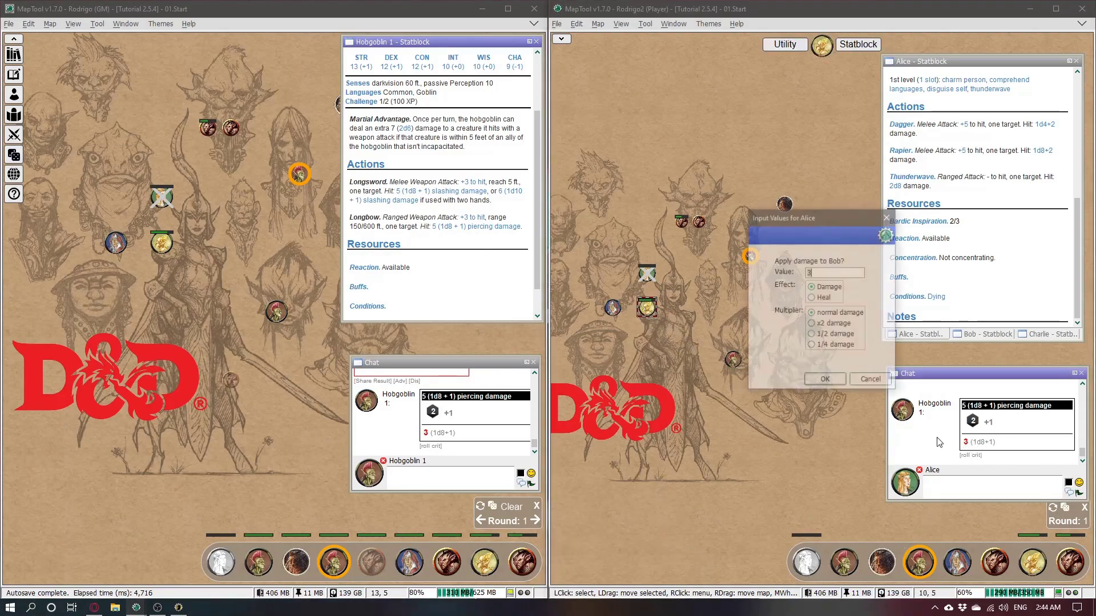
pyautogui.click(825, 381)
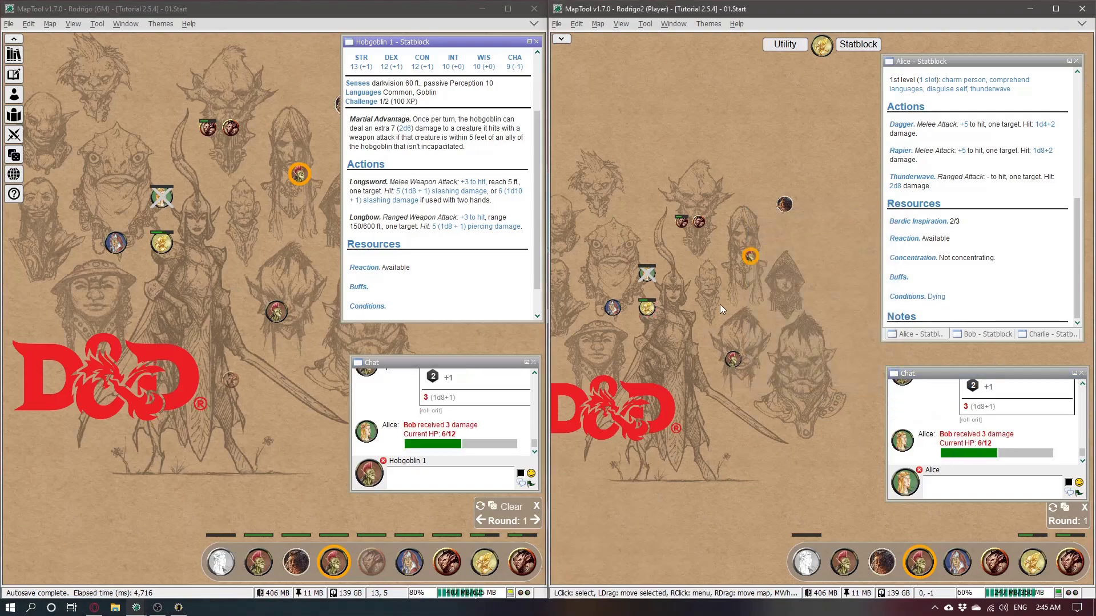
# Step: Advance the initiative to the hidden goblin and move its token diagonally next to the golden player token
pyautogui.click(535, 520)
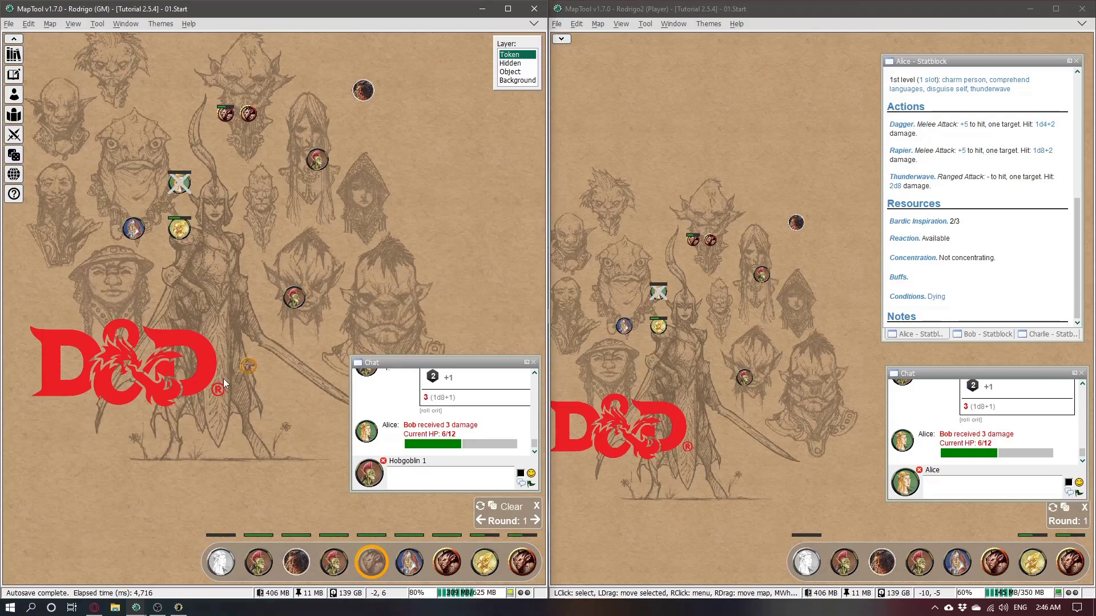
pyautogui.moveTo(294, 379); pyautogui.dragTo(247, 279)
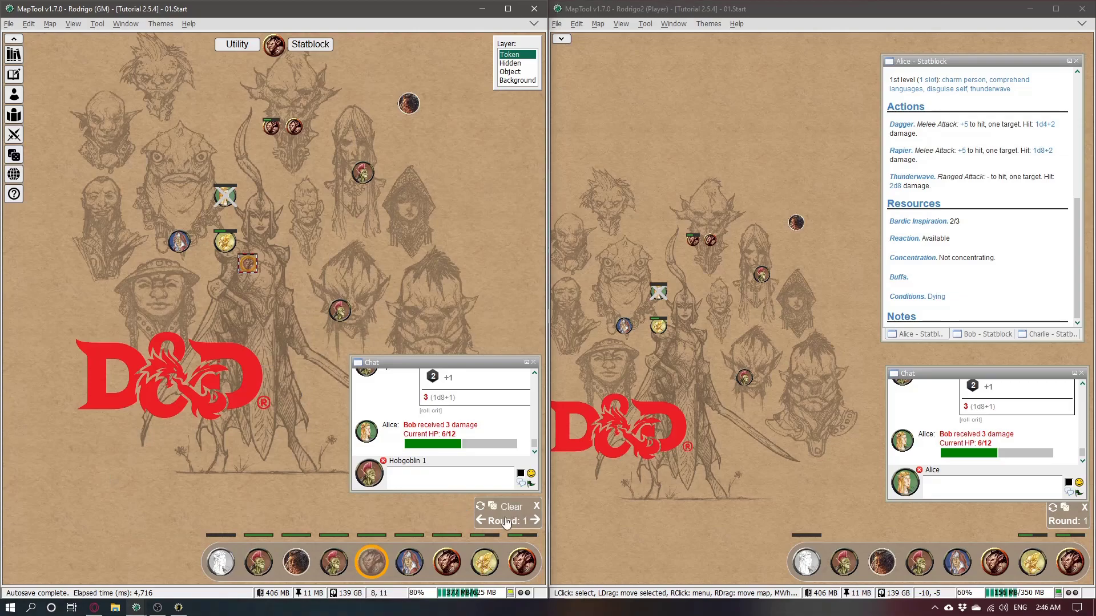
# Step: Roll the Scimitar attack from the hidden goblin's statblock and reveal the goblin's token to the players
pyautogui.click(309, 44)
pyautogui.click(454, 251)
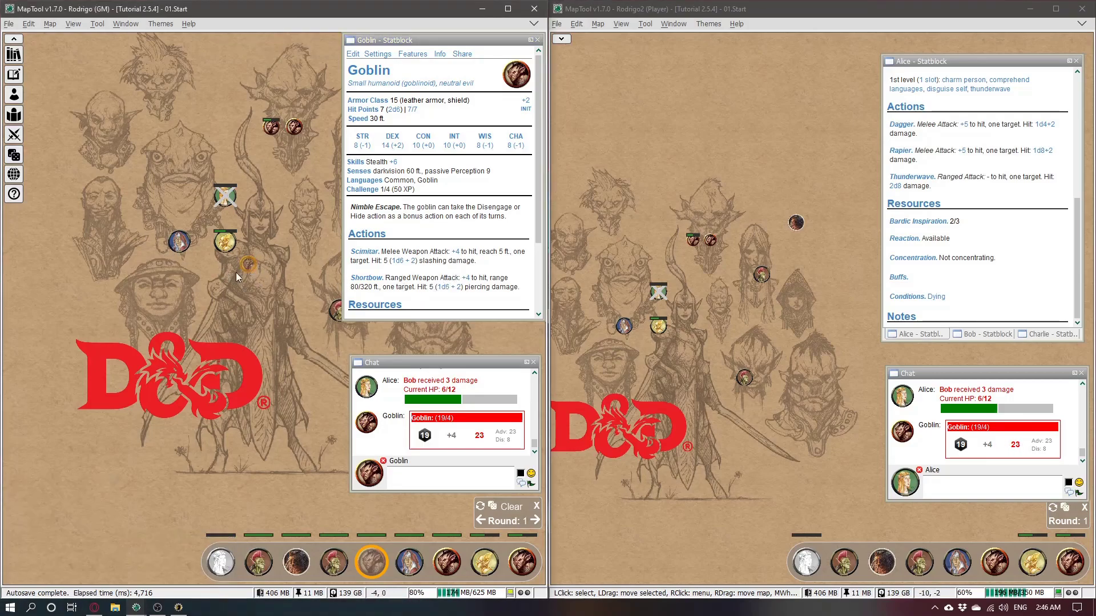
pyautogui.click(235, 45)
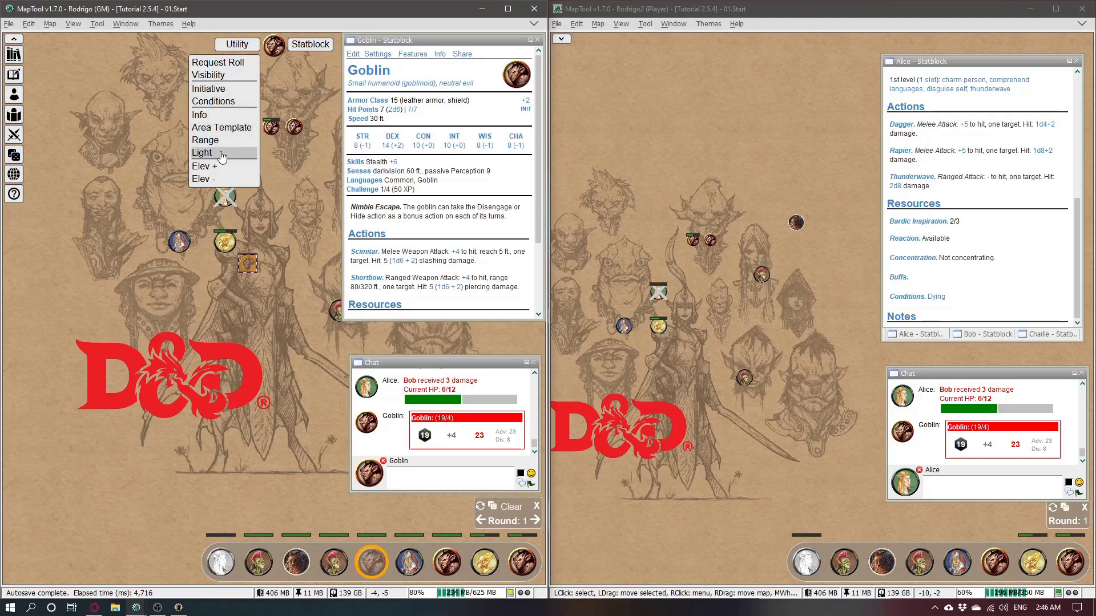
pyautogui.click(225, 77)
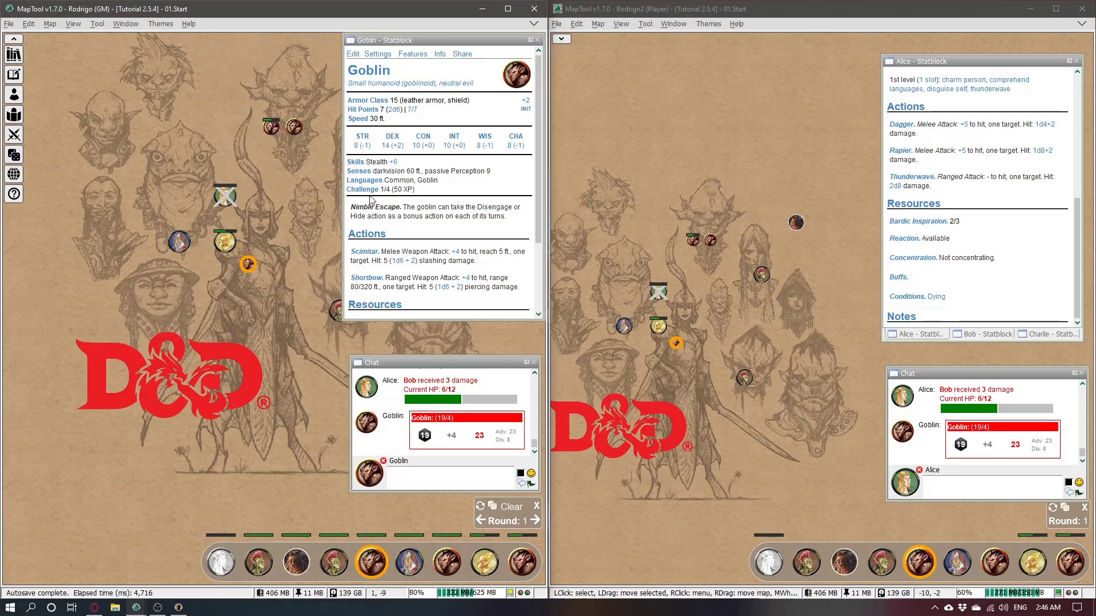
# Step: Roll the Scimitar's 1d6+2 slashing damage and apply the 5 as normal damage to the golden token from the player chat
pyautogui.click(406, 261)
pyautogui.click(228, 242)
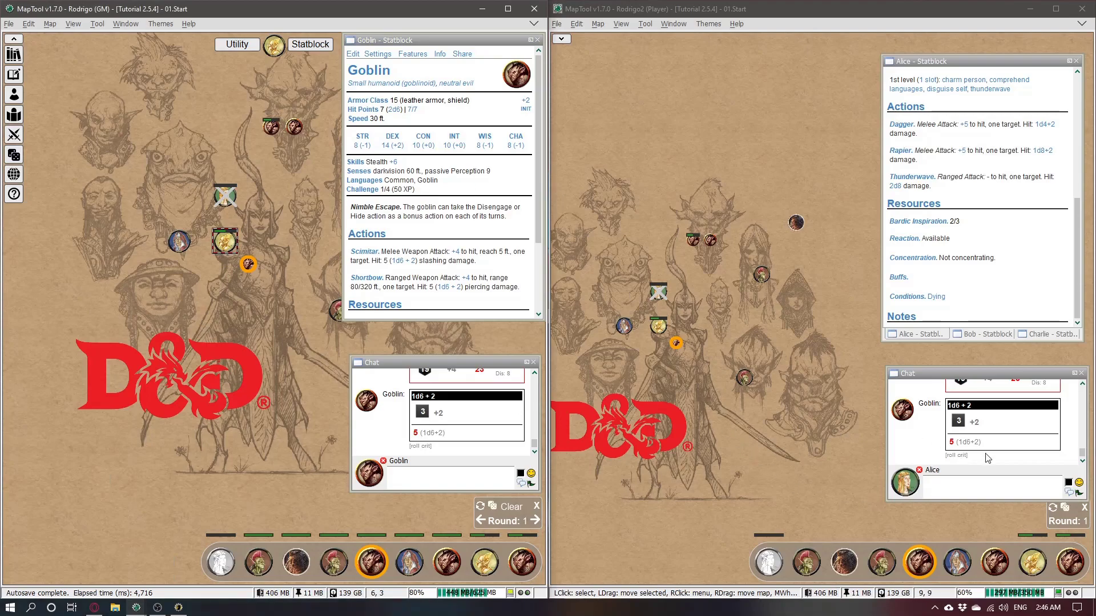
pyautogui.click(658, 326)
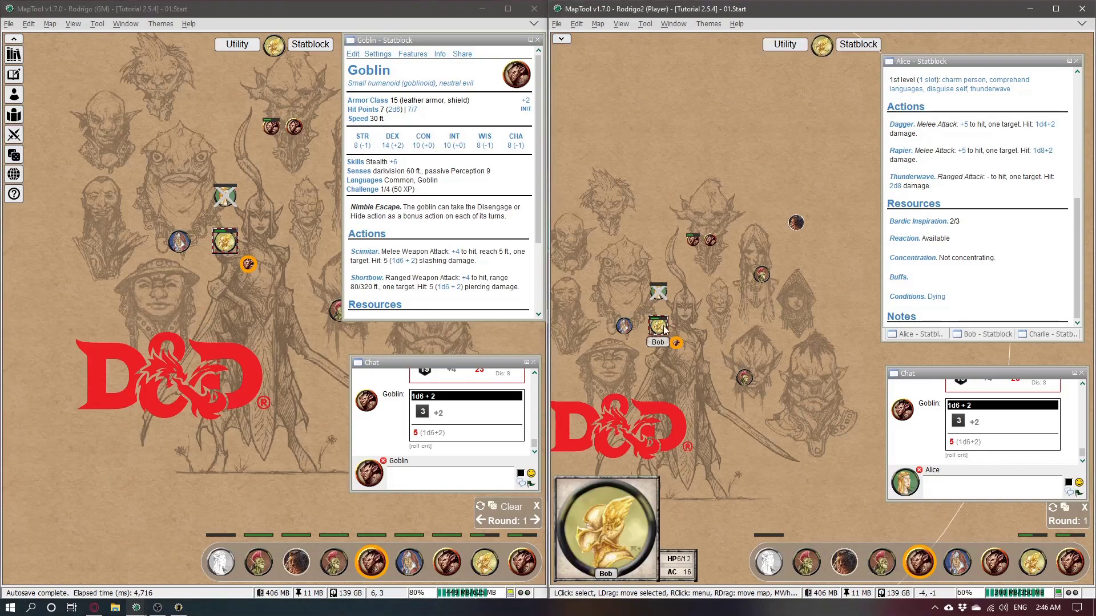
pyautogui.click(952, 443)
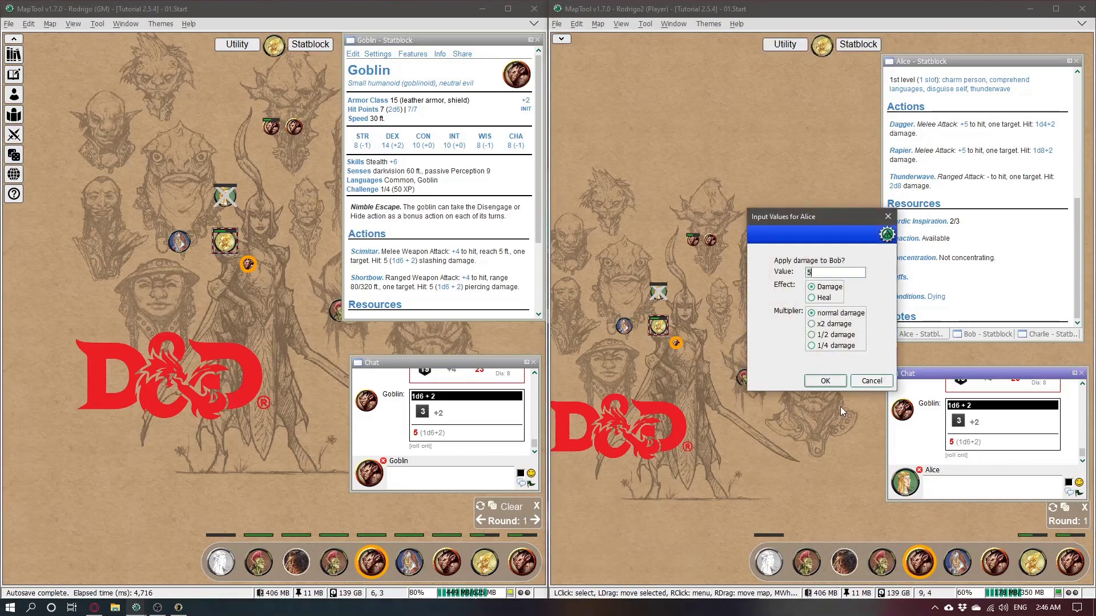
pyautogui.click(825, 381)
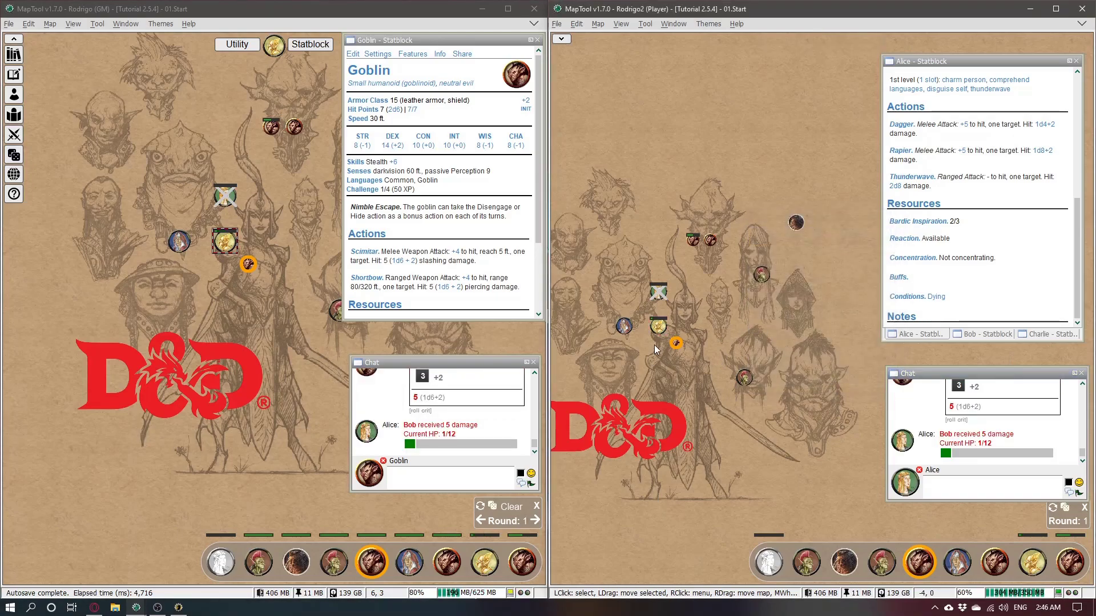
pyautogui.scroll(2, 659, 330)
pyautogui.scroll(-2, 770, 297)
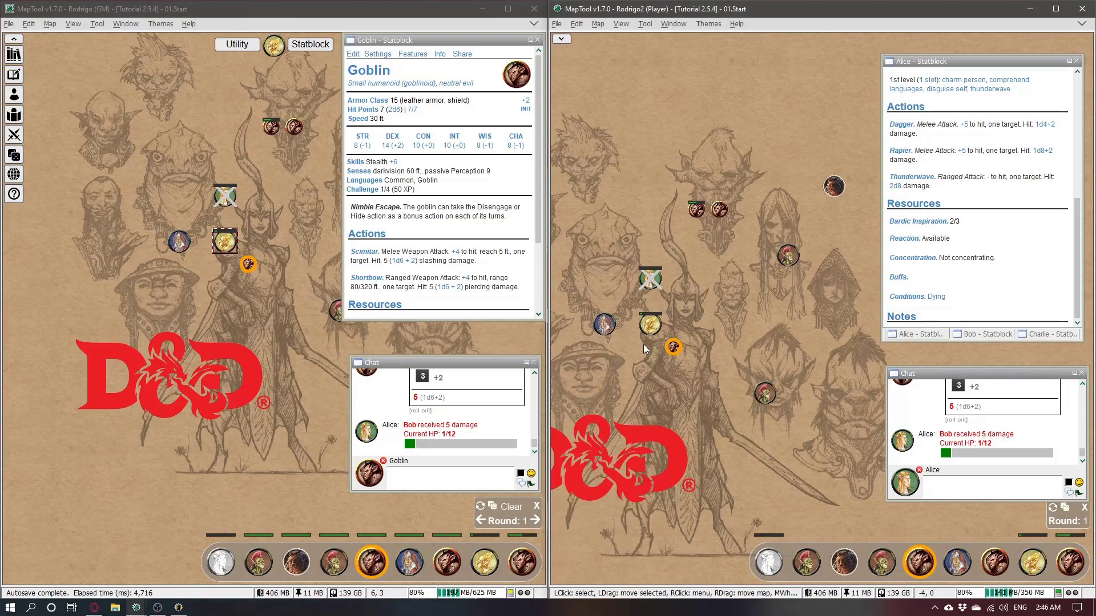
# Step: Advance the initiative to the blue player token, and move it and the dying bard side by side, away from the goblins
pyautogui.click(536, 522)
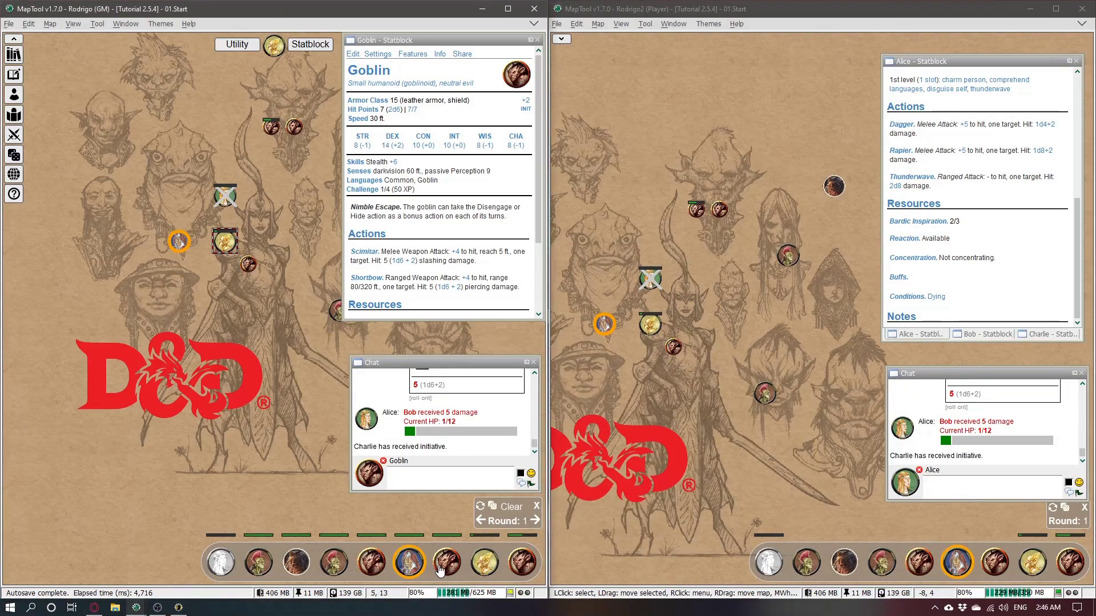
pyautogui.click(195, 250)
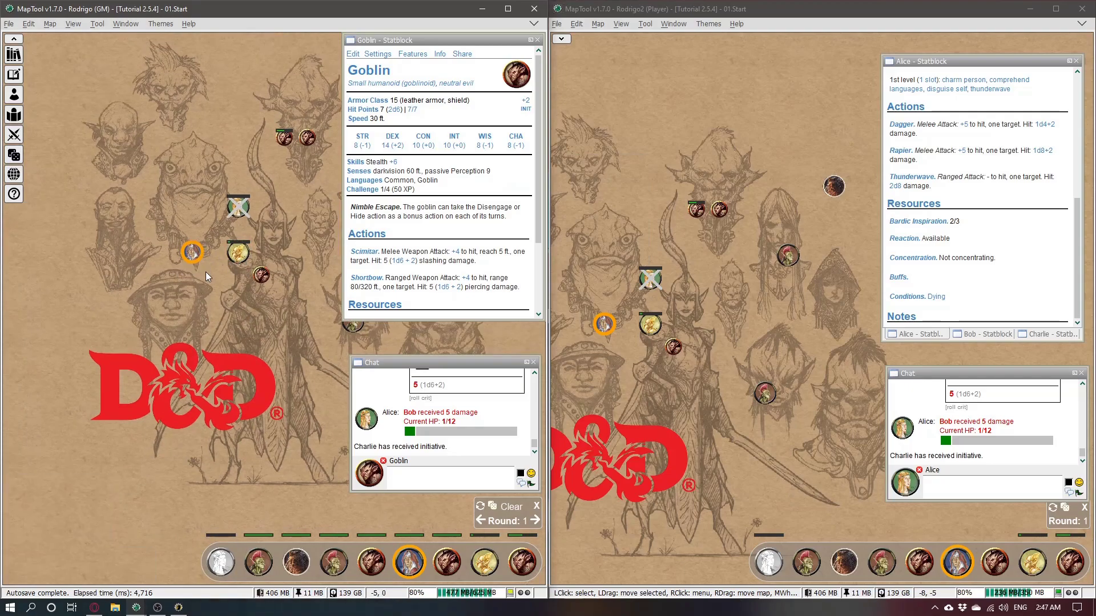
pyautogui.moveTo(192, 251)
pyautogui.moveTo(192, 251); pyautogui.dragTo(175, 214)
pyautogui.moveTo(249, 258); pyautogui.dragTo(151, 259)
pyautogui.click(248, 241)
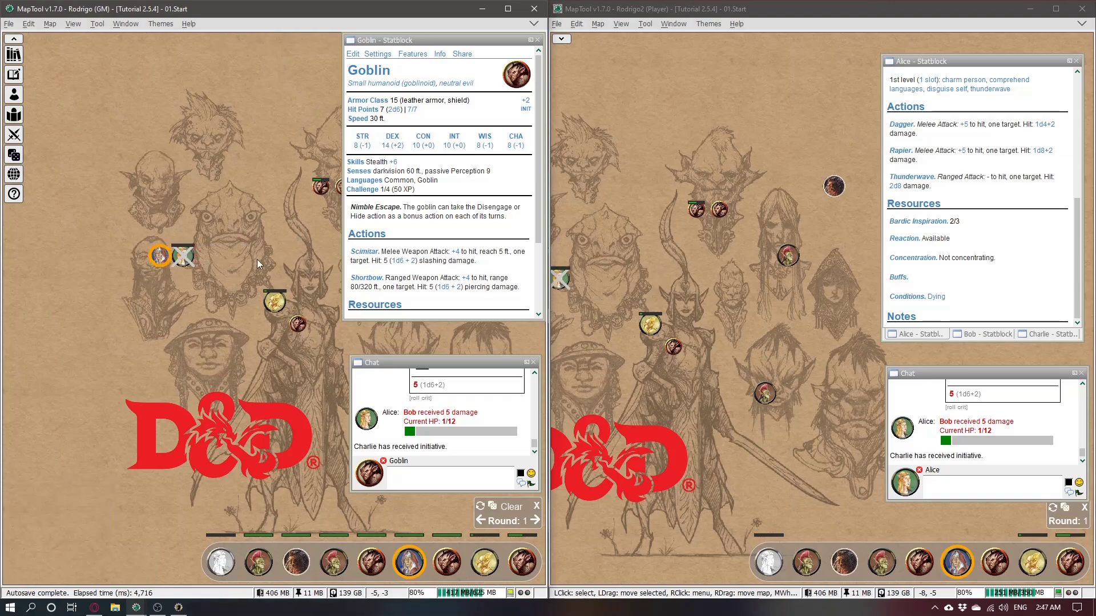
pyautogui.moveTo(261, 258); pyautogui.dragTo(192, 278)
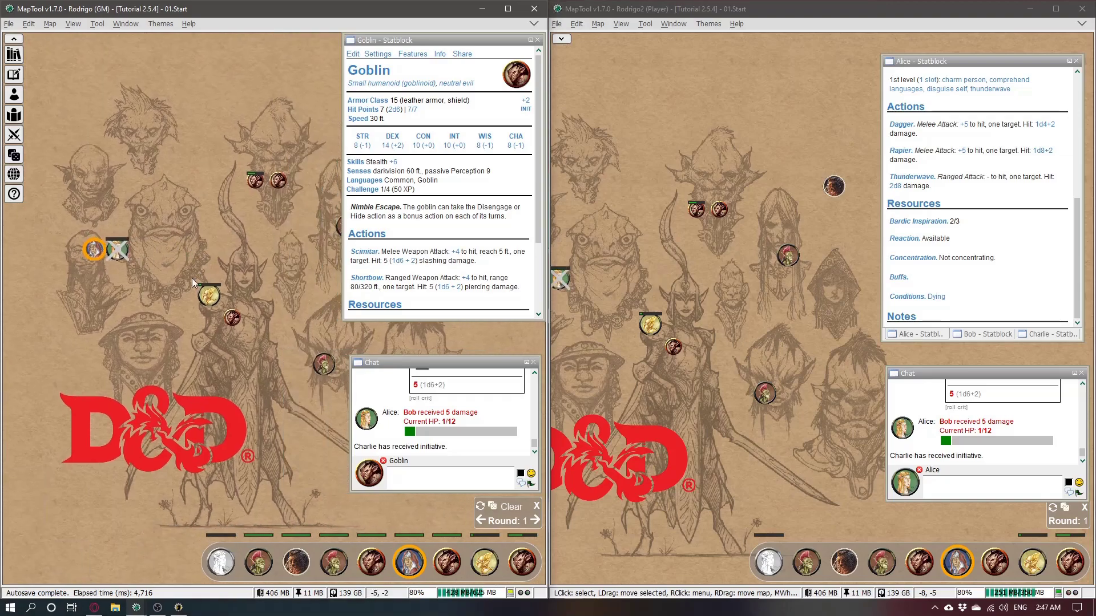
# Step: Advance the initiative to the next goblin and move its token directly above the golden player token
pyautogui.click(535, 520)
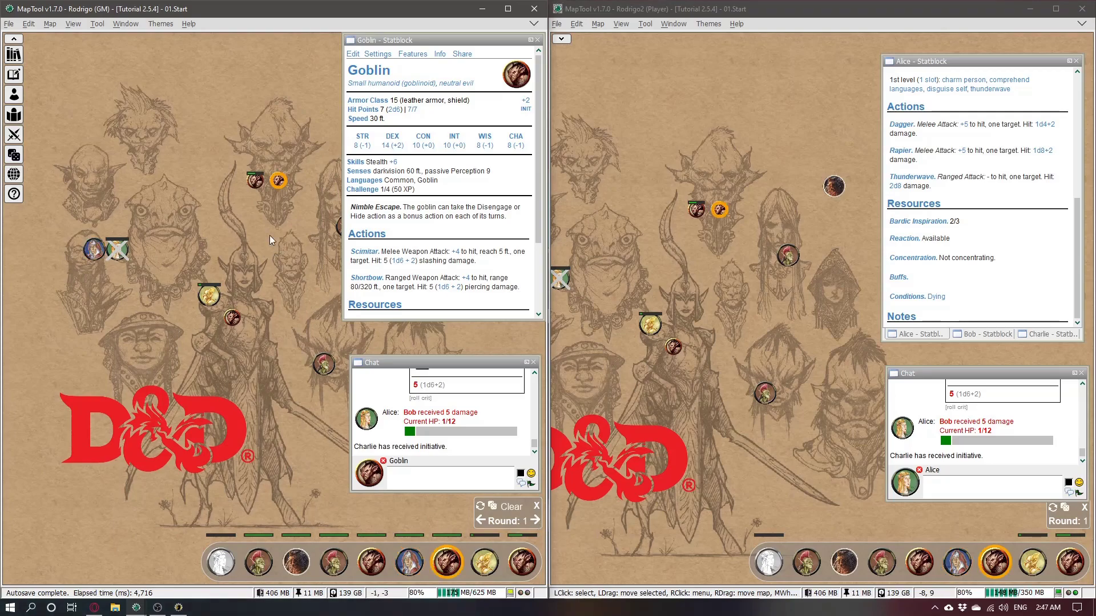
pyautogui.moveTo(279, 188); pyautogui.dragTo(208, 265)
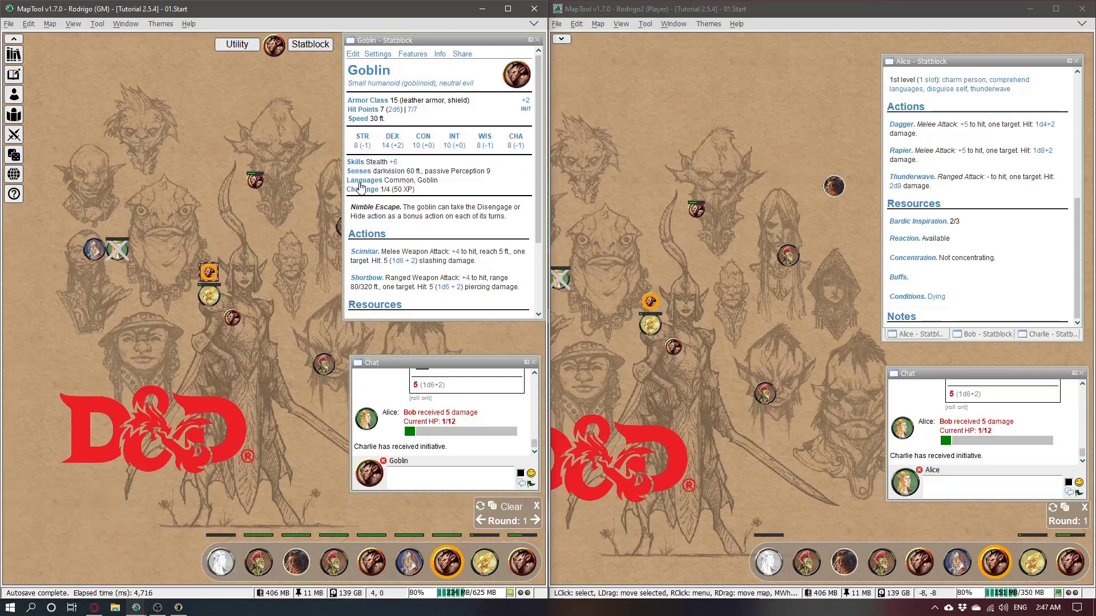
# Step: Roll the active goblin's Scimitar attack against the golden token, followed by its 1d6+2 damage
pyautogui.scroll(-3, 439, 247)
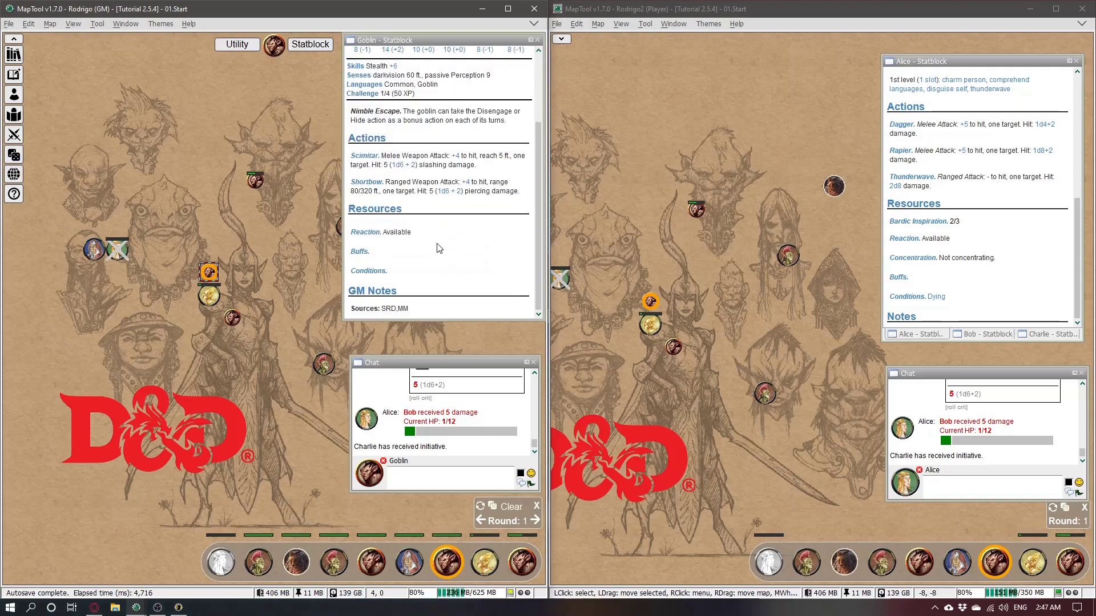
pyautogui.click(455, 157)
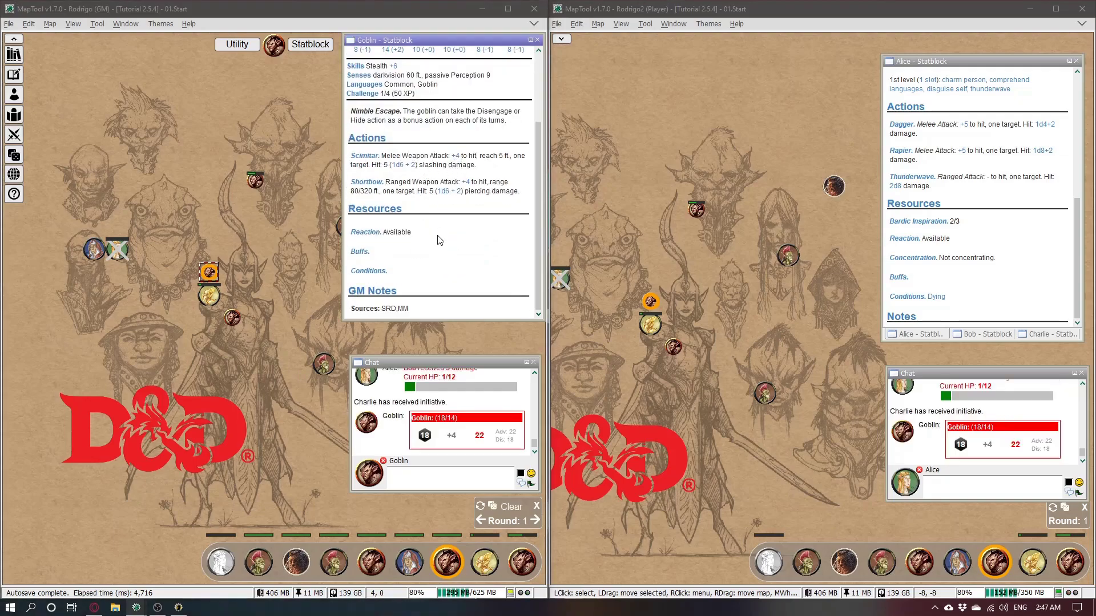
pyautogui.click(209, 295)
pyautogui.tripleClick(447, 194)
pyautogui.click(474, 174)
pyautogui.click(397, 165)
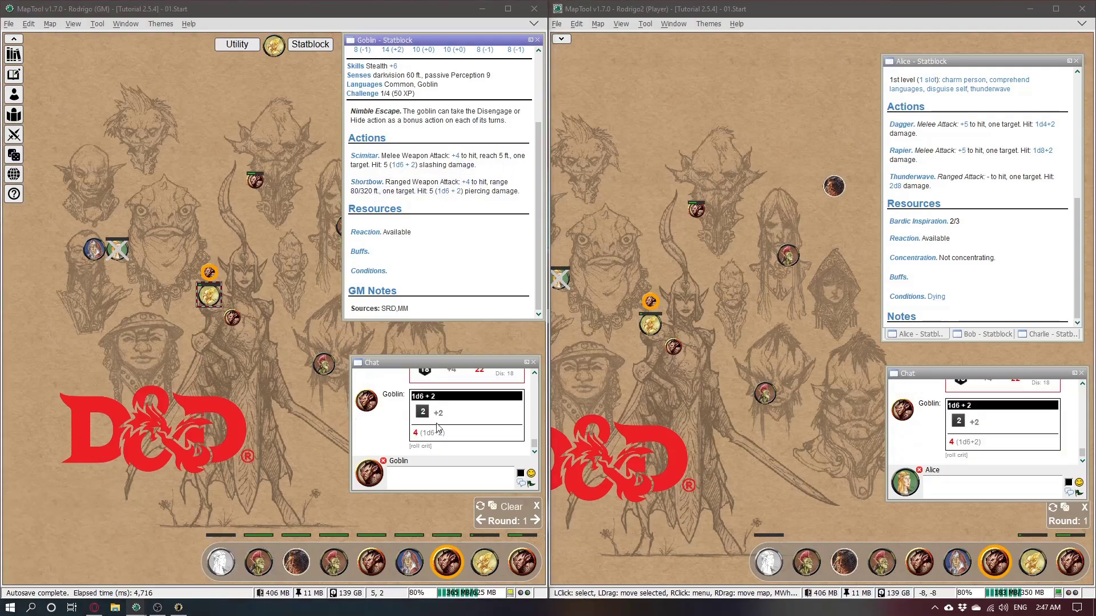
# Step: Apply the rolled 4 as normal damage to the golden token from the player chat and close the player statblocks
pyautogui.moveTo(211, 306)
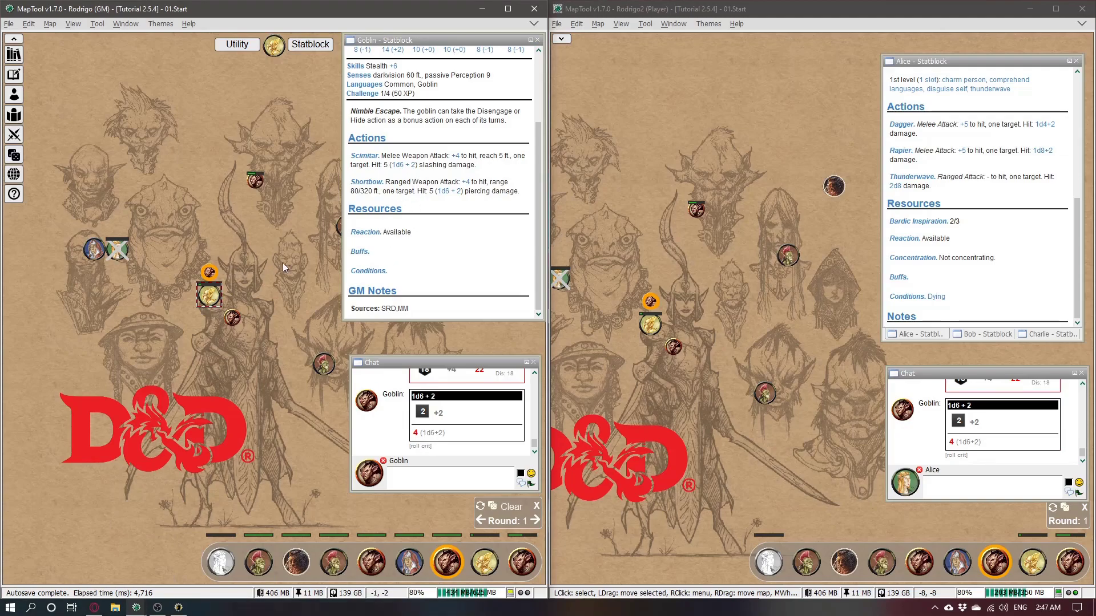
pyautogui.click(644, 333)
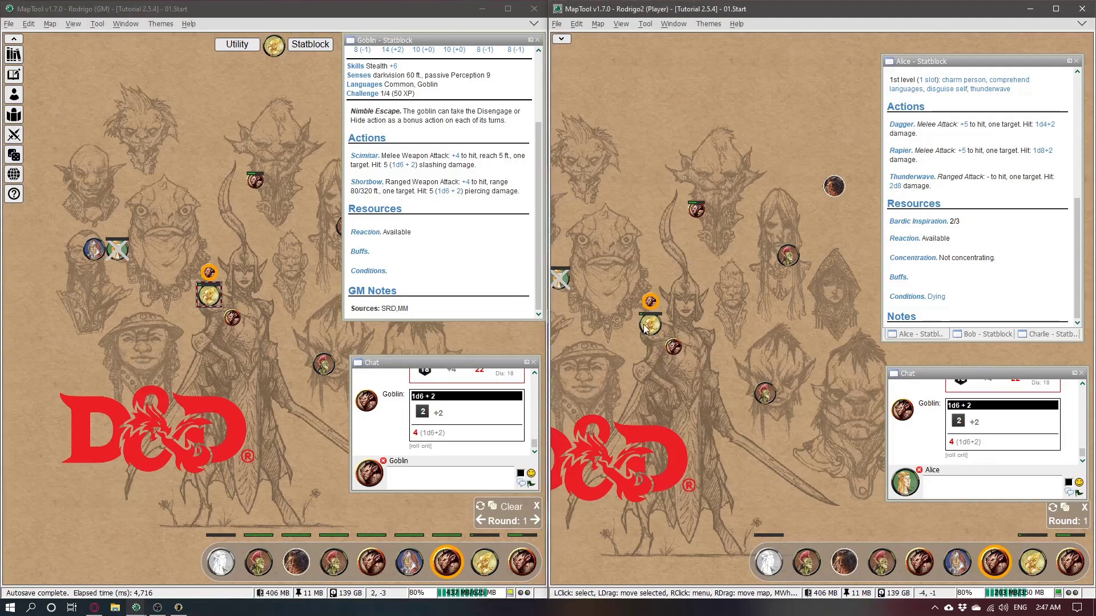
pyautogui.click(950, 443)
pyautogui.click(825, 381)
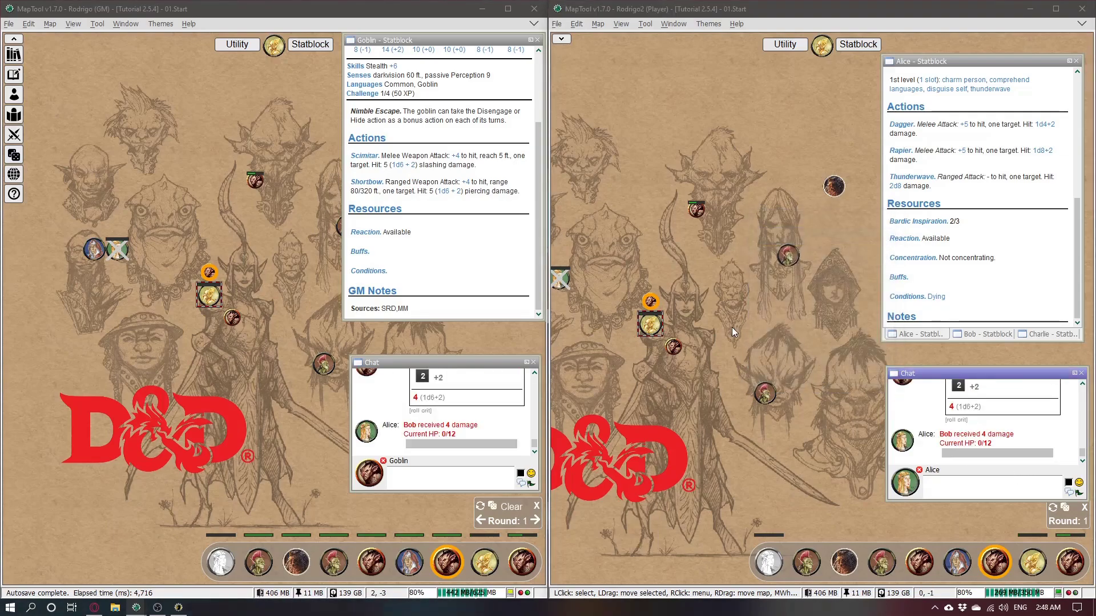
pyautogui.click(1076, 61)
pyautogui.click(1076, 61)
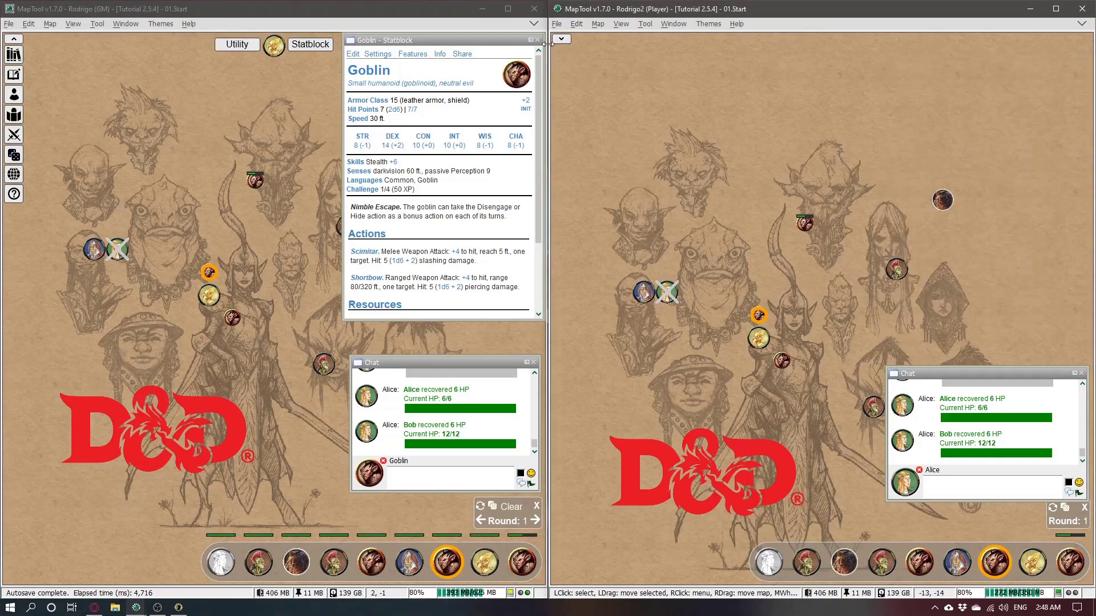
# Step: Maximize the GM window and mark every goblin, hobgoblin and the goblin king on the map as Dead
pyautogui.click(493, 228)
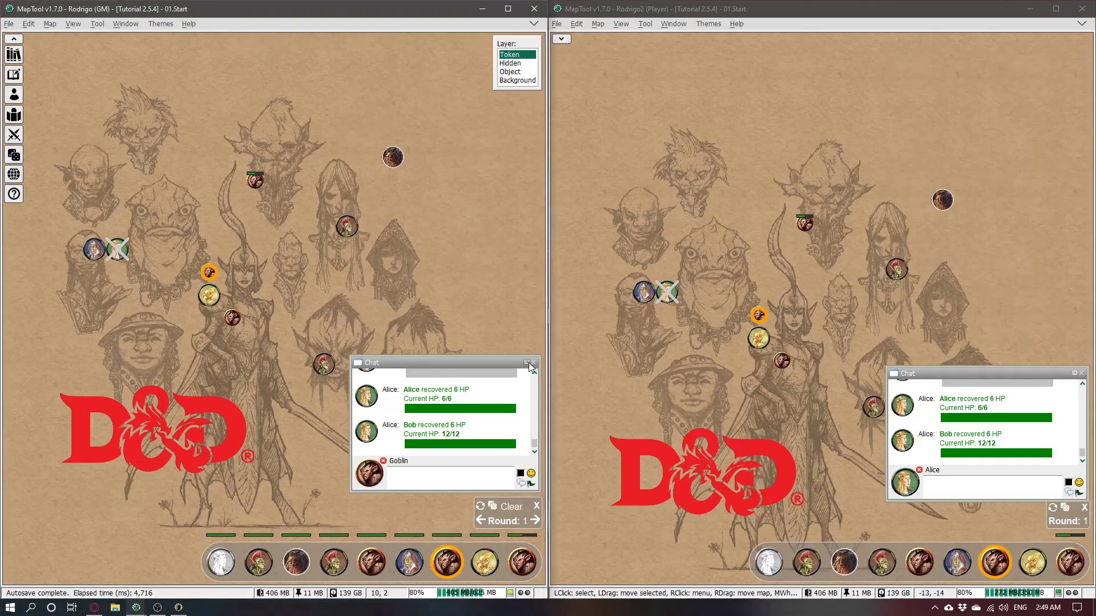
pyautogui.moveTo(429, 11); pyautogui.dragTo(570, 1)
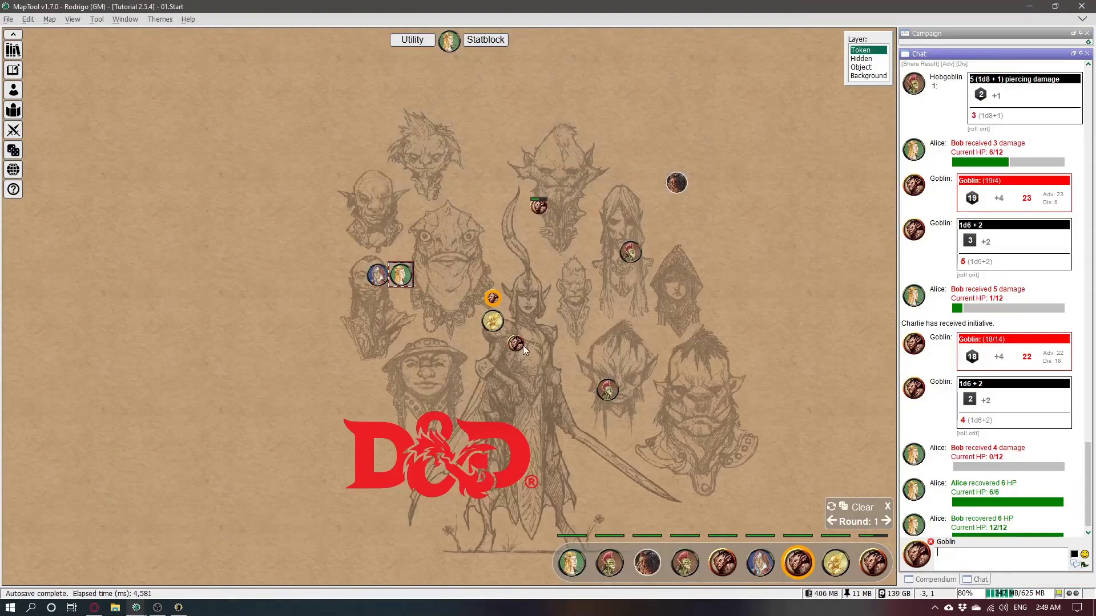
pyautogui.moveTo(531, 173); pyautogui.dragTo(754, 413)
pyautogui.moveTo(515, 136); pyautogui.dragTo(764, 435)
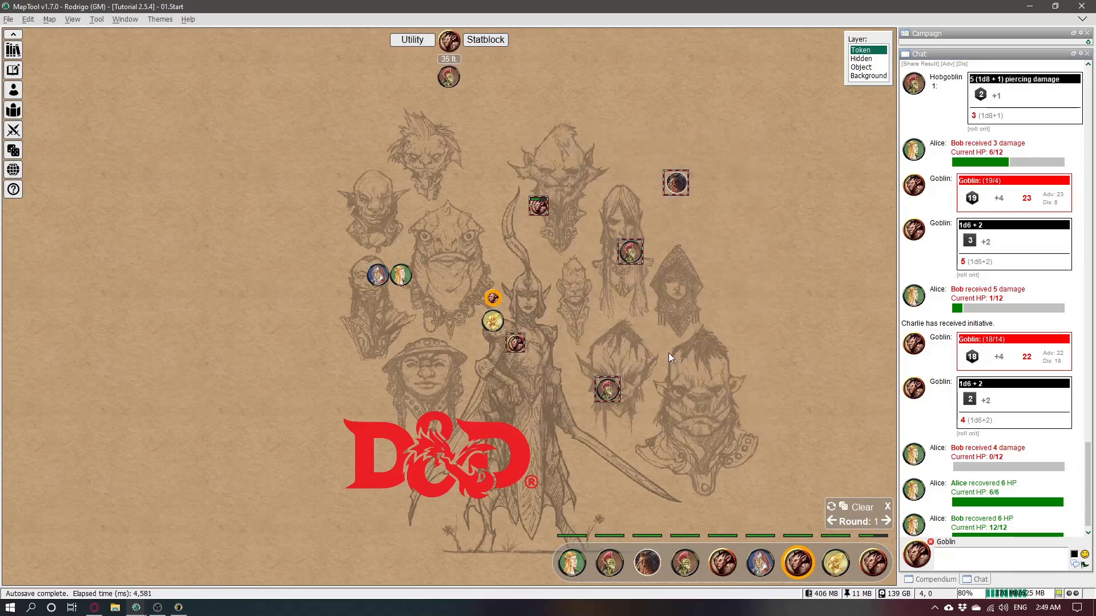
pyautogui.hotkey('alt', 'c')
pyautogui.click(492, 202)
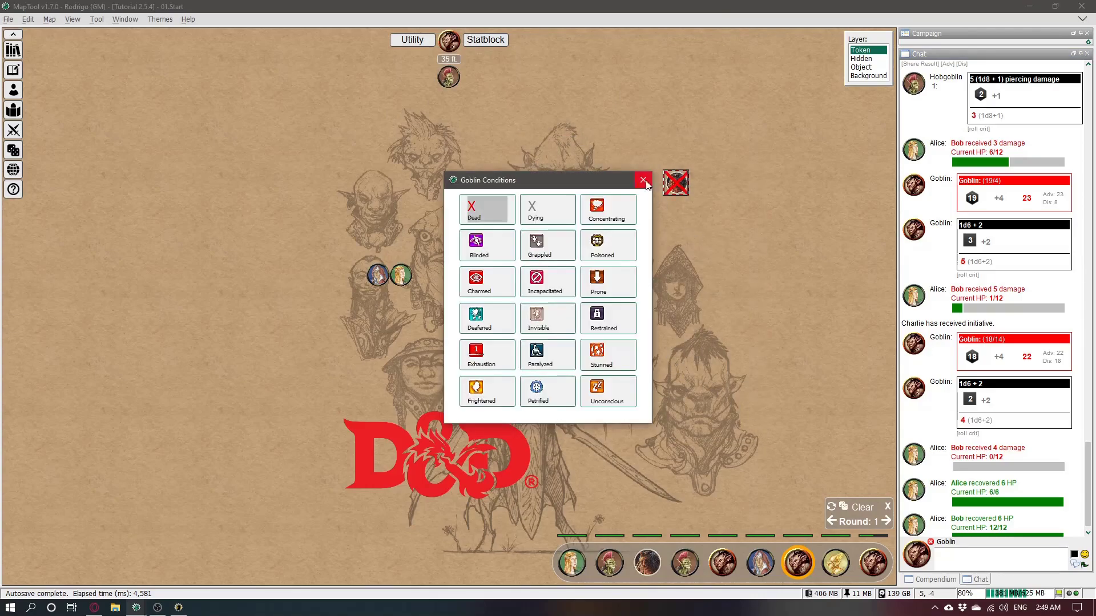
pyautogui.click(643, 179)
pyautogui.click(669, 278)
pyautogui.moveTo(503, 139); pyautogui.dragTo(805, 479)
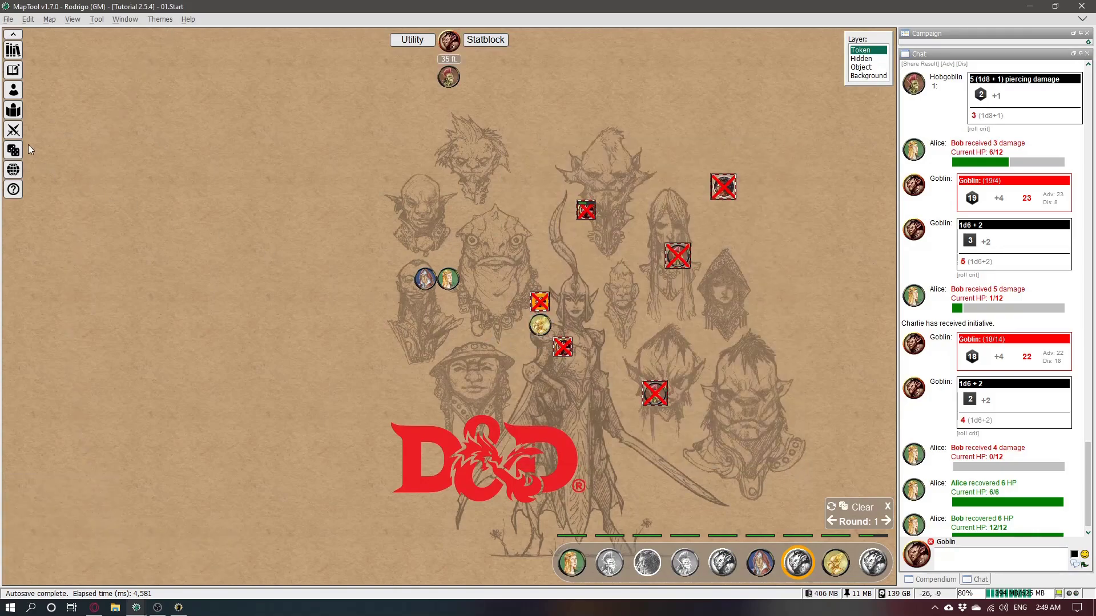
# Step: Open the encounter manager, compare it with the party view and look up the encounter's total XP
pyautogui.moveTo(6, 111)
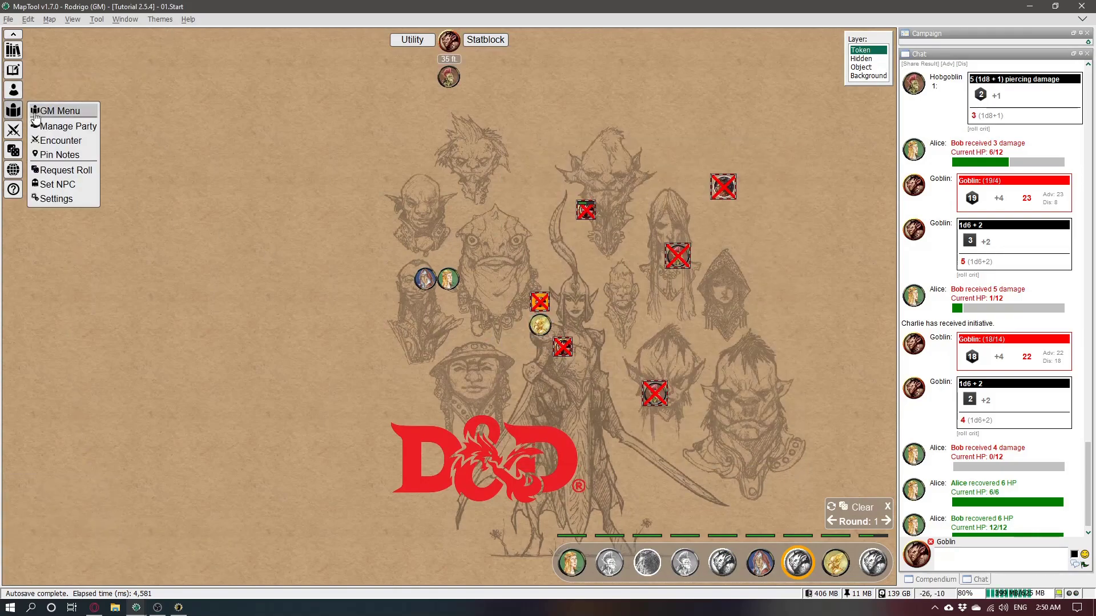
pyautogui.click(50, 143)
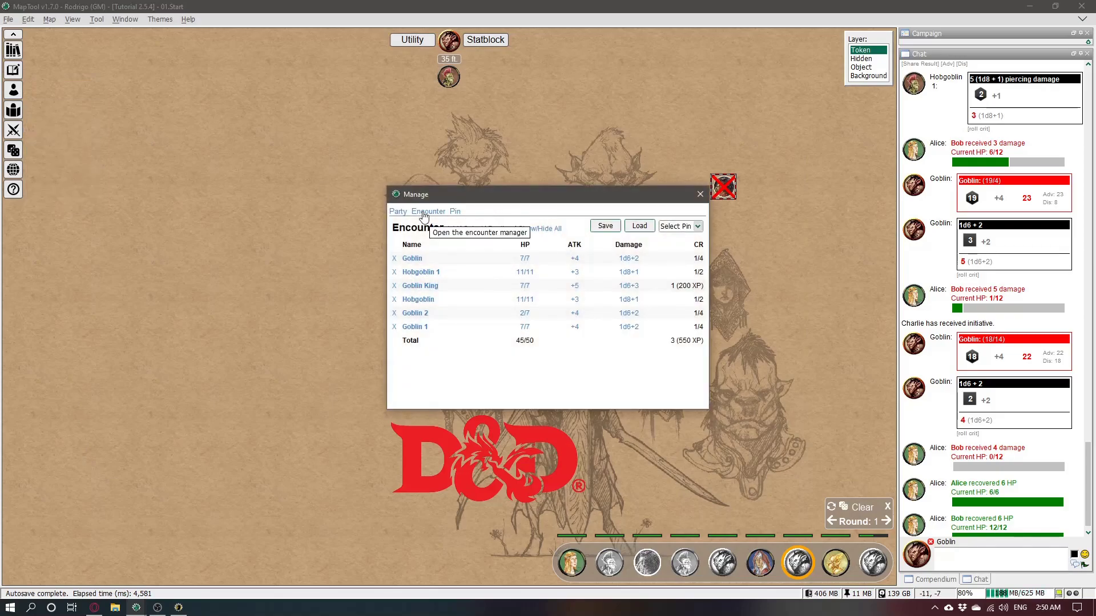
pyautogui.click(396, 212)
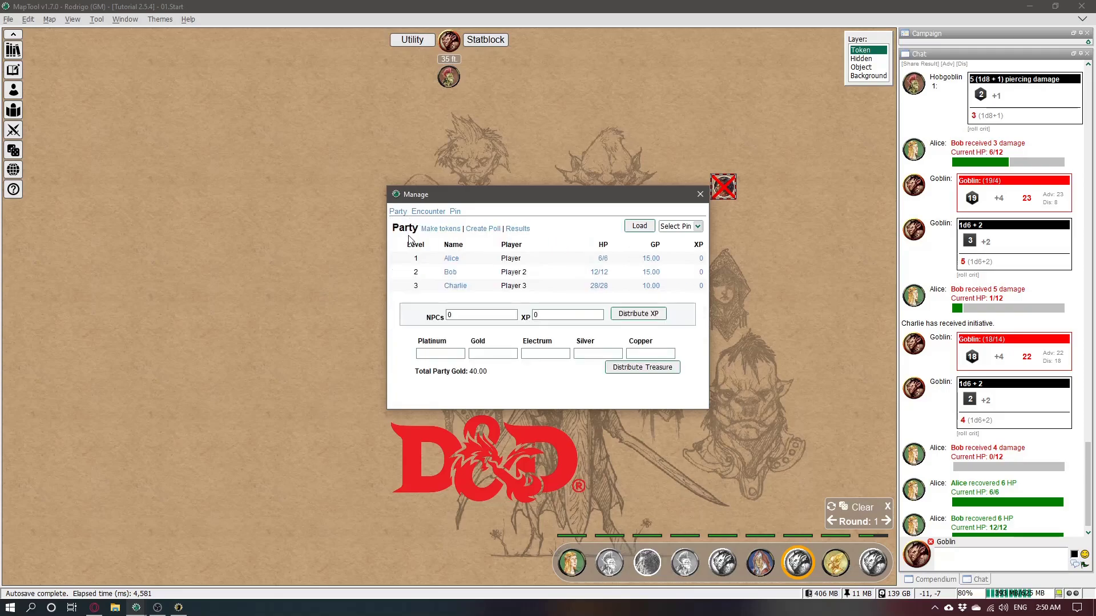
pyautogui.click(434, 211)
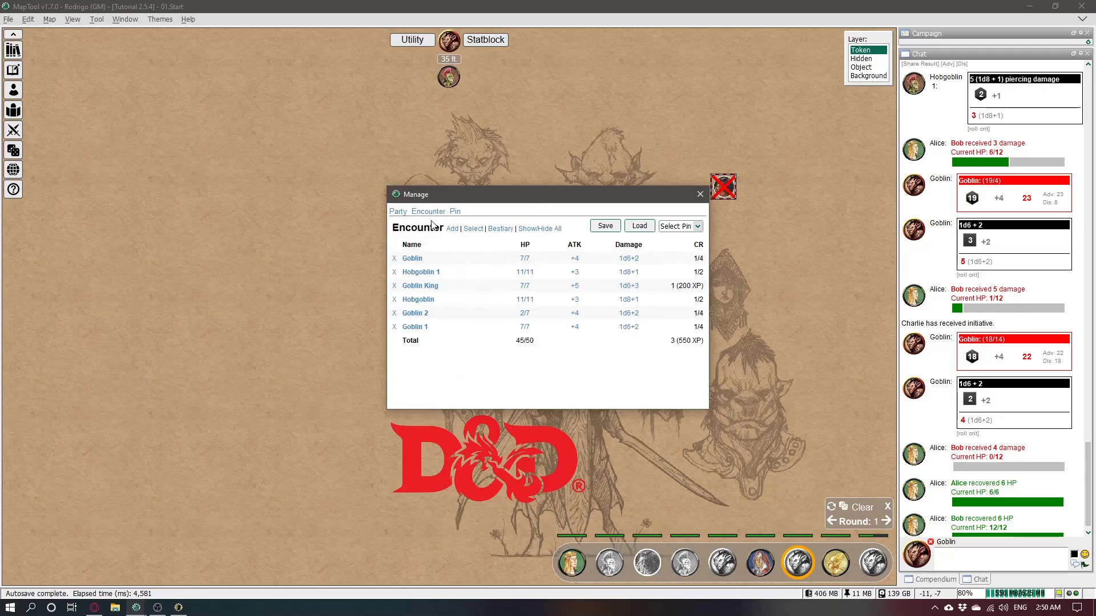
pyautogui.doubleClick(684, 341)
pyautogui.click(679, 345)
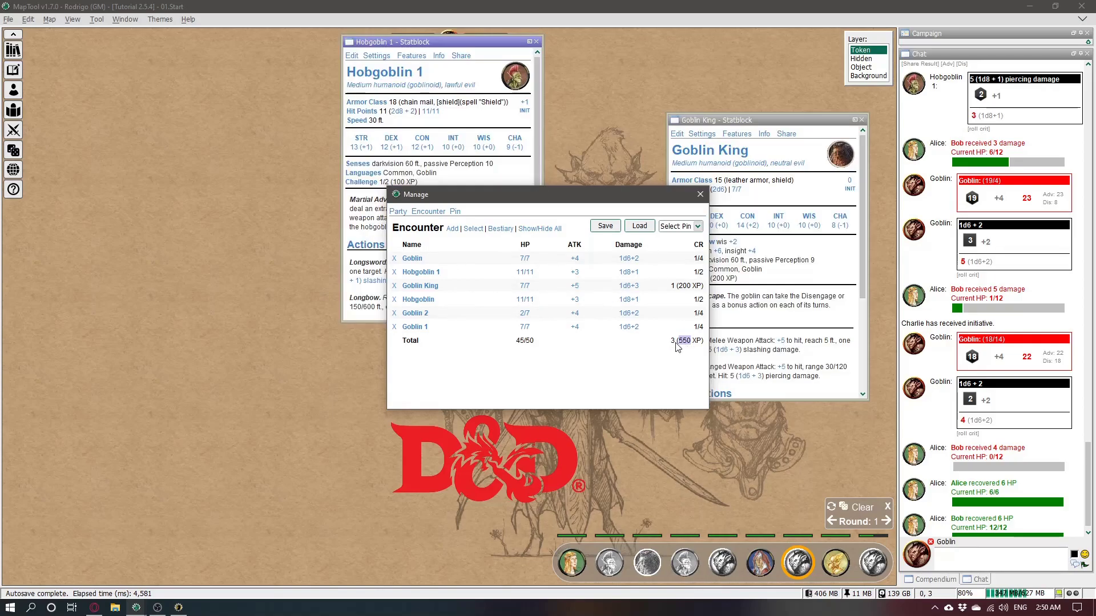
# Step: Distribute 550 XP among the party members from the party manager
pyautogui.click(398, 211)
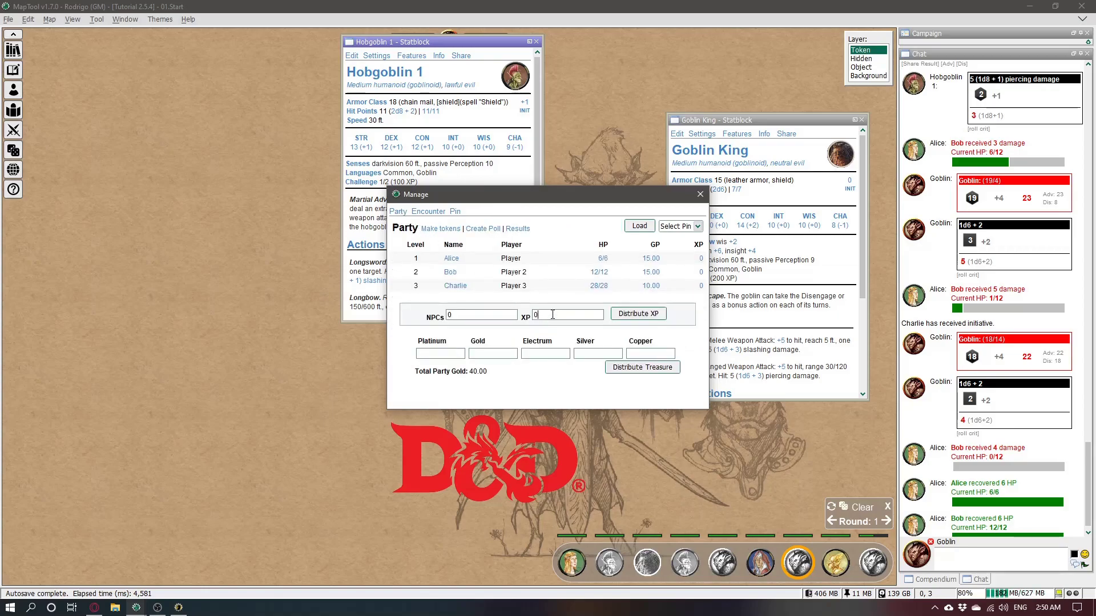
pyautogui.click(560, 315)
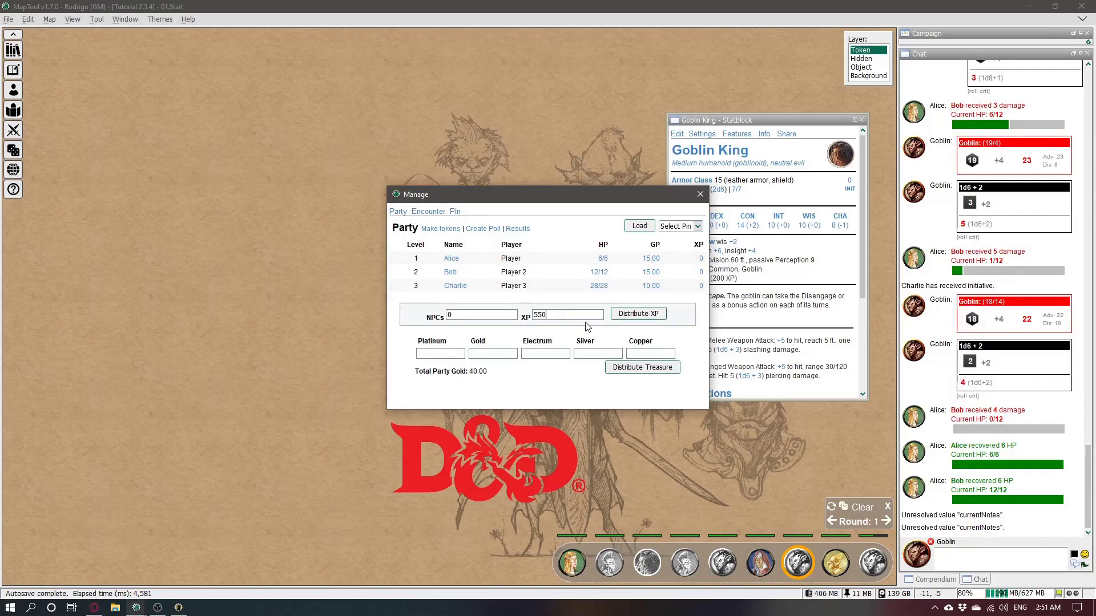
pyautogui.click(638, 314)
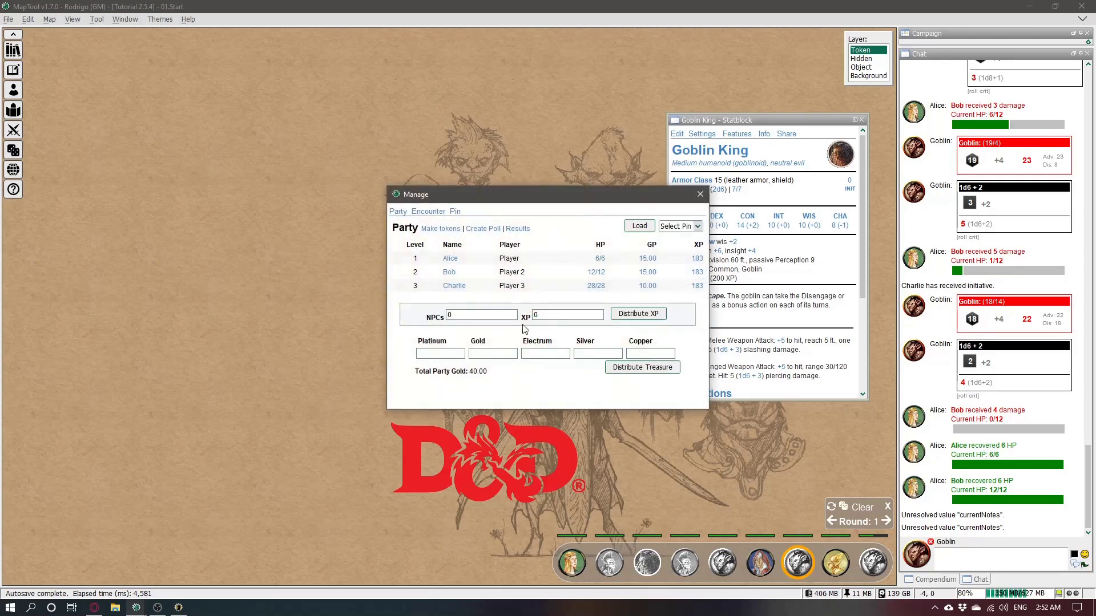
# Step: Distribute gold treasure to the party so each member receives 10 GP, and check the payouts in the chat
pyautogui.moveTo(583, 206); pyautogui.dragTo(414, 152)
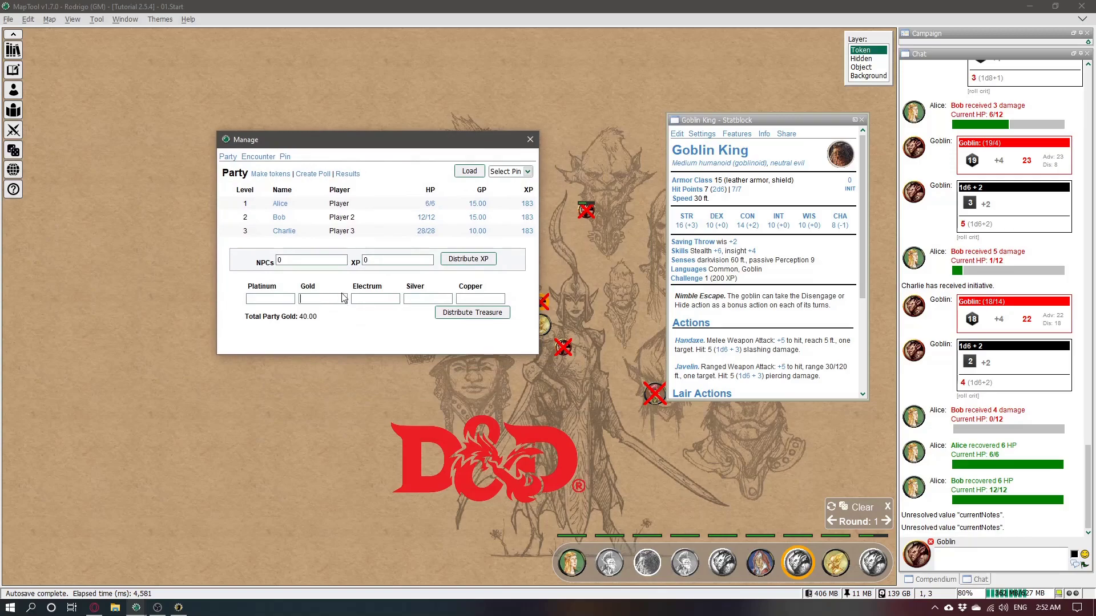
pyautogui.click(472, 312)
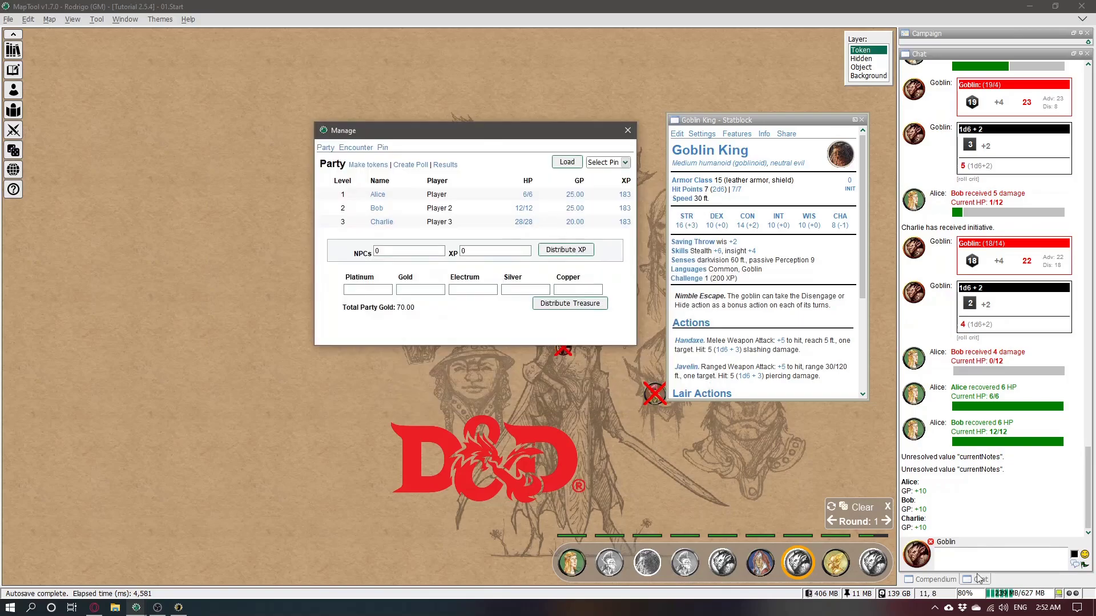
pyautogui.click(924, 490)
pyautogui.moveTo(937, 531); pyautogui.dragTo(903, 480)
pyautogui.click(898, 479)
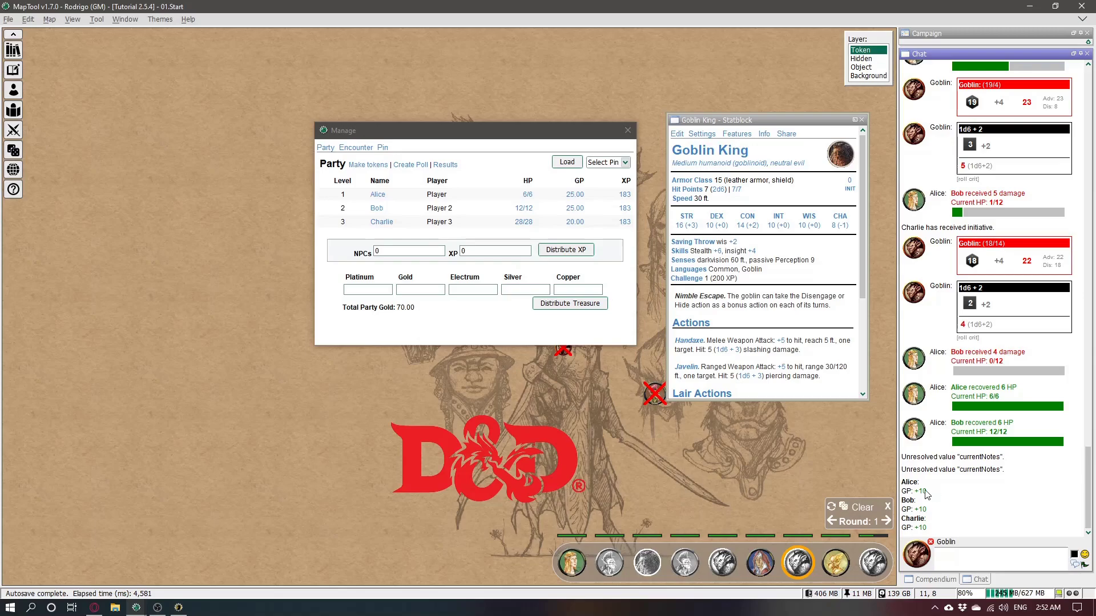
# Step: Reset the combat rounds to zero and clear the whole initiative without keeping the PCs
pyautogui.click(861, 530)
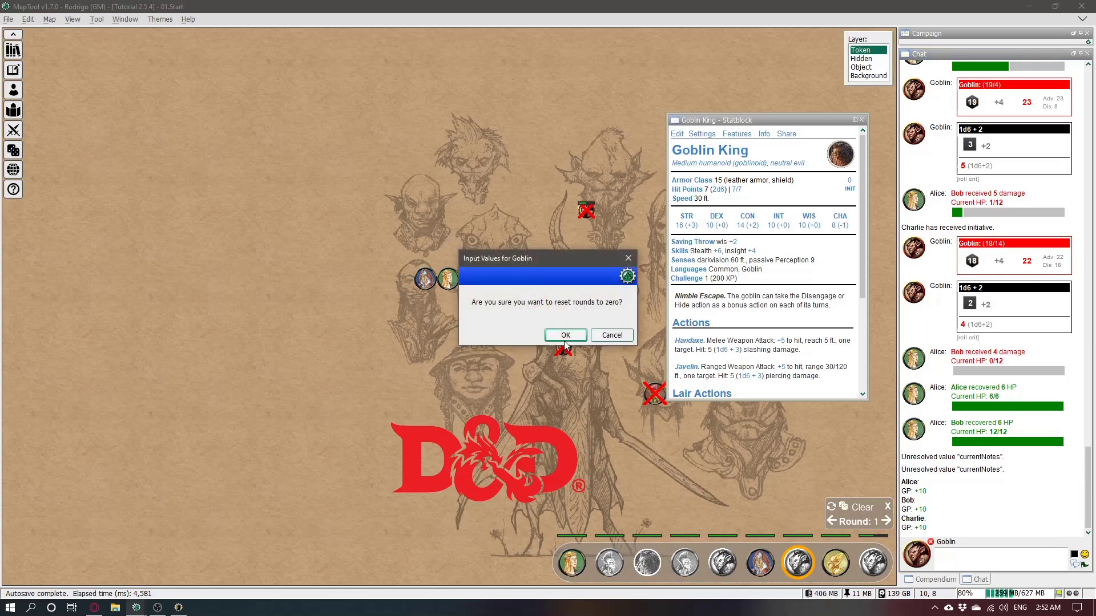
pyautogui.click(565, 335)
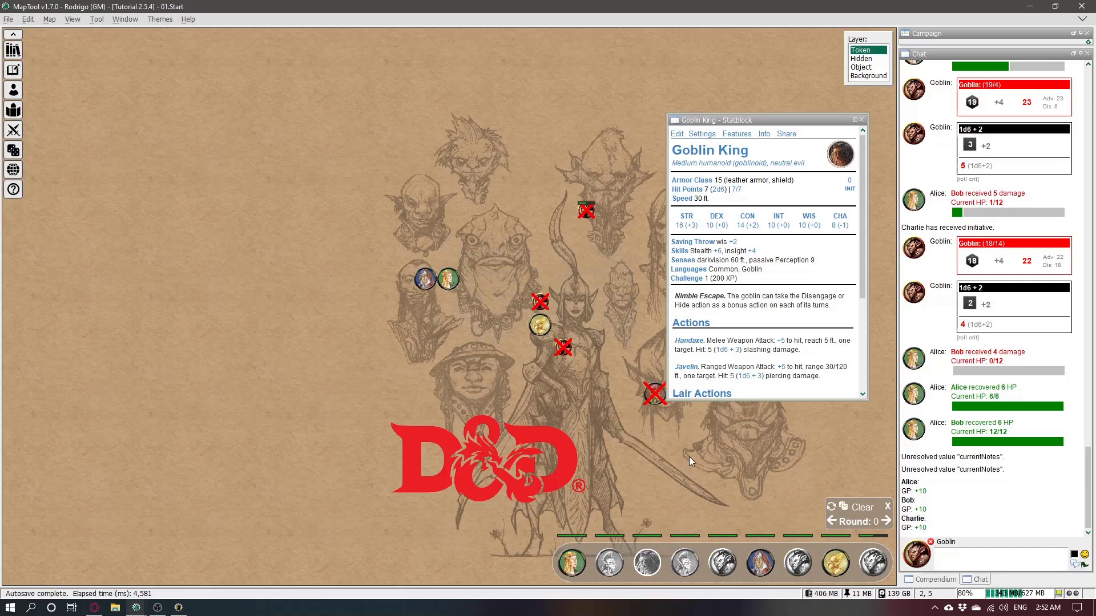
pyautogui.click(860, 509)
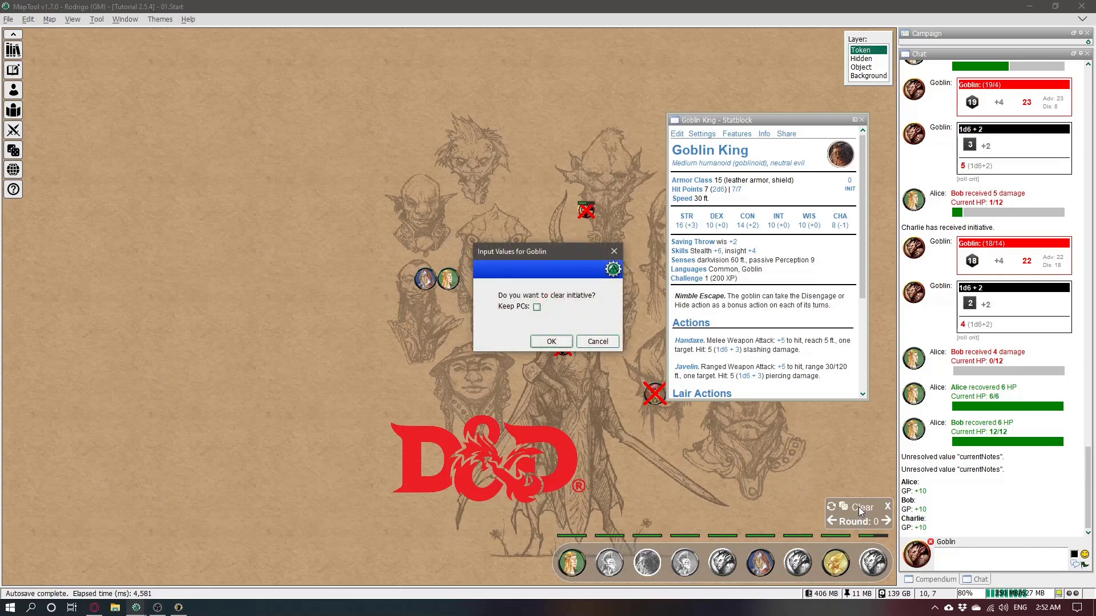
pyautogui.click(551, 341)
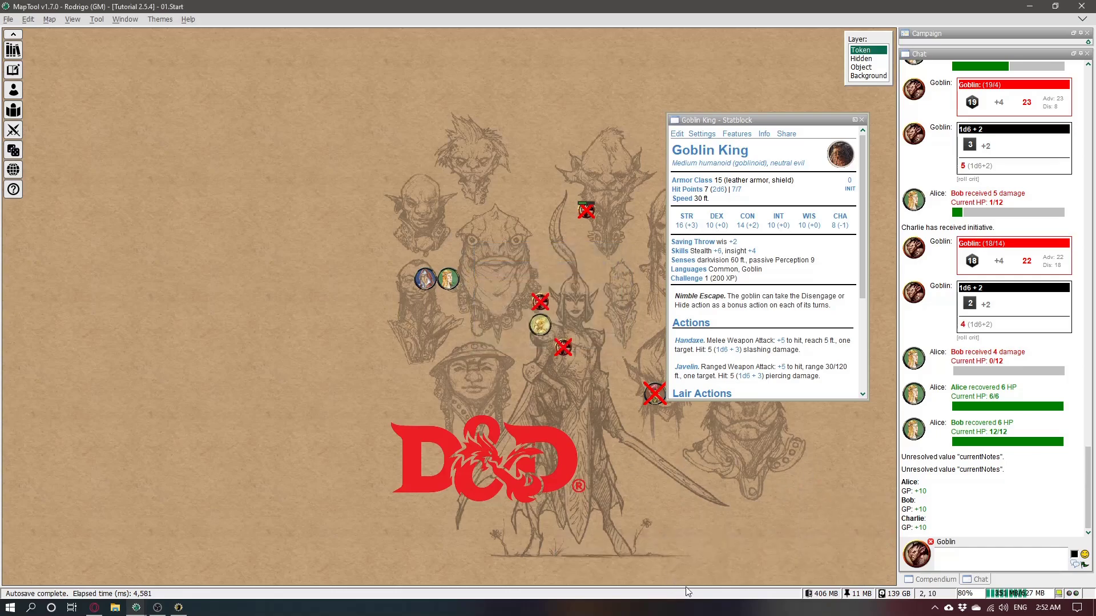
# Step: Move the golden player token away from the dead goblins to just below the blue player token
pyautogui.moveTo(698, 511); pyautogui.dragTo(585, 501)
pyautogui.moveTo(434, 325); pyautogui.dragTo(319, 324)
# Step: Roll initiative for all the dead enemies from the initiative tracker with only NPCs included, and close the Goblin King statblock
pyautogui.moveTo(407, 149); pyautogui.dragTo(639, 486)
pyautogui.click(428, 41)
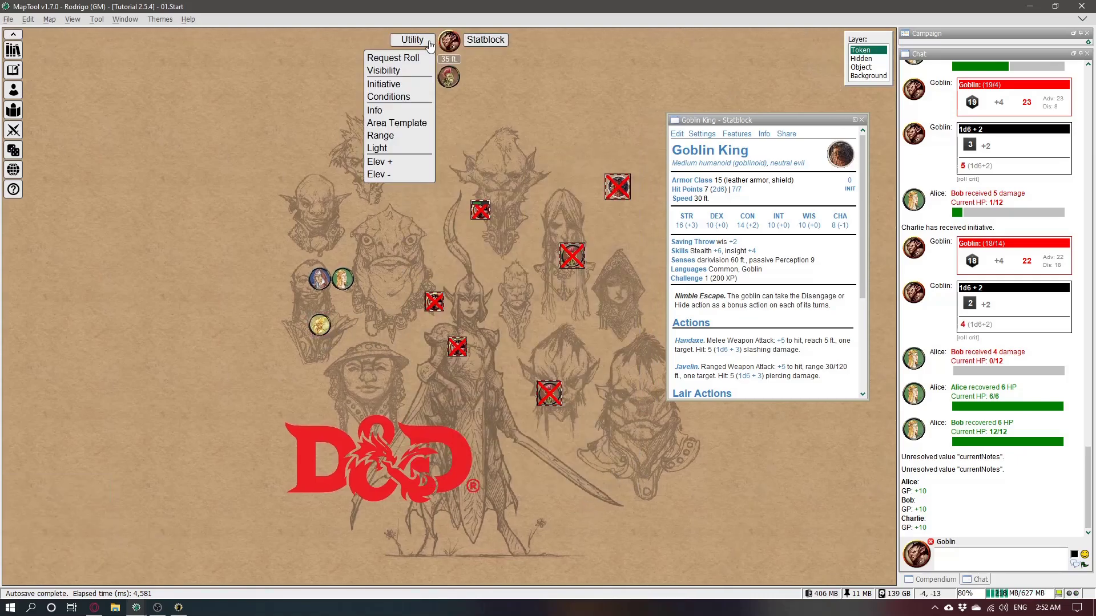
pyautogui.click(384, 84)
pyautogui.click(55, 124)
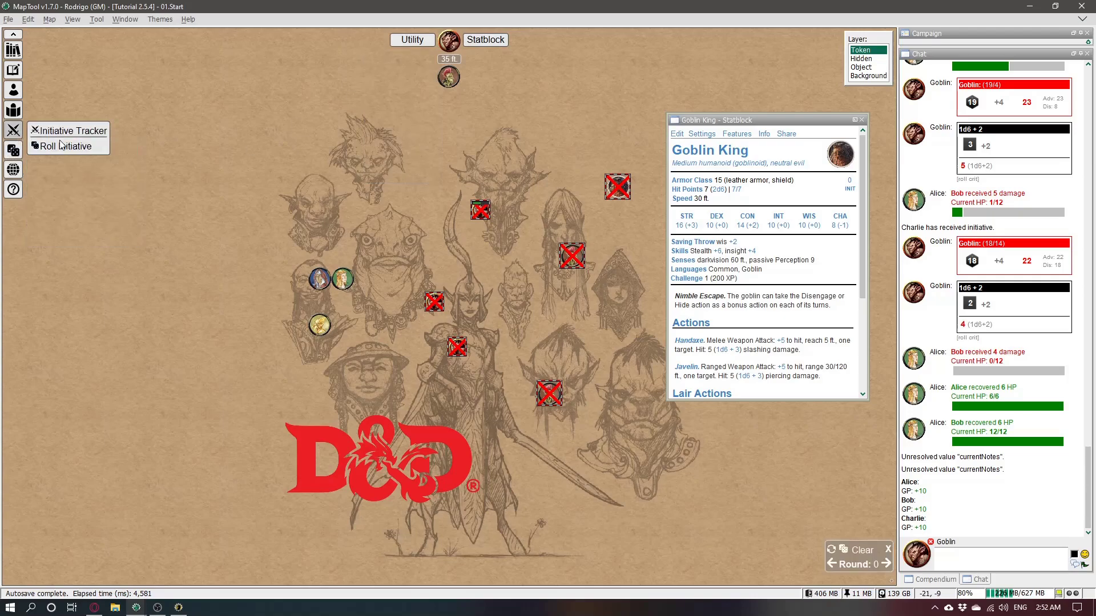
pyautogui.click(843, 550)
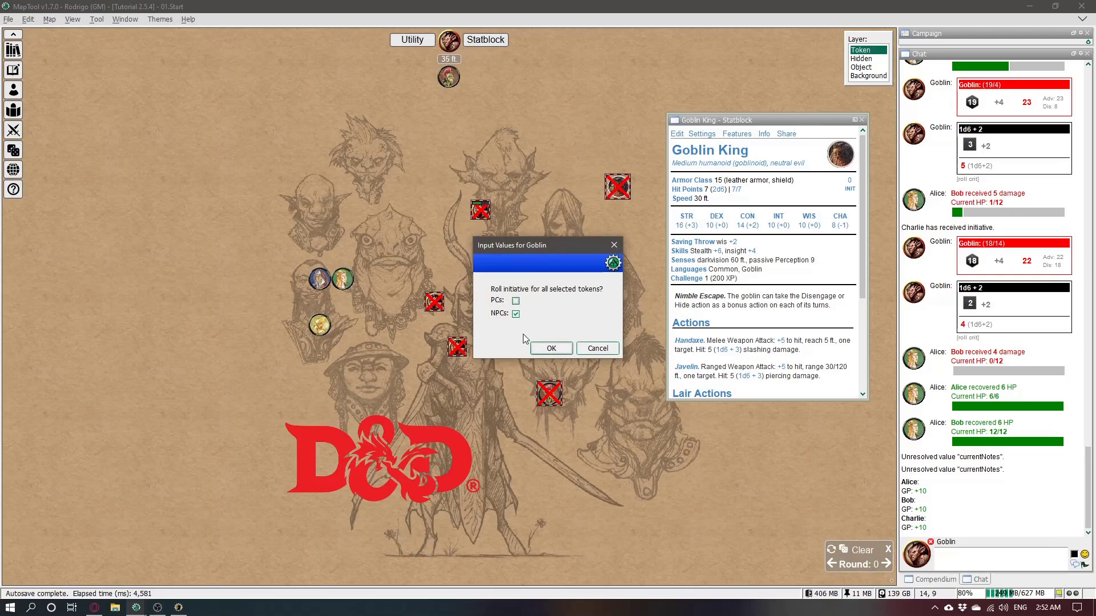
pyautogui.click(536, 347)
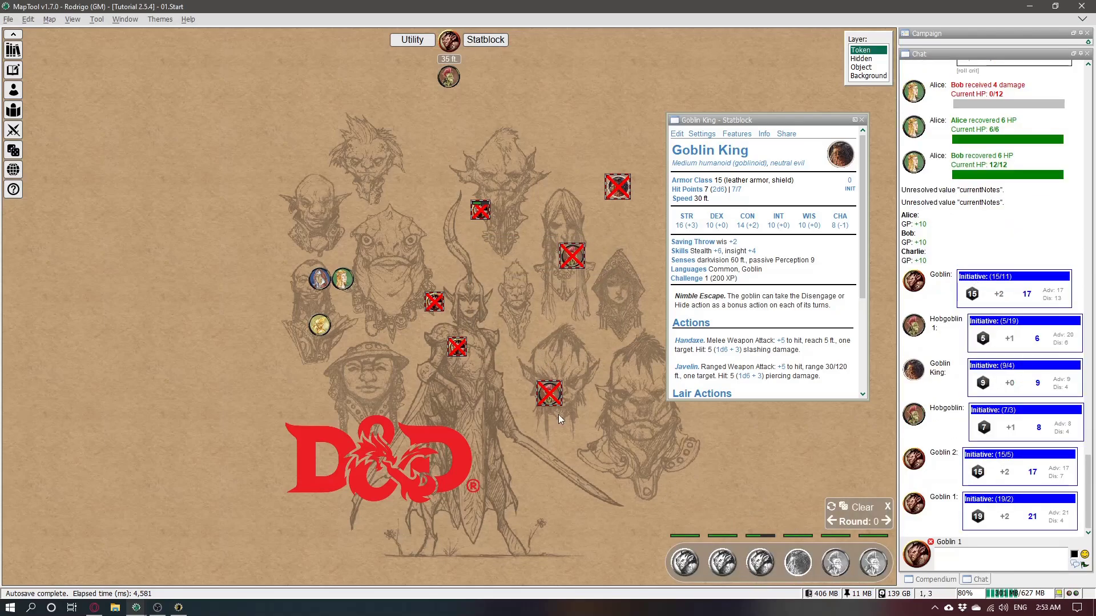
pyautogui.click(582, 302)
pyautogui.click(861, 120)
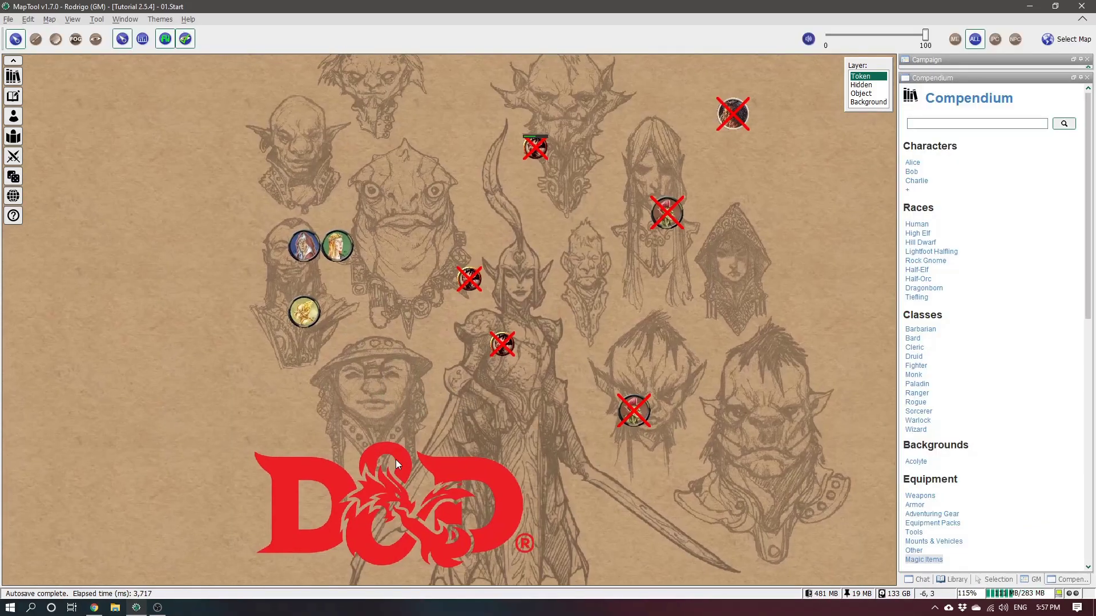
# Step: Switch to Chrome and look through the map creator's Patreon posts, from Dragon's Lair to Crypt Planning, returning to the page's start
pyautogui.click(94, 607)
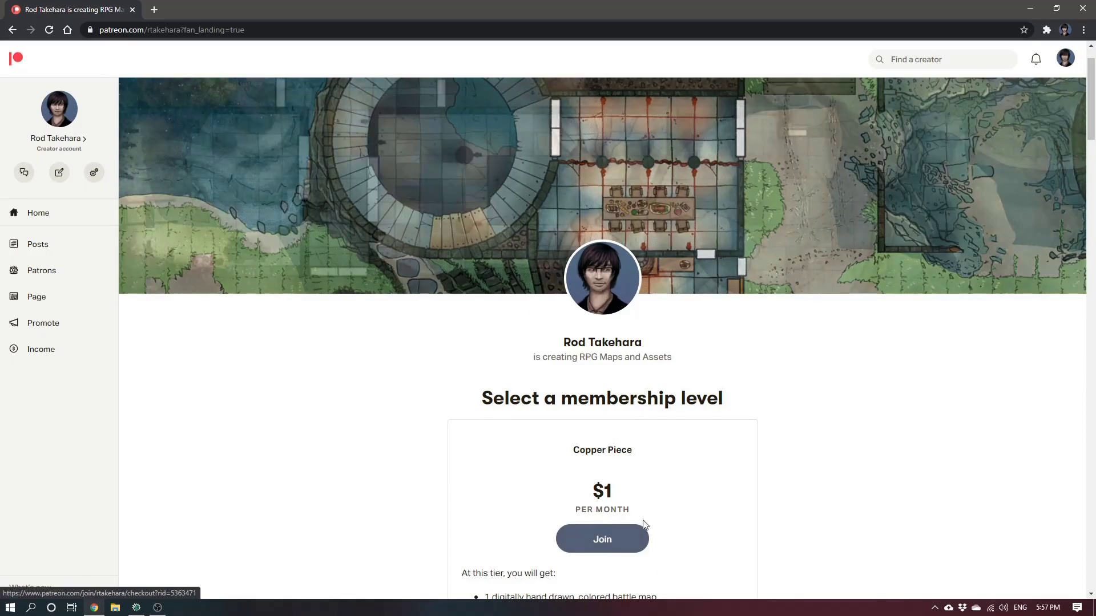
pyautogui.scroll(-20, 759, 280)
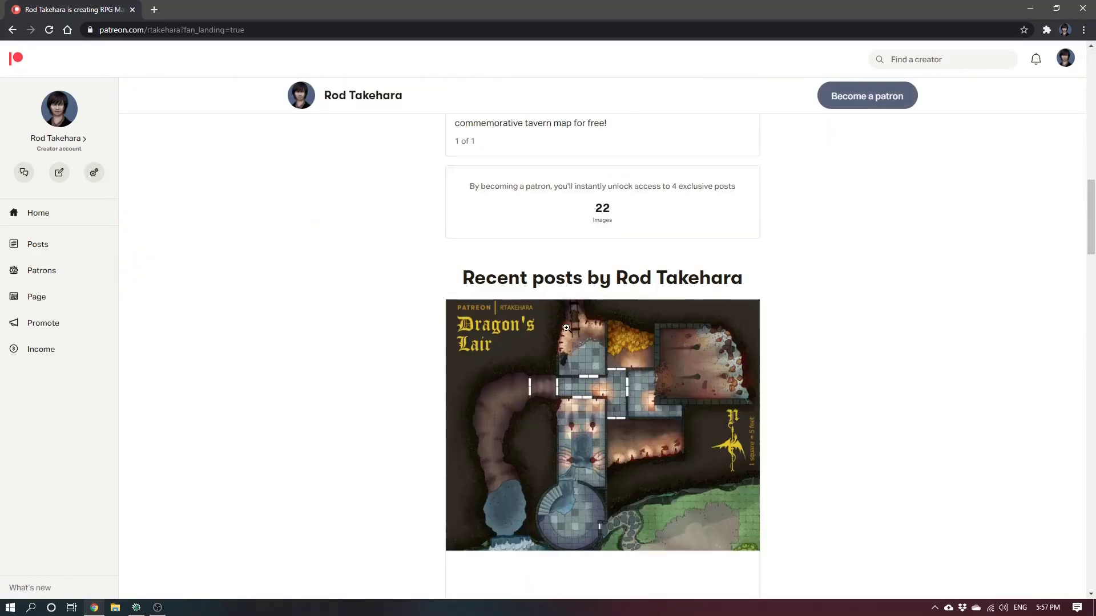
pyautogui.scroll(-1, 566, 328)
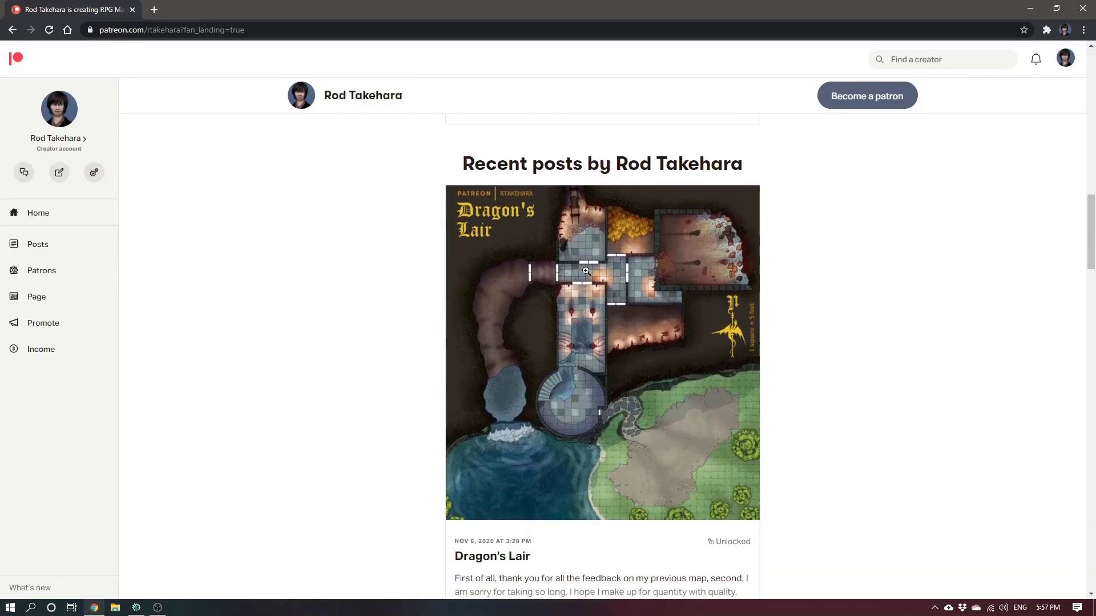
pyautogui.scroll(-7, 843, 313)
pyautogui.scroll(-8, 843, 313)
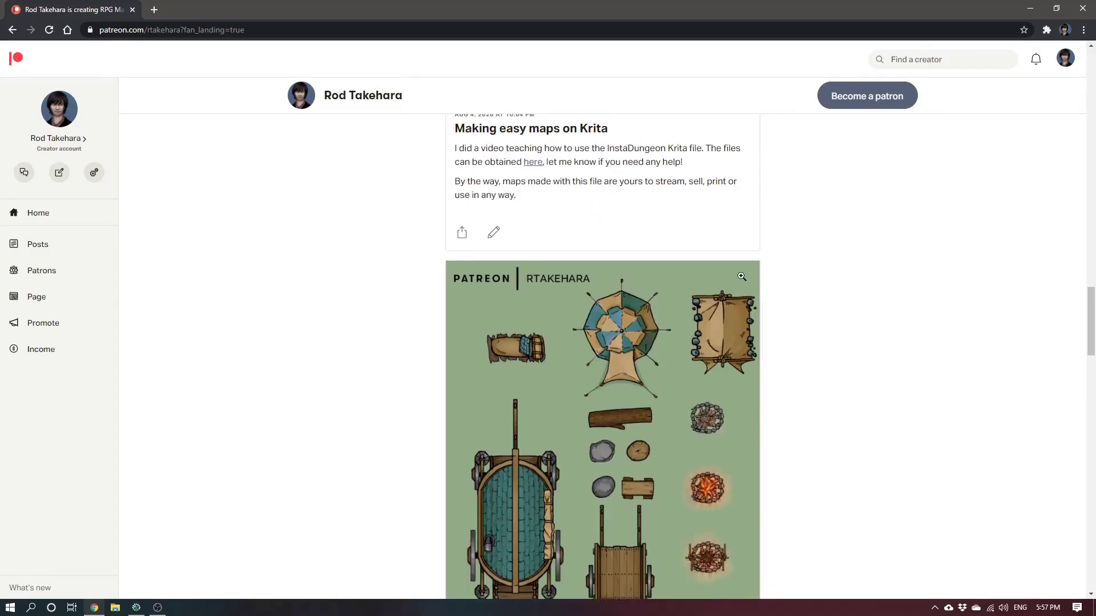
pyautogui.scroll(-11, 760, 337)
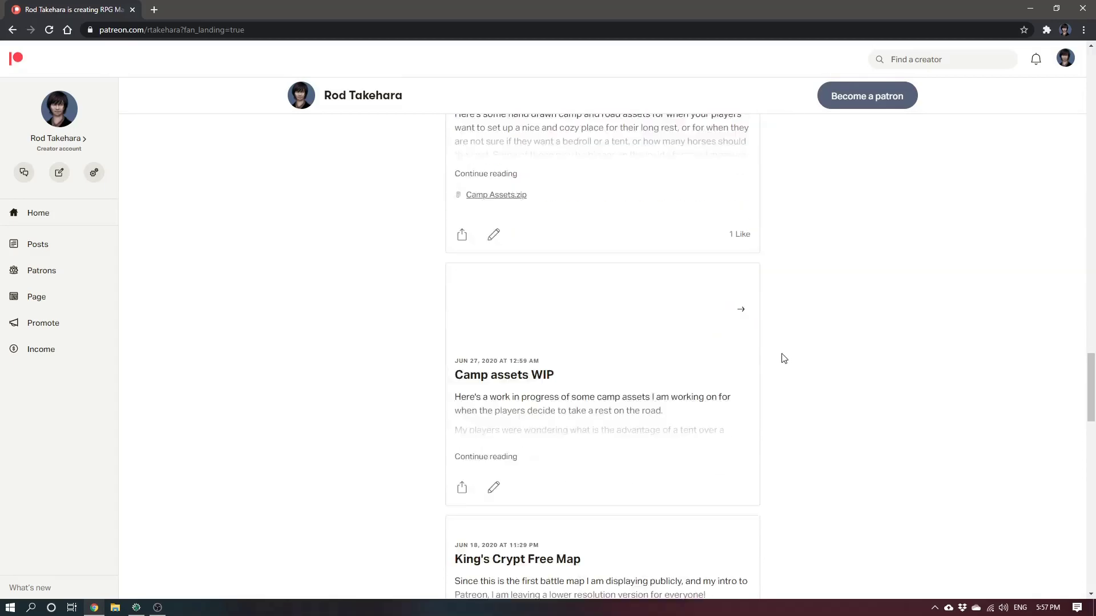
pyautogui.scroll(-12, 744, 343)
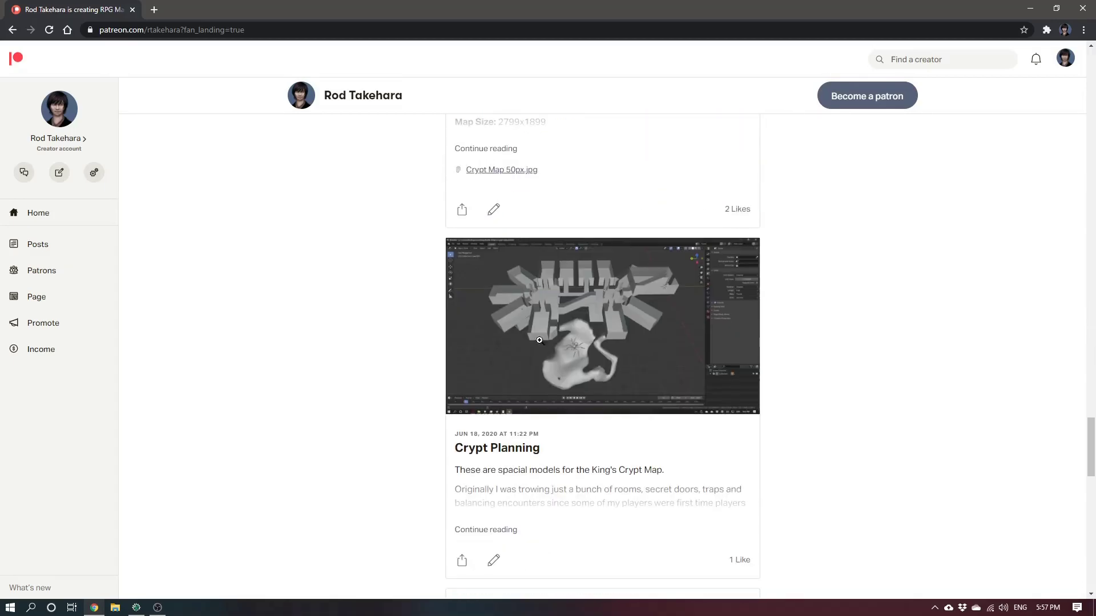
pyautogui.scroll(-3, 706, 343)
pyautogui.moveTo(1090, 460); pyautogui.dragTo(1091, 57)
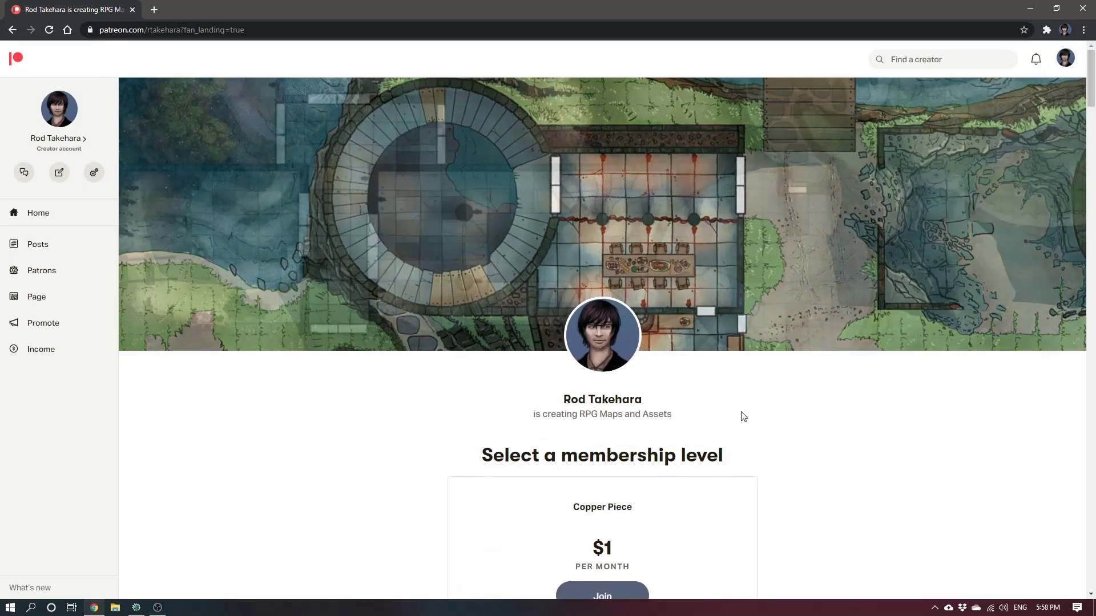
pyautogui.moveTo(565, 396); pyautogui.dragTo(675, 413)
pyautogui.click(675, 416)
pyautogui.moveTo(565, 398); pyautogui.dragTo(676, 416)
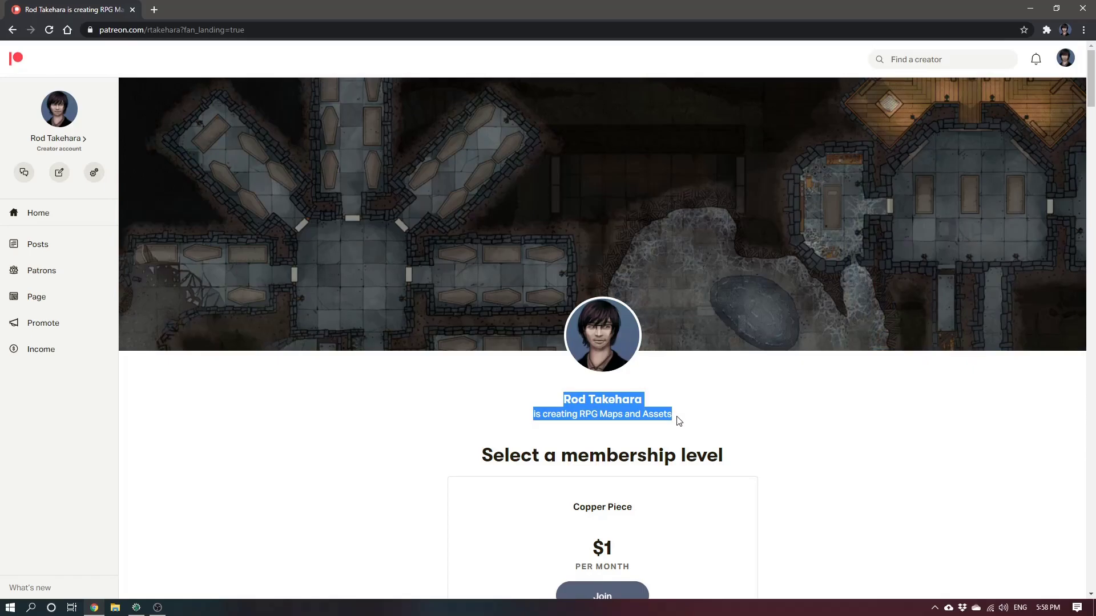
pyautogui.click(677, 418)
pyautogui.moveTo(562, 400); pyautogui.dragTo(680, 416)
pyautogui.click(565, 402)
pyautogui.moveTo(564, 400); pyautogui.dragTo(677, 416)
pyautogui.click(565, 400)
pyautogui.click(677, 416)
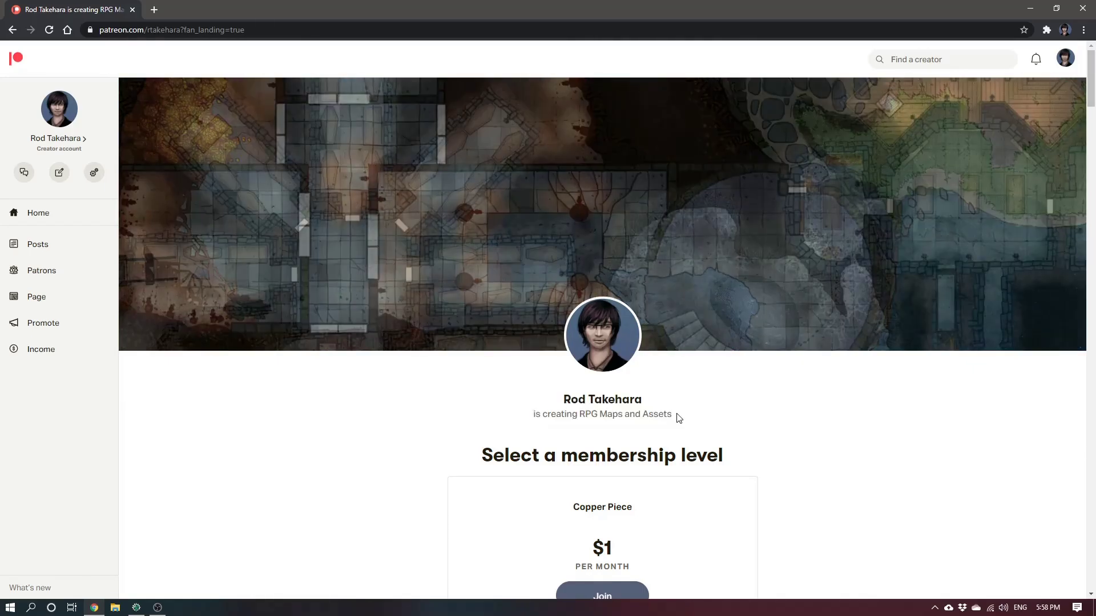